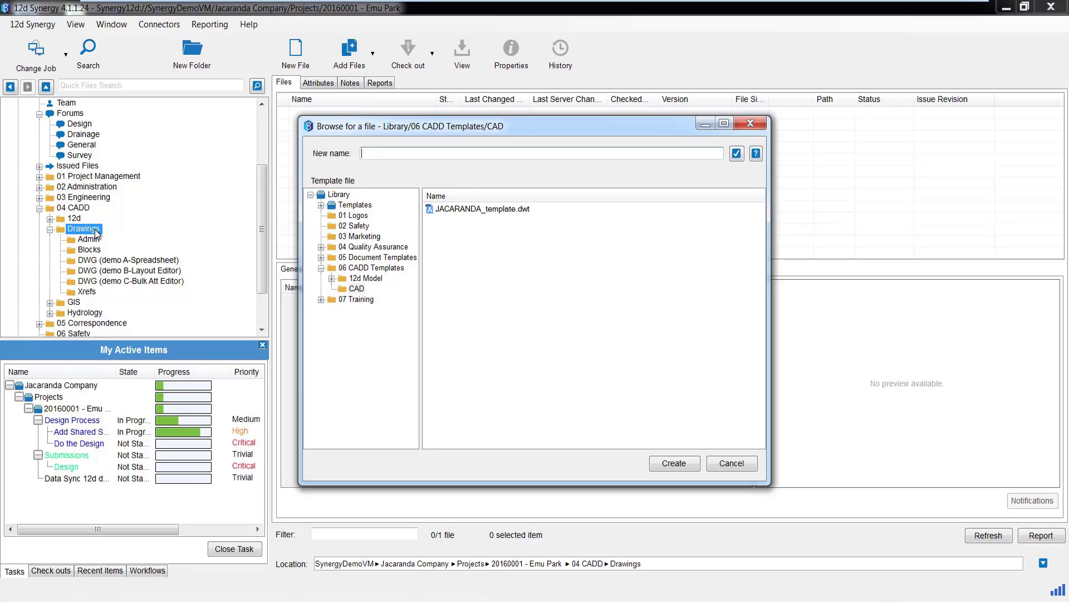
- Create a new file in the Drawings folder from JACARANDA_template.dwt, as a dwg (Drawing file)
left_click(450, 209)
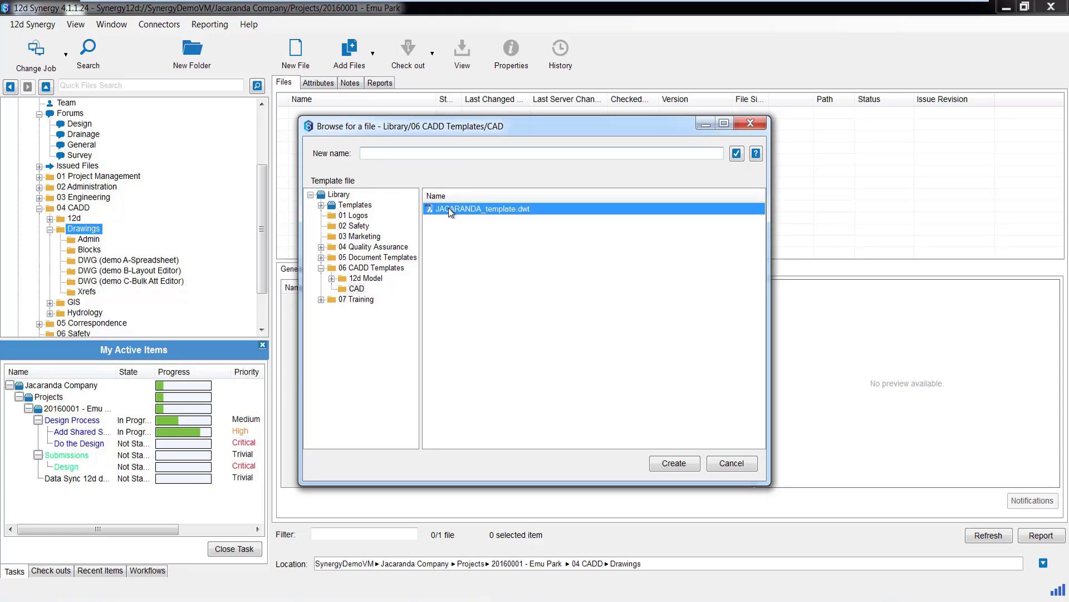
left_click(674, 463)
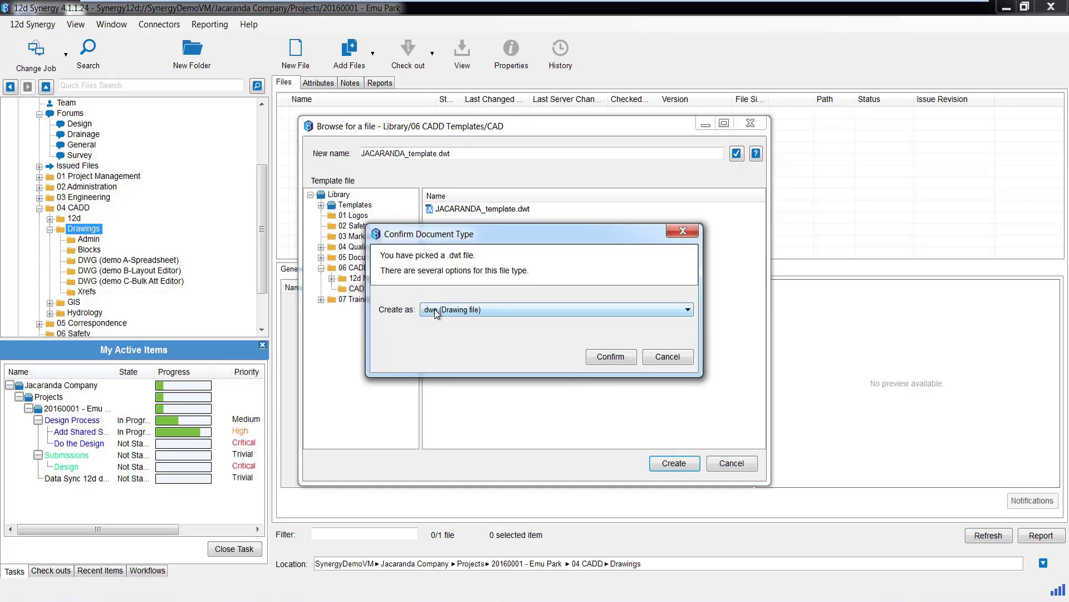
left_click(474, 311)
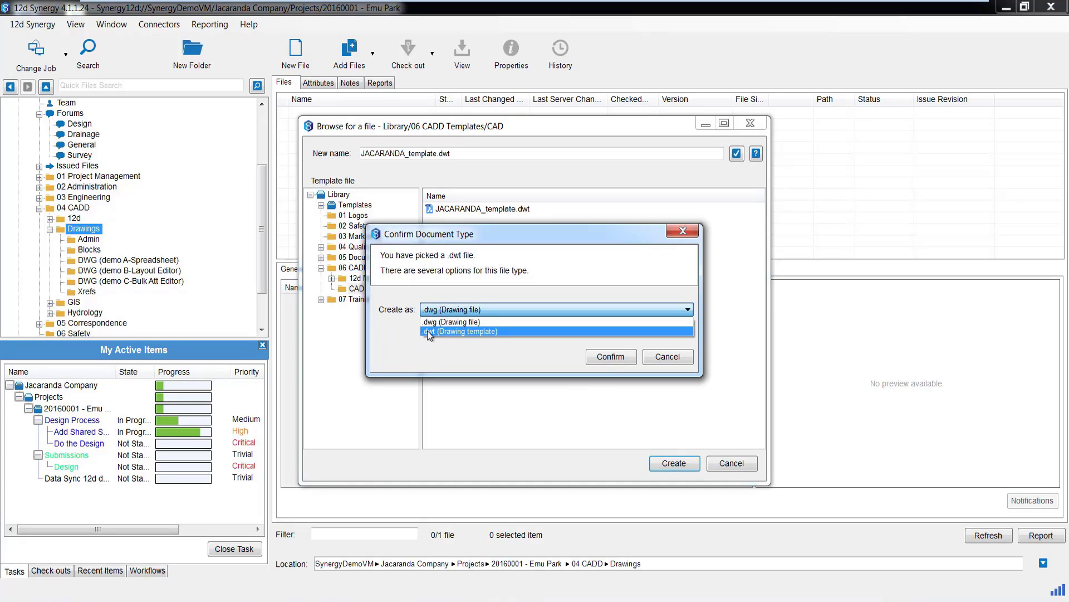
left_click(446, 322)
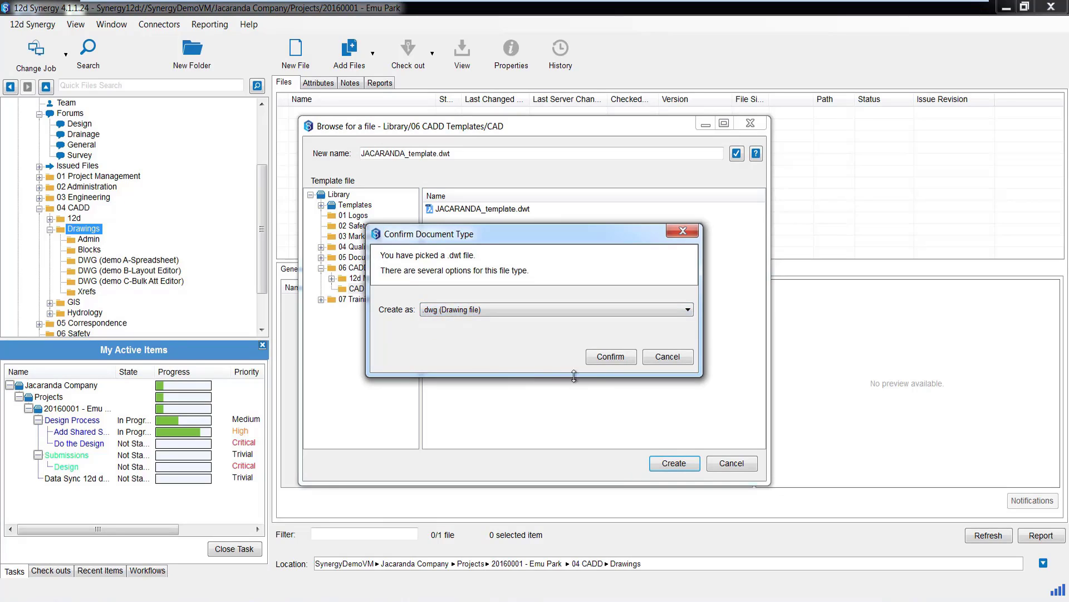
left_click(608, 356)
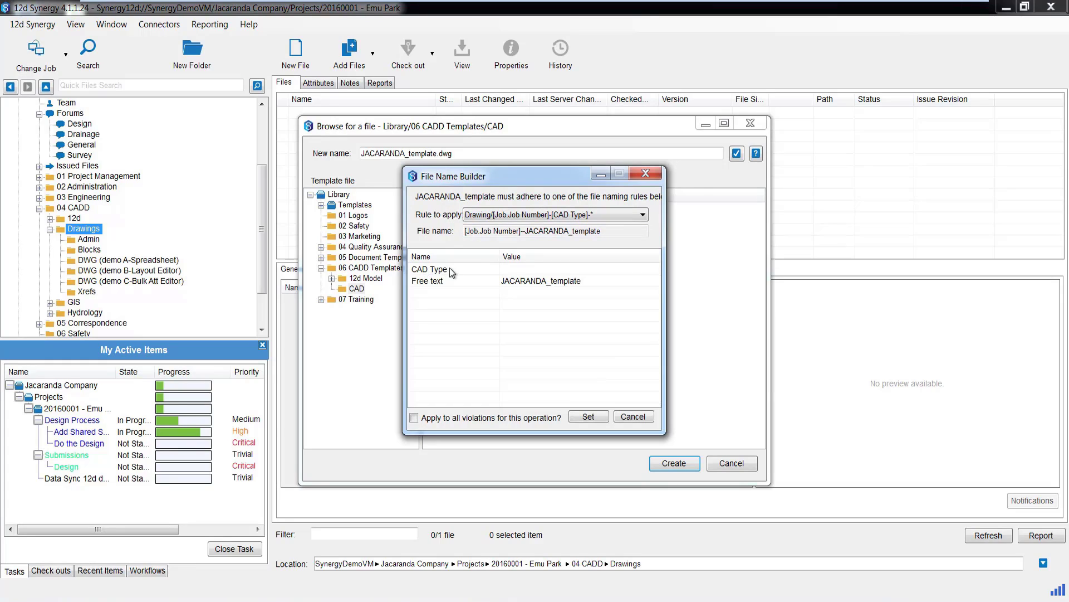
- Build the file name with CAD type General Arrangement [10-GA] and free text 010
left_click(510, 272)
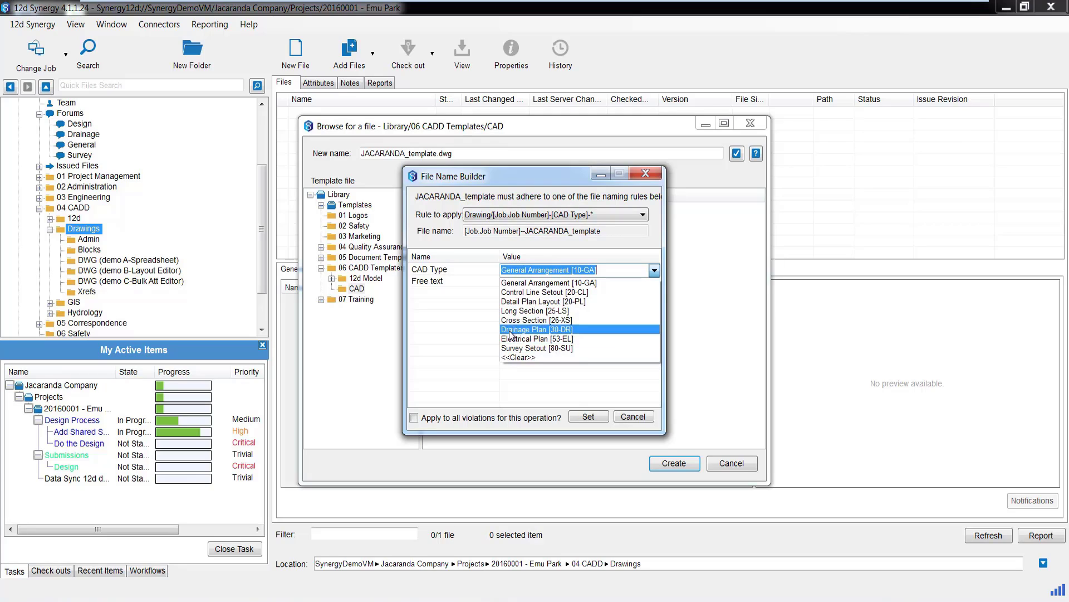
left_click(514, 282)
left_click(515, 283)
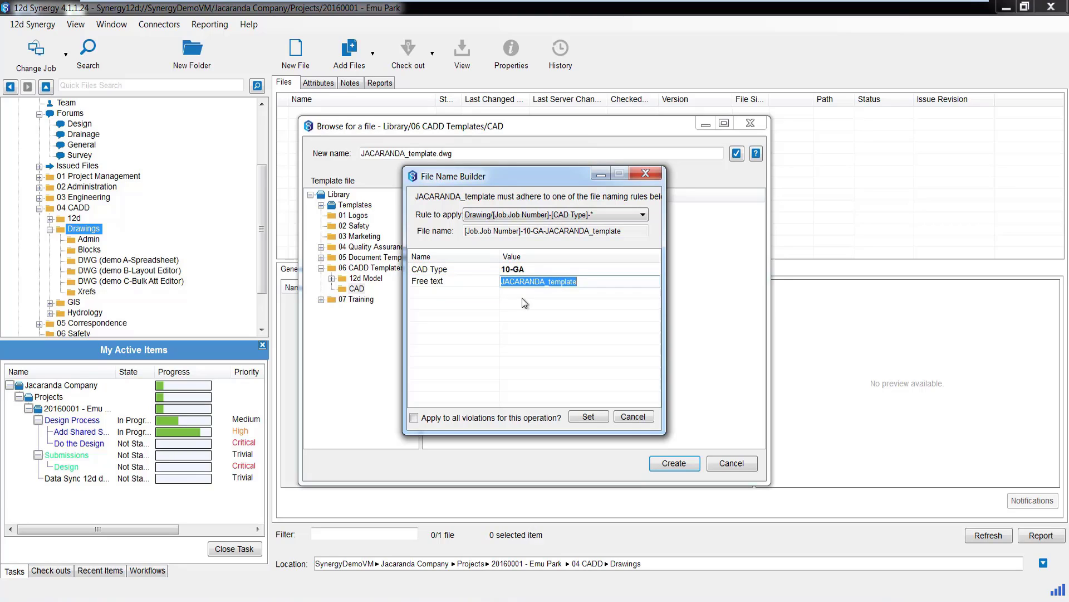
type("010")
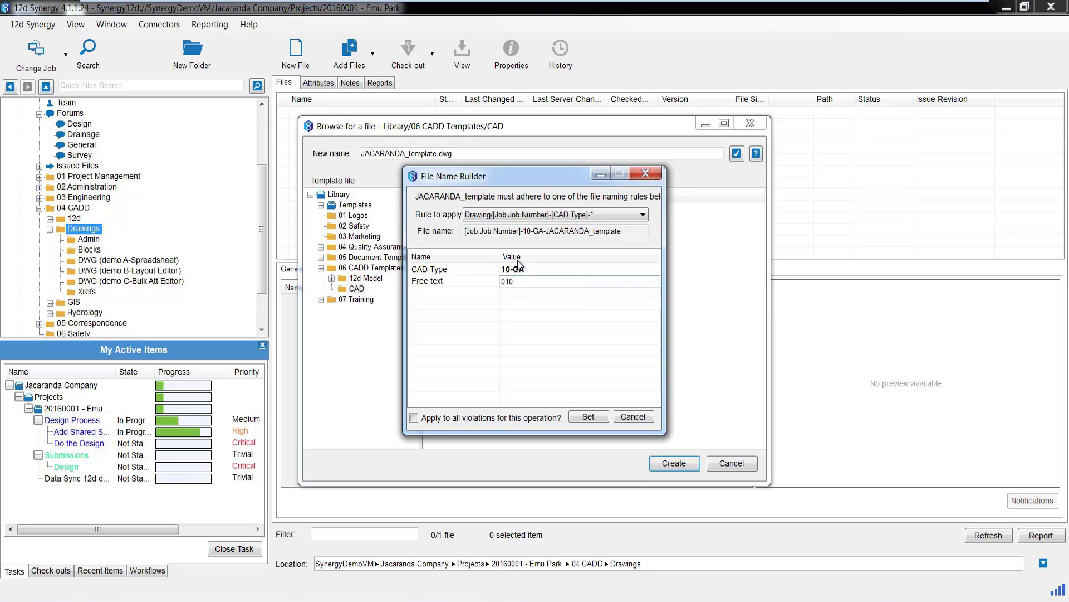
left_click(589, 417)
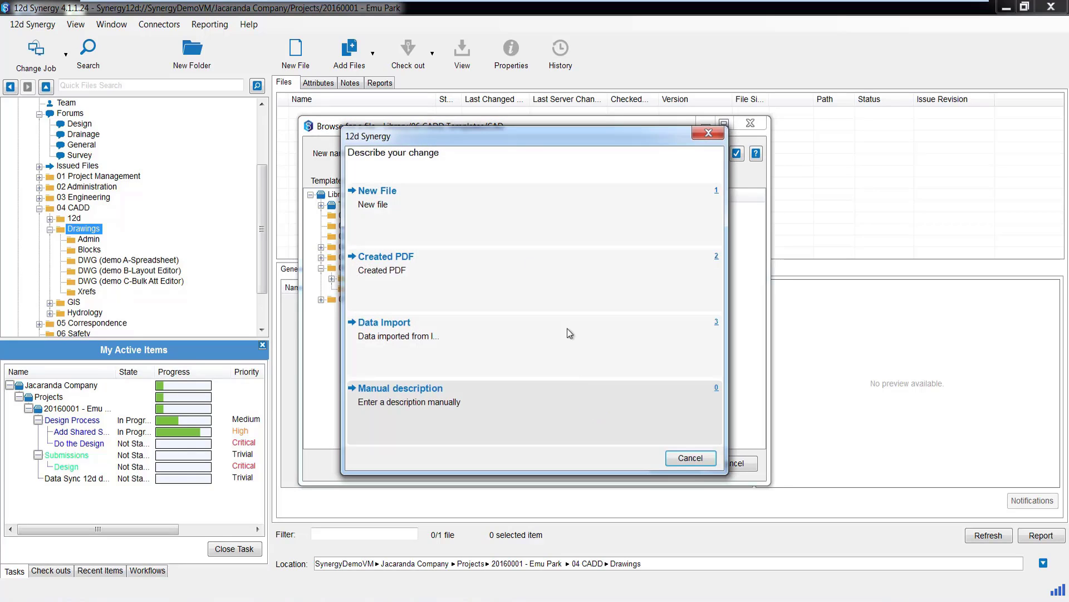
- Describe the change as New File and set the drawing's Issue Revision attribute to "-"
left_click(383, 209)
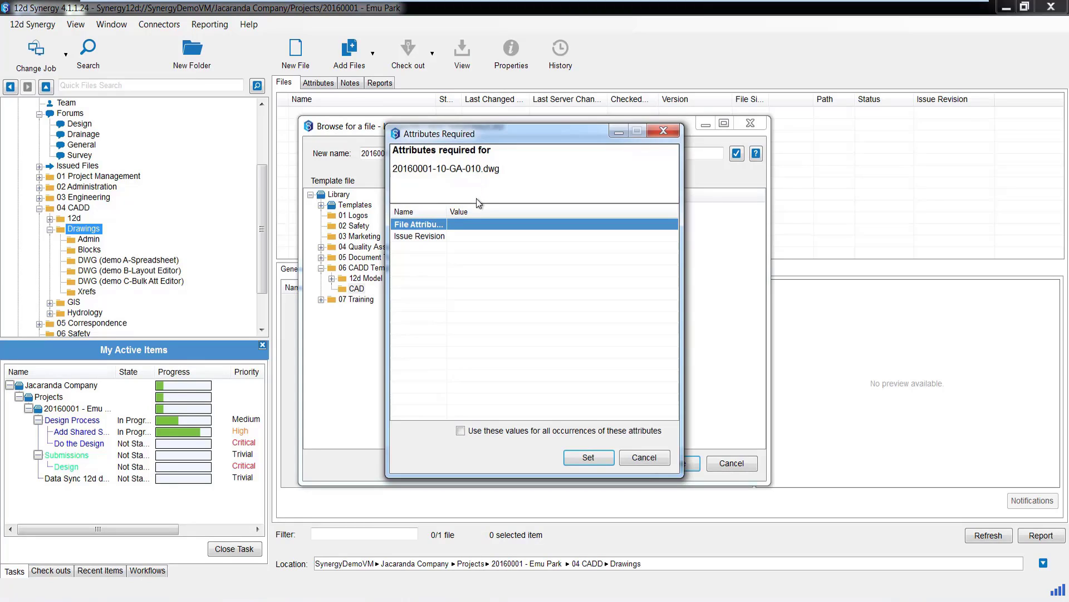
left_click_drag(447, 212, 474, 213)
left_click(493, 236)
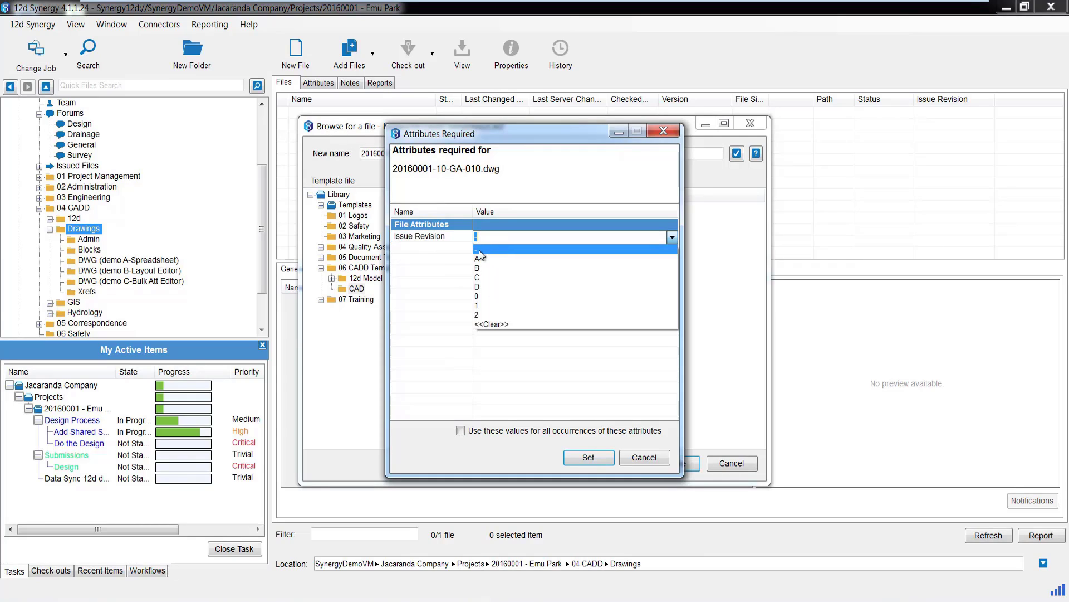
left_click(479, 249)
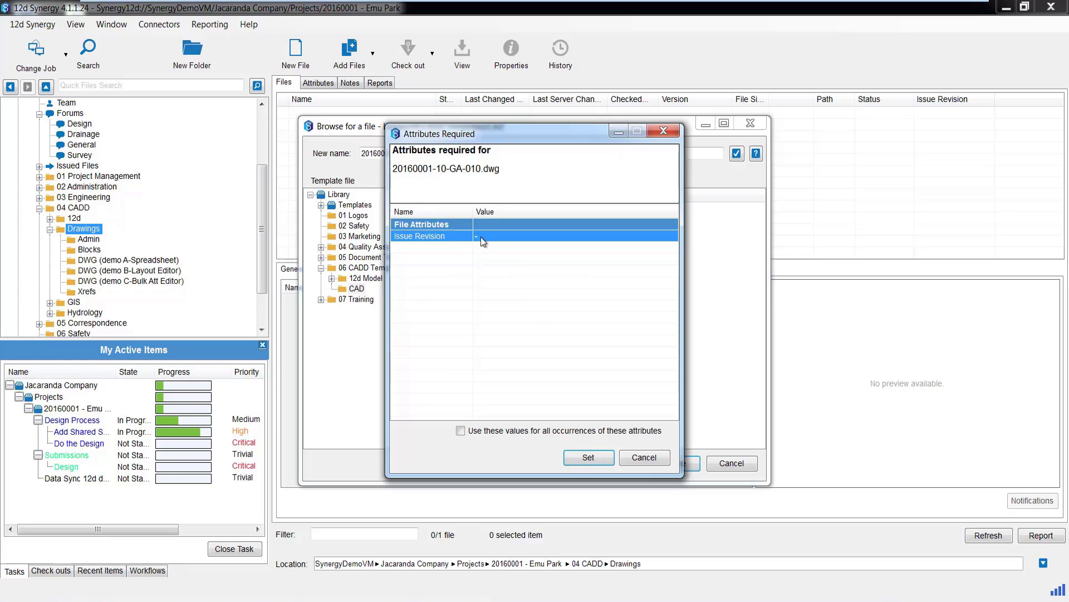
left_click(587, 458)
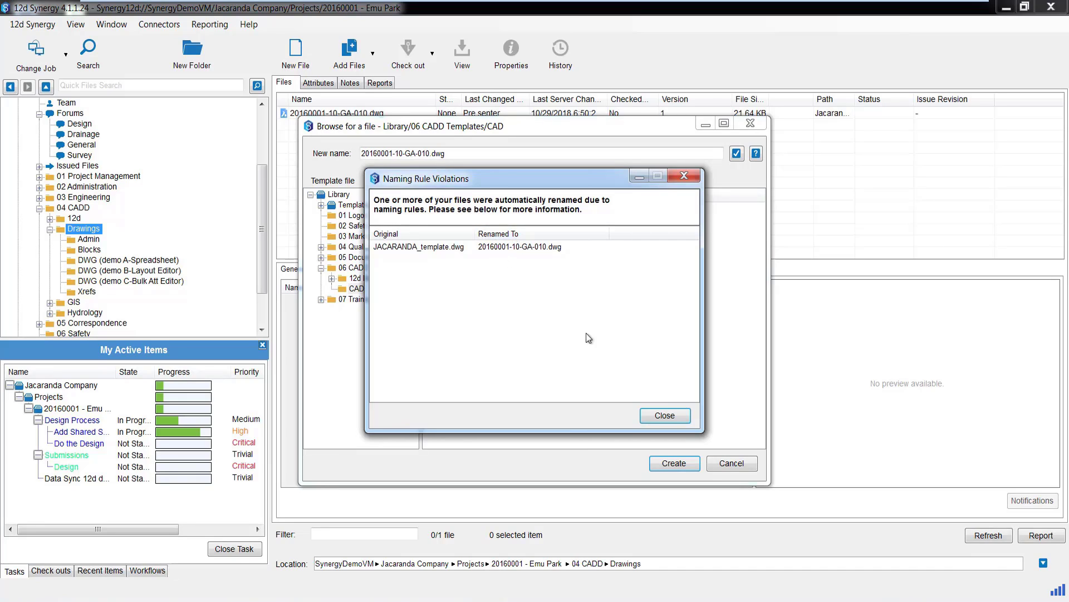
left_click(656, 415)
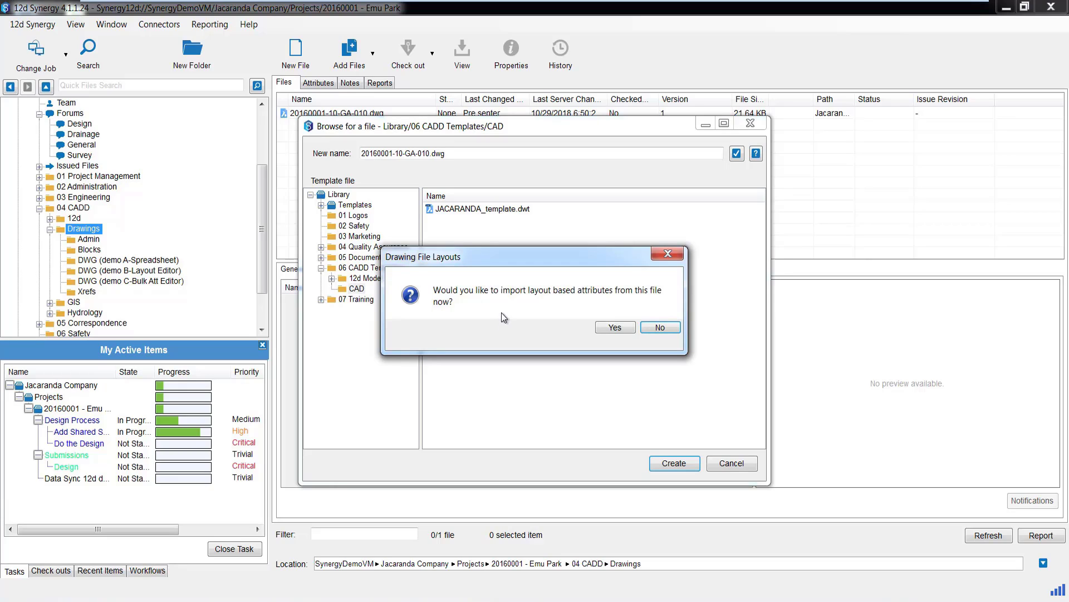
left_click(659, 328)
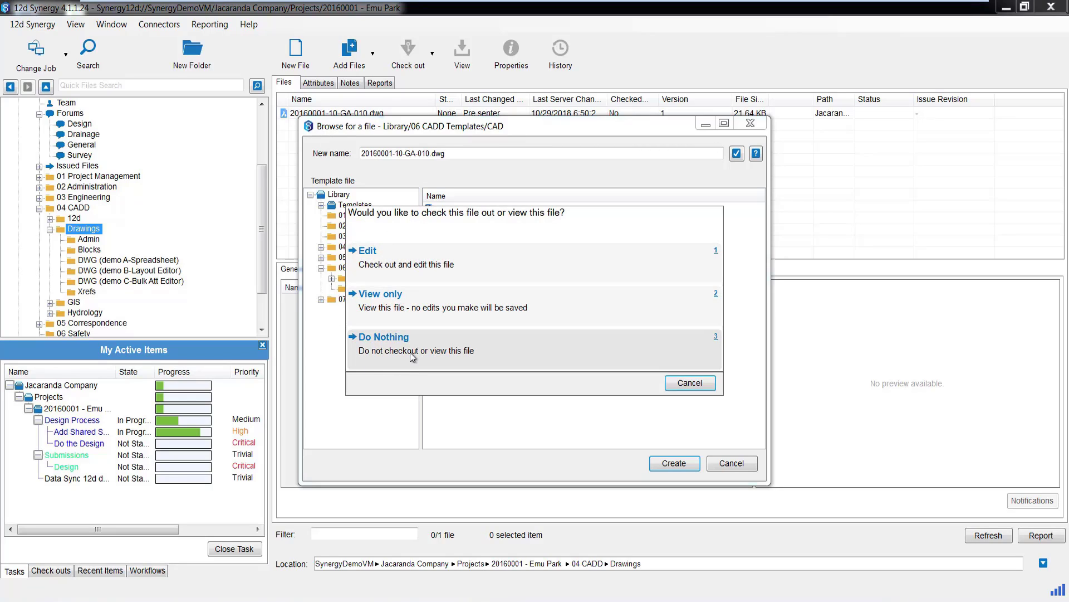
left_click(385, 266)
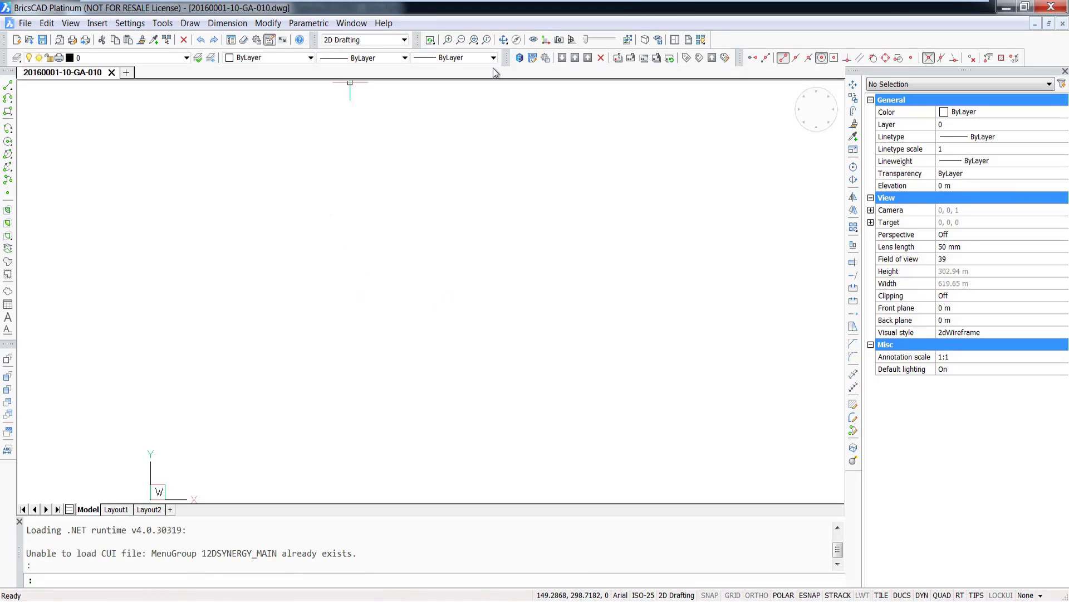
- Undock the 12d Synergy toolbar so it floats over the drawing area
left_click_drag(506, 58, 527, 117)
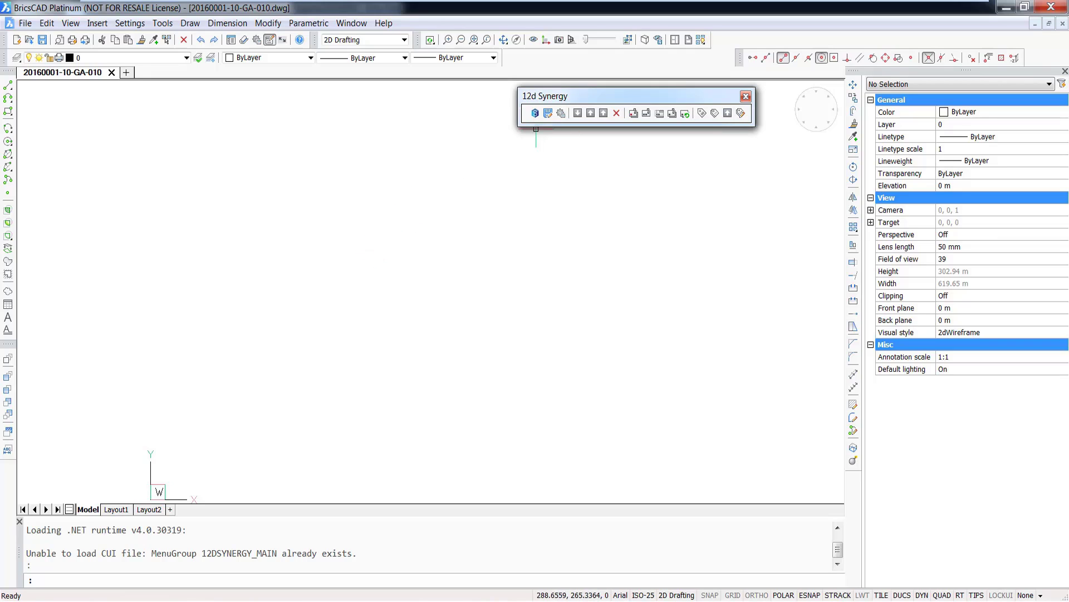
right_click(644, 116)
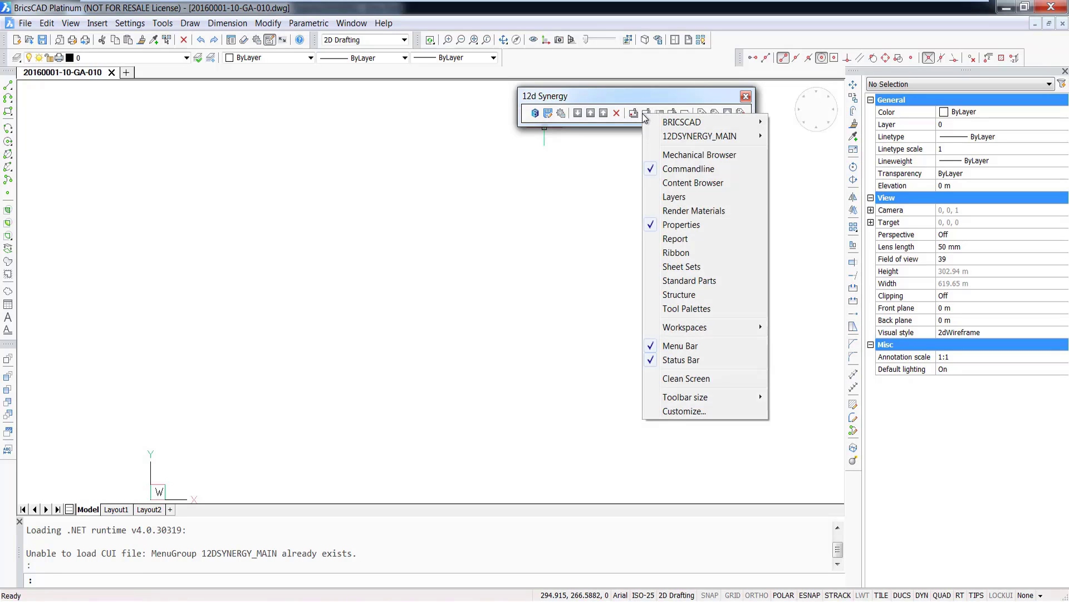
key("Escape")
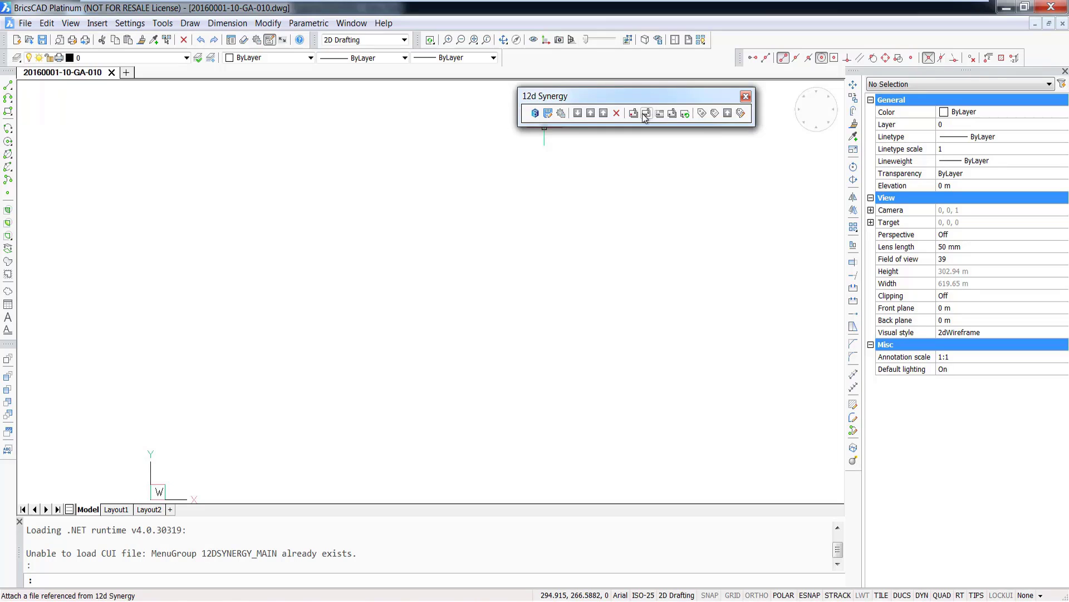
- Choose 20160001-XR-CL-CONTROL.dwg, 20160001-XR-PL-DESIGN.dwg and 20160001-XR-SU-SURVEY.dwg from the Xrefs folder as 12d Synergy xref attachments
left_click(646, 113)
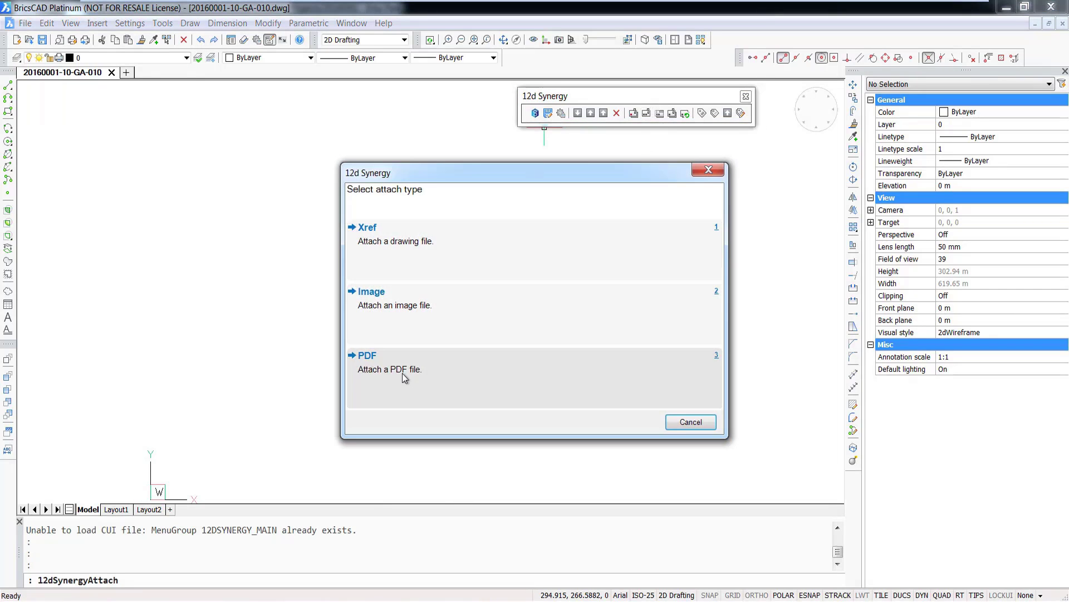
left_click(360, 245)
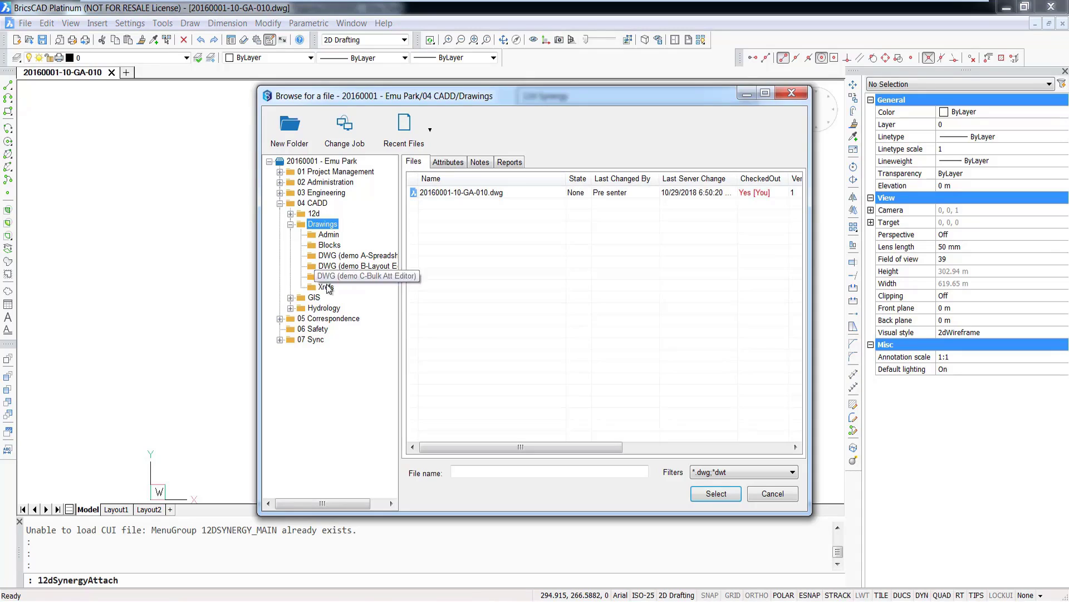
left_click(326, 288)
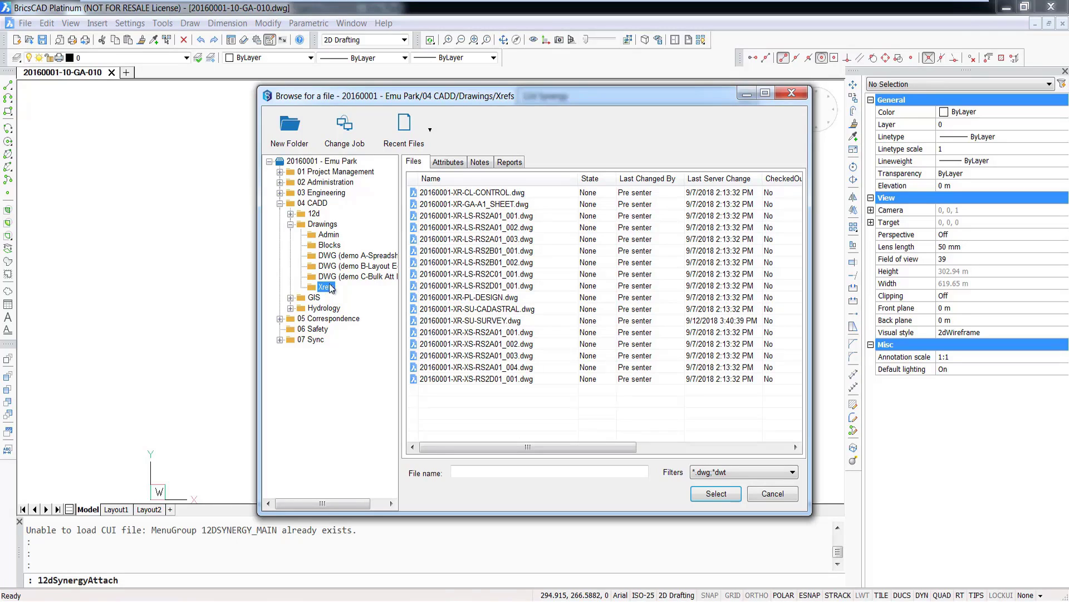
left_click(482, 193)
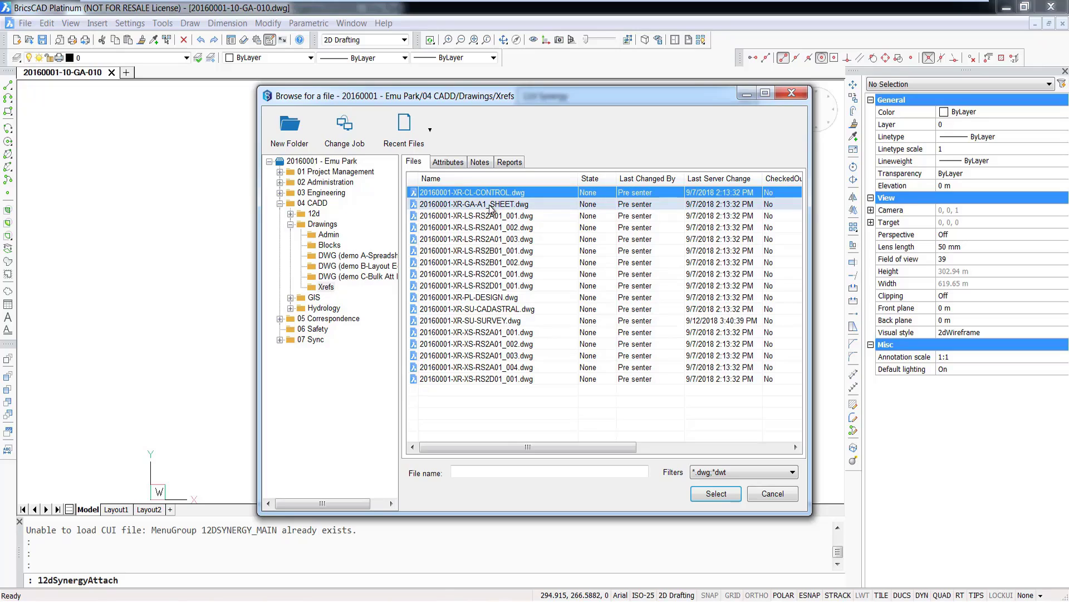
left_click(488, 297, "ctrl")
left_click(493, 321, "ctrl")
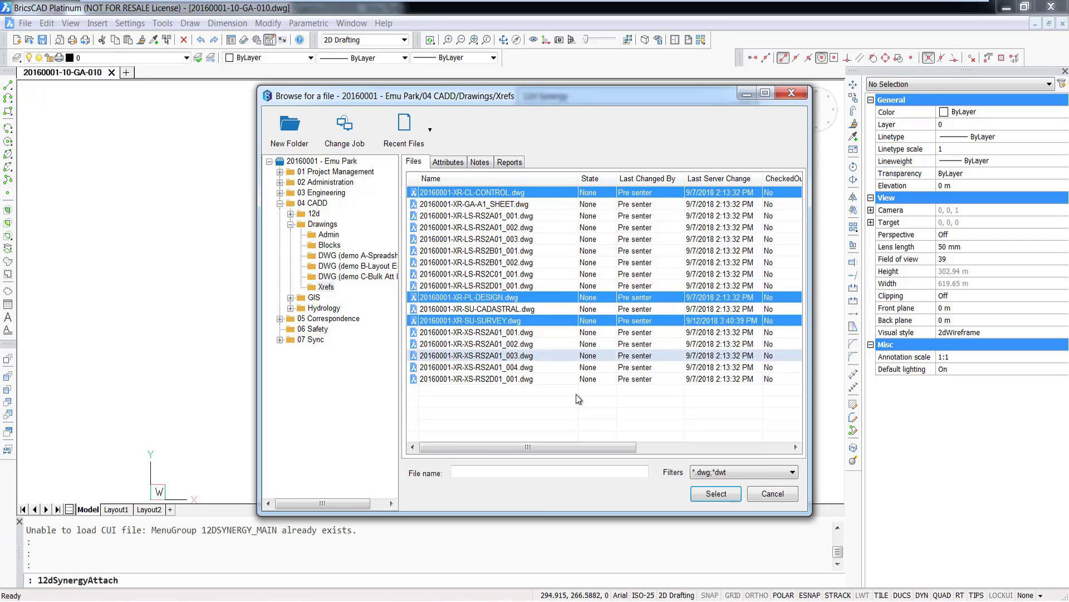
left_click(710, 501)
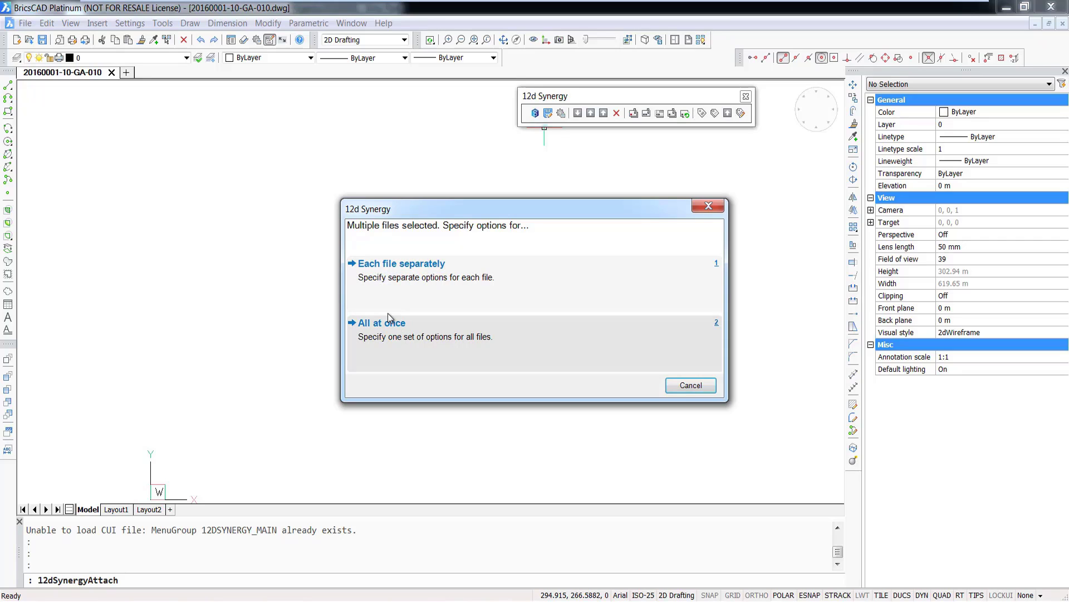
- Attach all three xrefs at once as overlays, with insertion point 0,0,0, scale 1 and rotation 0
left_click(372, 342)
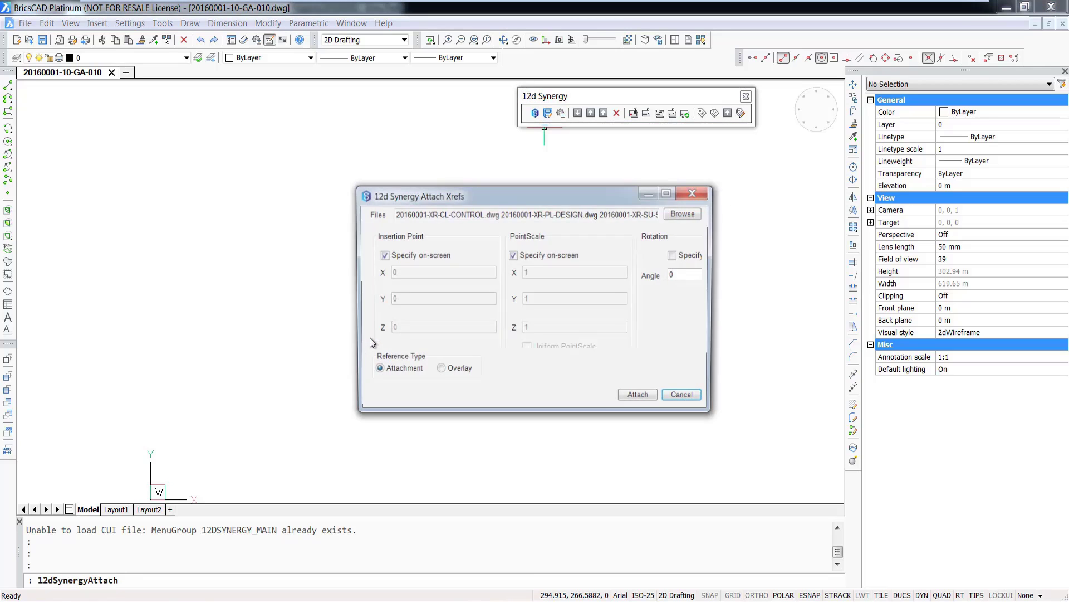
left_click_drag(713, 317, 860, 317)
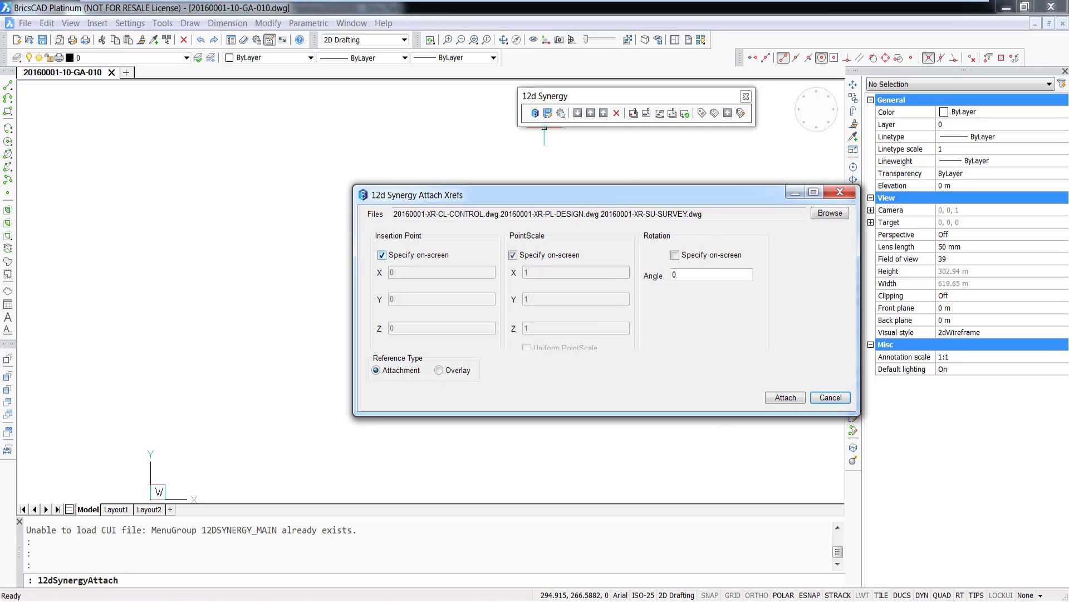
left_click(381, 255)
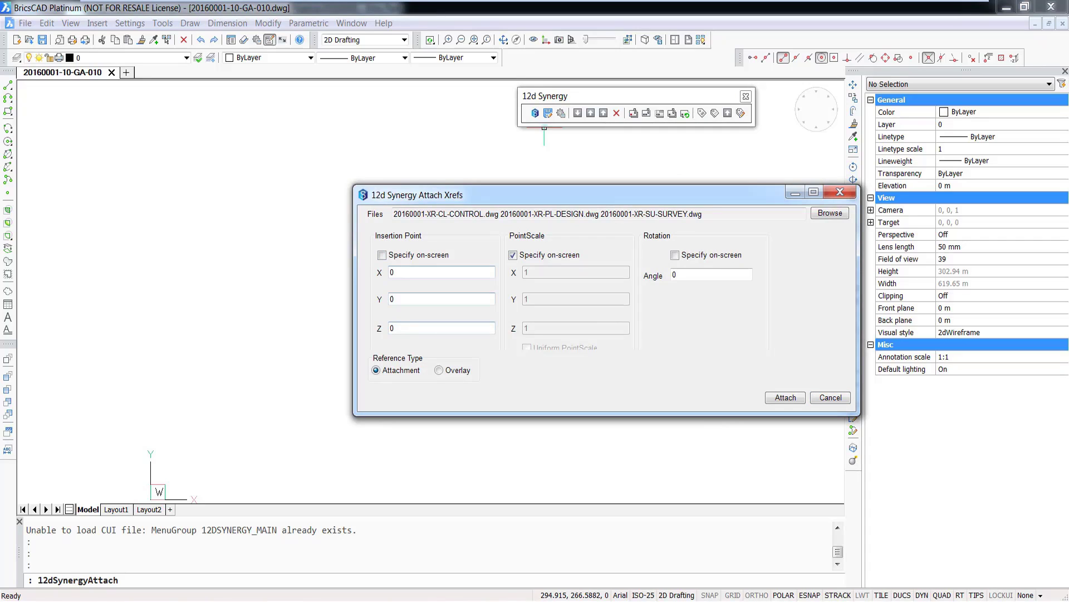
left_click(513, 254)
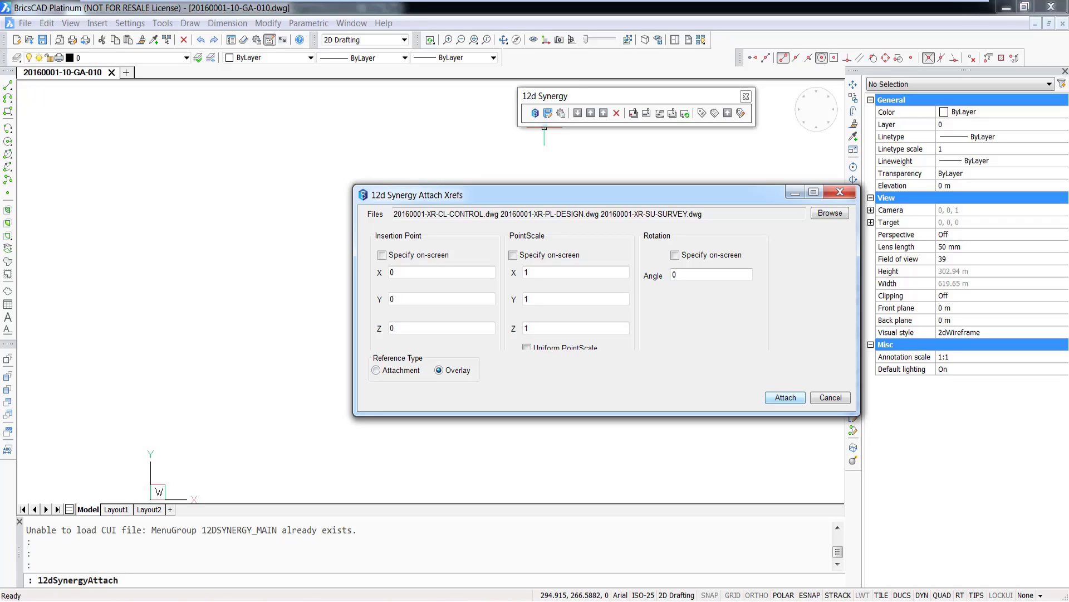
left_click(784, 398)
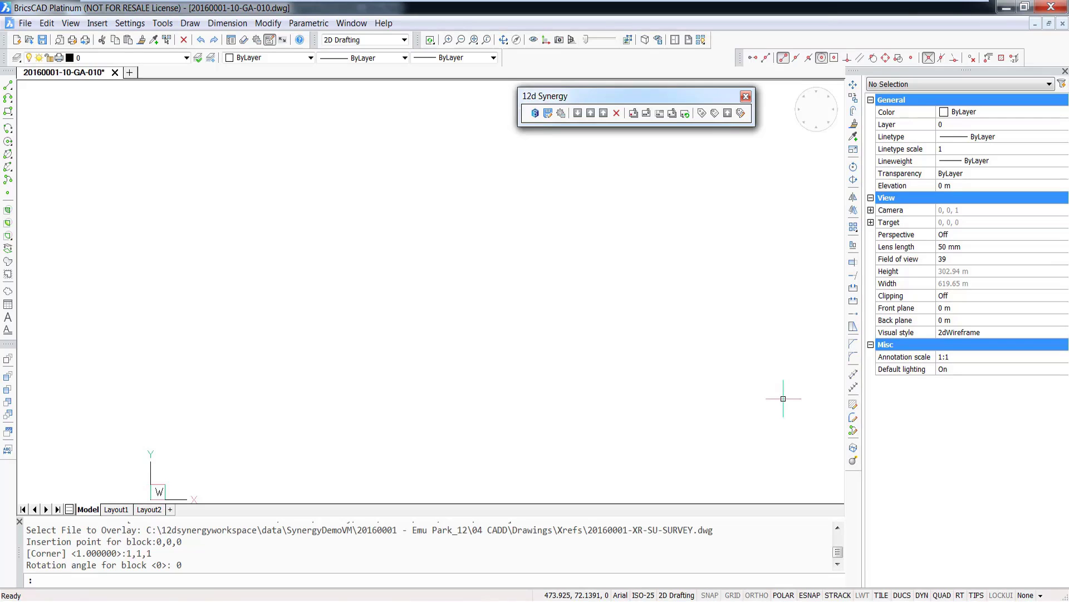
- Zoom model space to its extents and examine the attached road design up close
type("z")
key("Return")
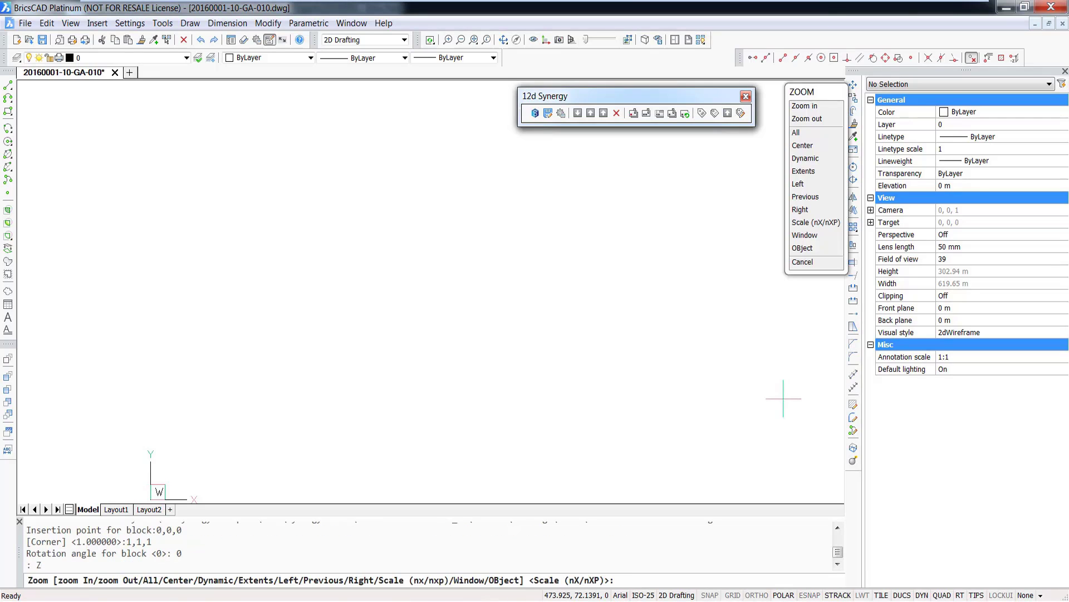
type("e")
key("Return")
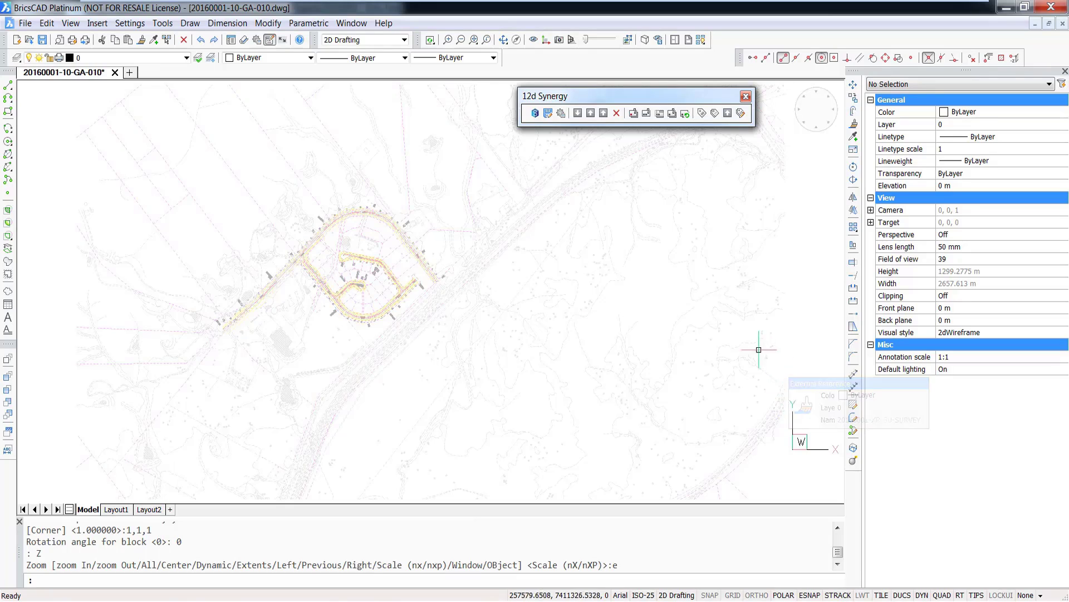
scroll(199, 242, "up", 2)
scroll(199, 241, "up", 1)
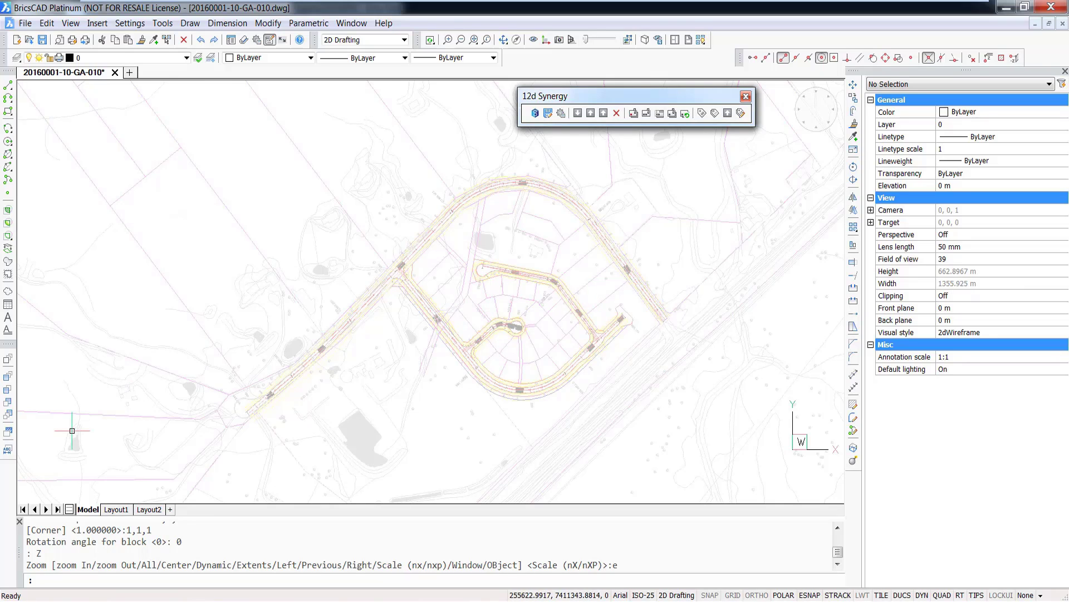
- In Layout1, choose scale_1-1000.dwg from the 12d Synergy Blocks folder as the block to insert
left_click(116, 509)
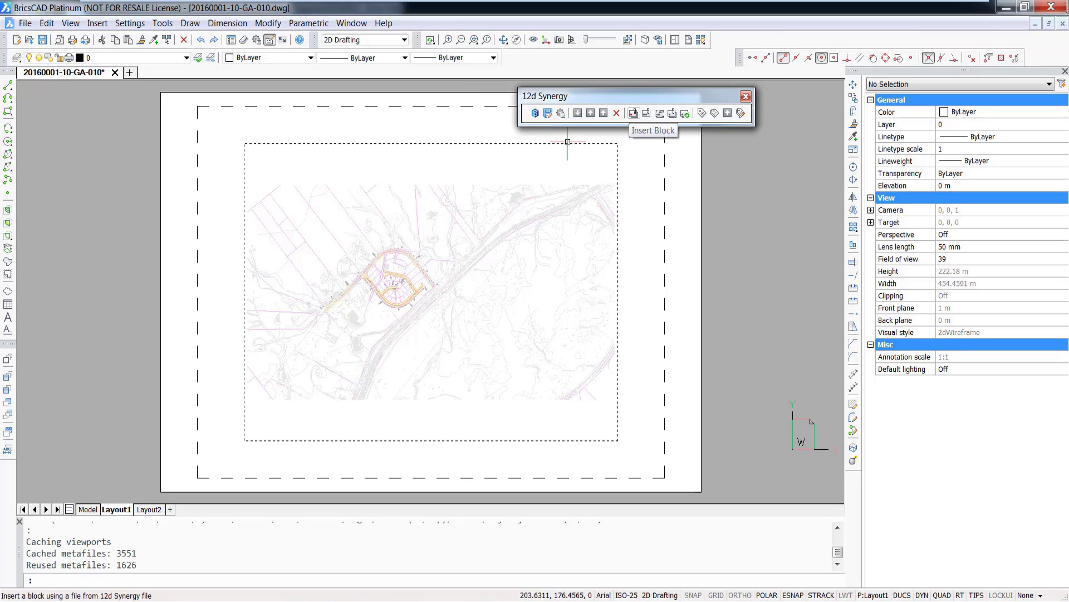
left_click(634, 113)
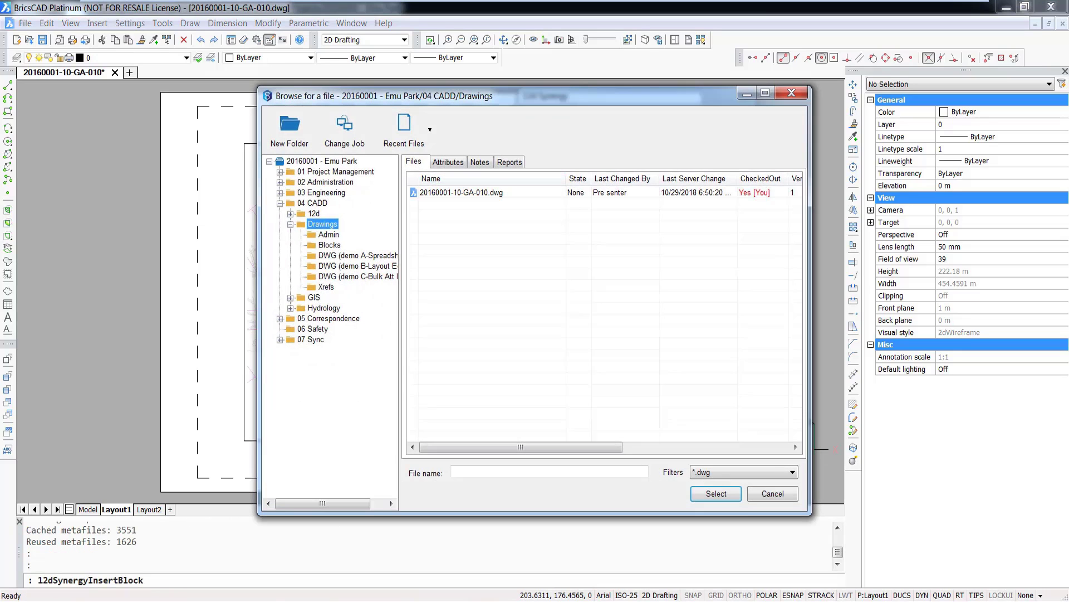
left_click(330, 245)
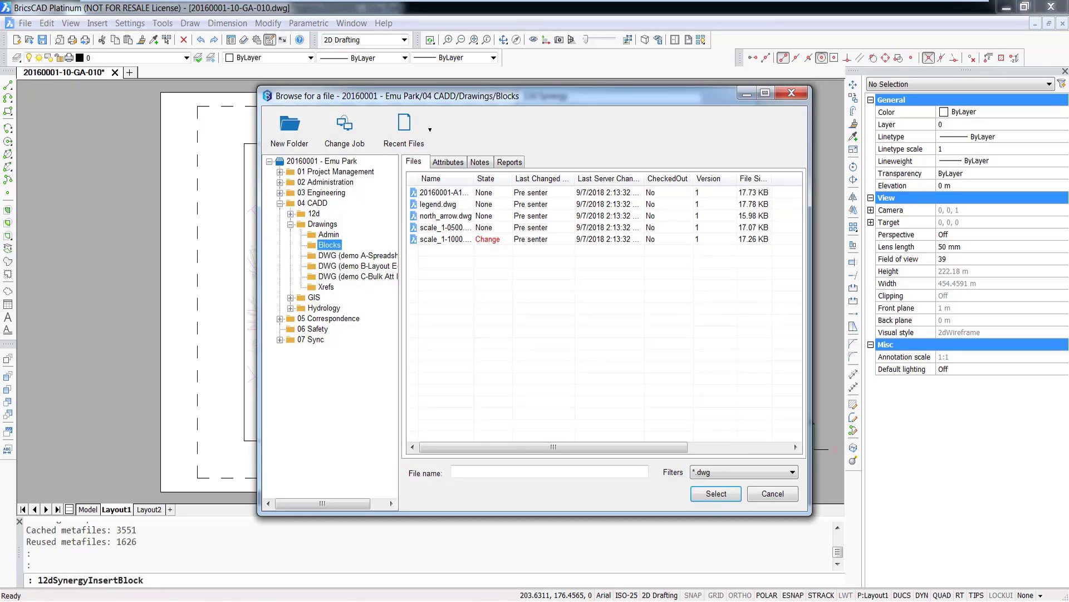
left_click(444, 239)
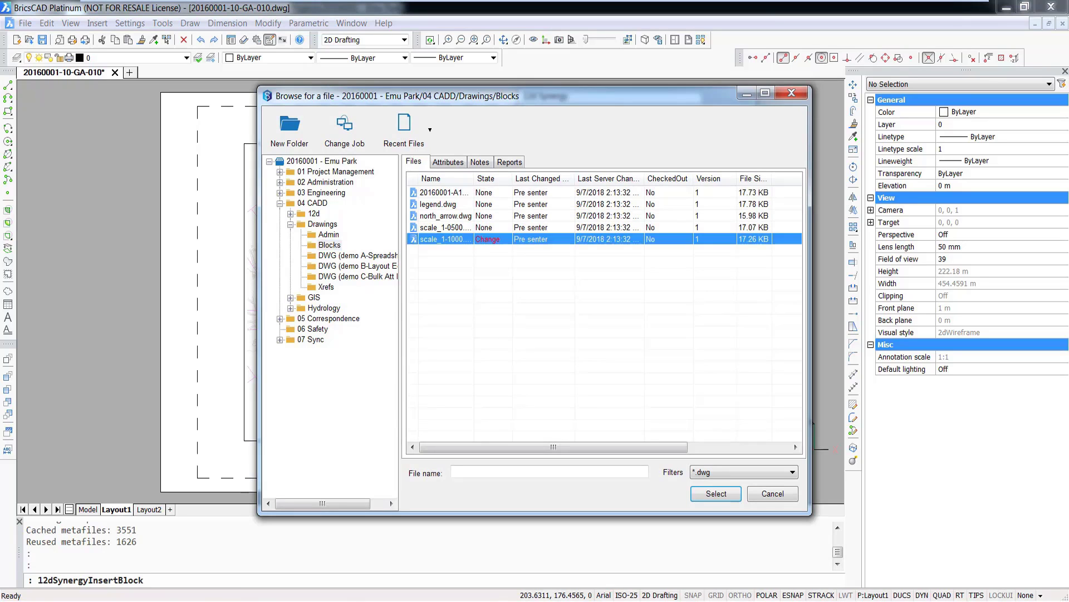
left_click(717, 494)
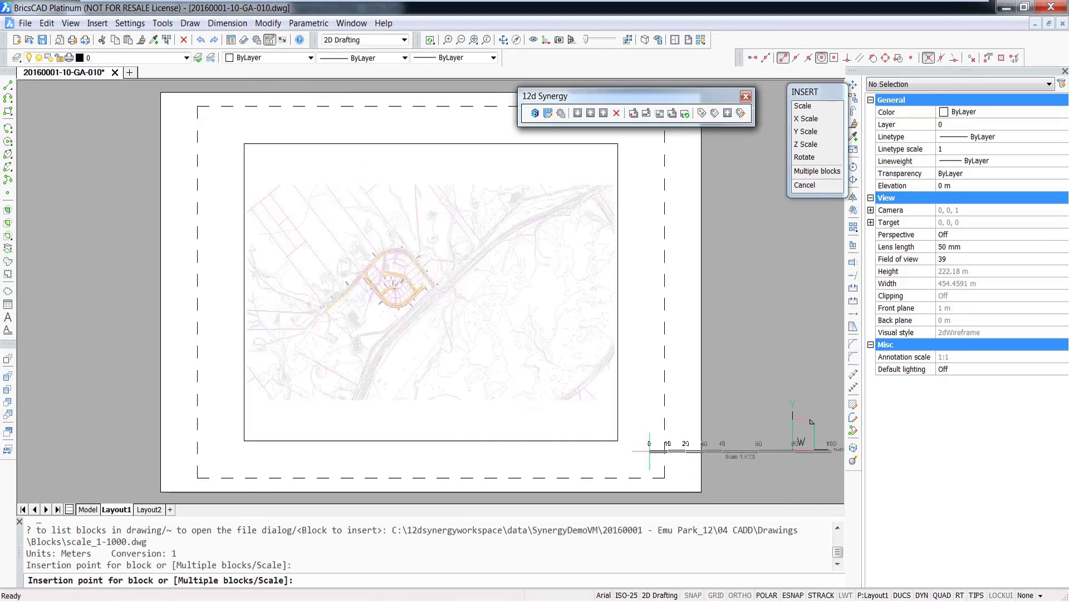
- Place the scale bar block just below the viewport's lower edge, accepting the default scale of 1 and rotation of 0
left_click(445, 458)
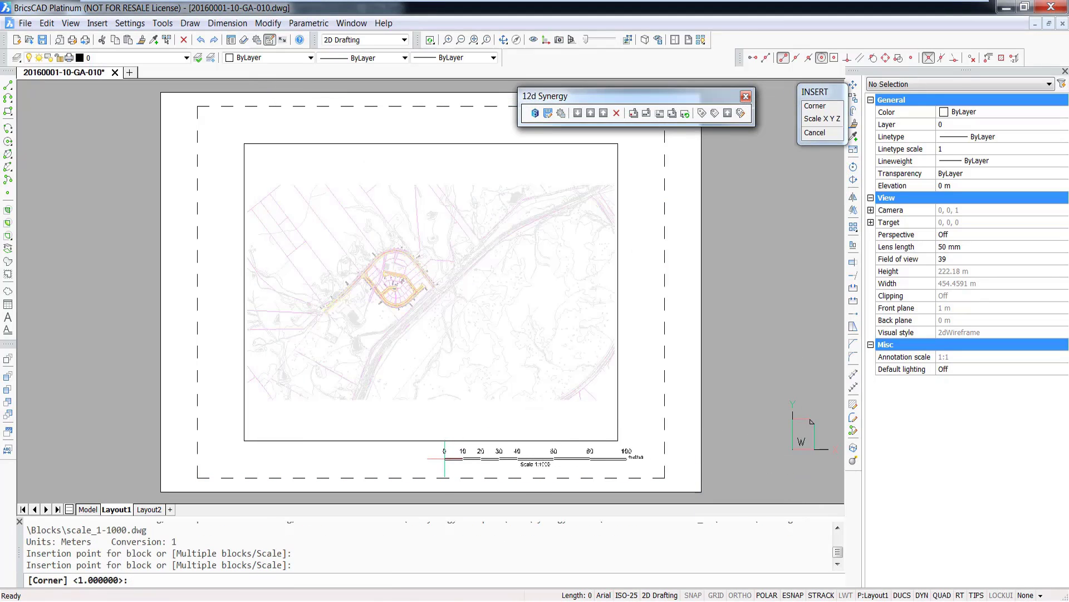
key("Return")
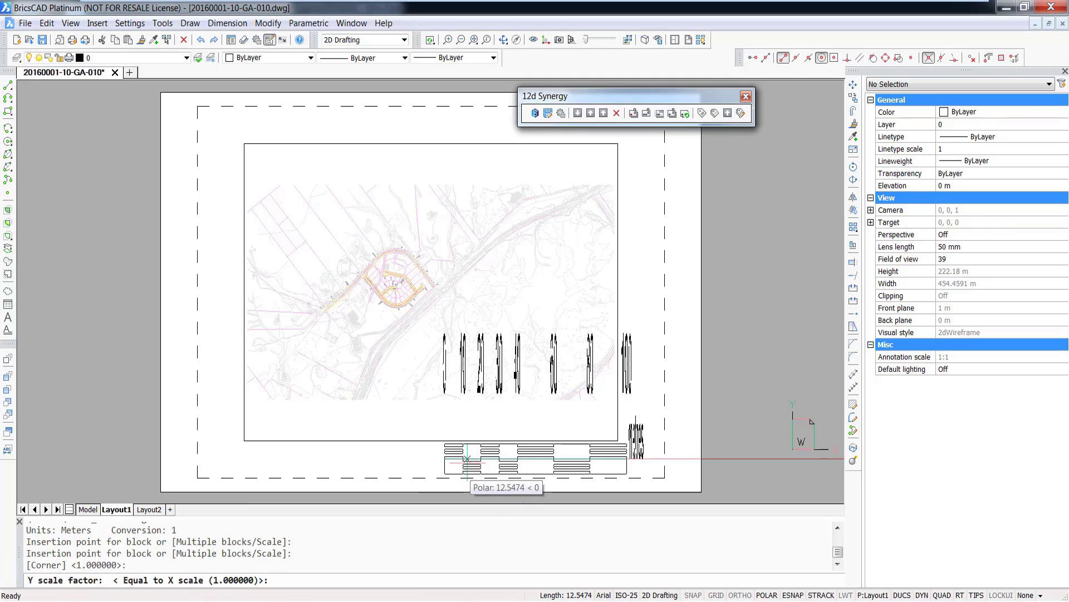
key("Return")
key("Return")
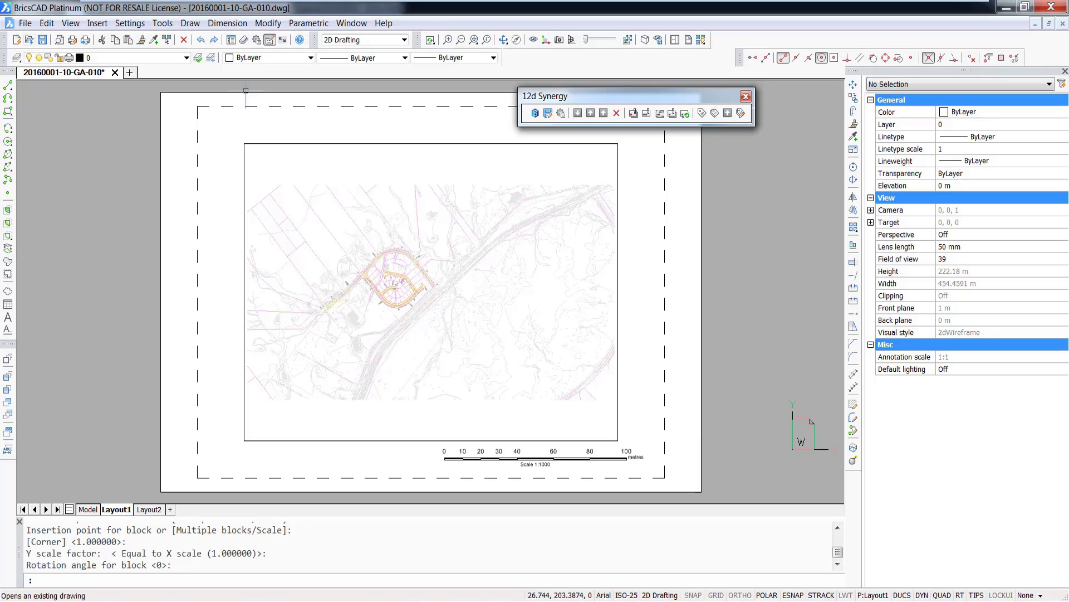
- Save the drawing and check it in to 12d Synergy with the manual description "Xrefs and block inserted"
left_click(42, 40)
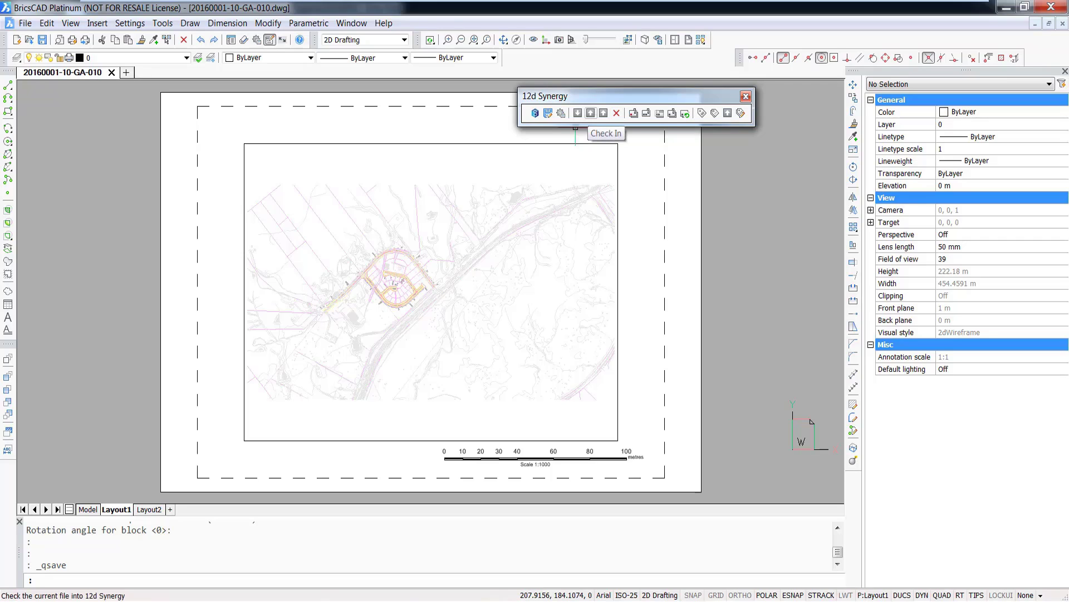
left_click(591, 114)
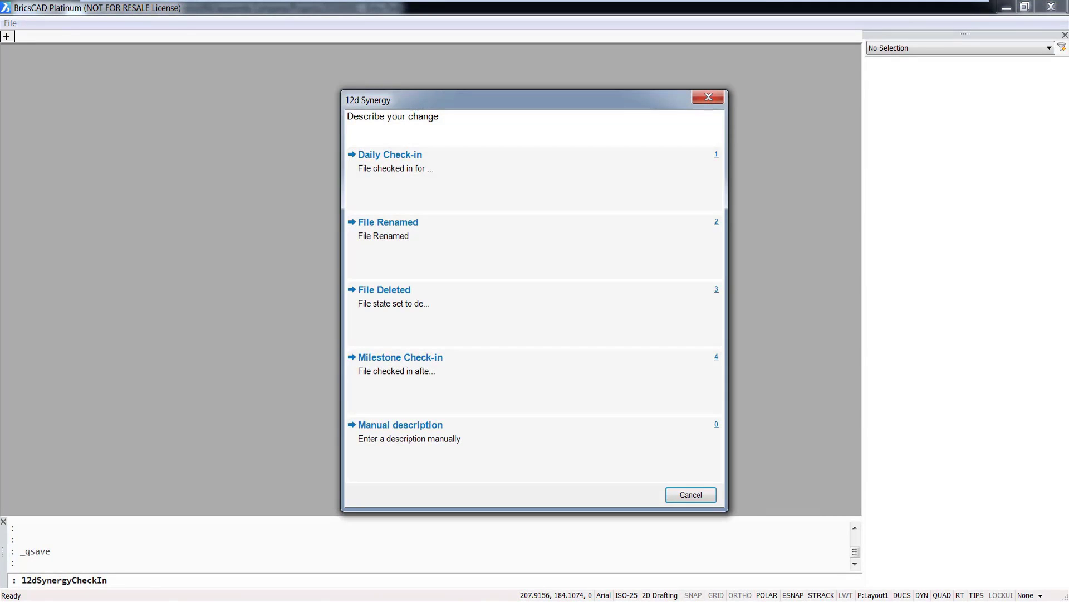
left_click(400, 432)
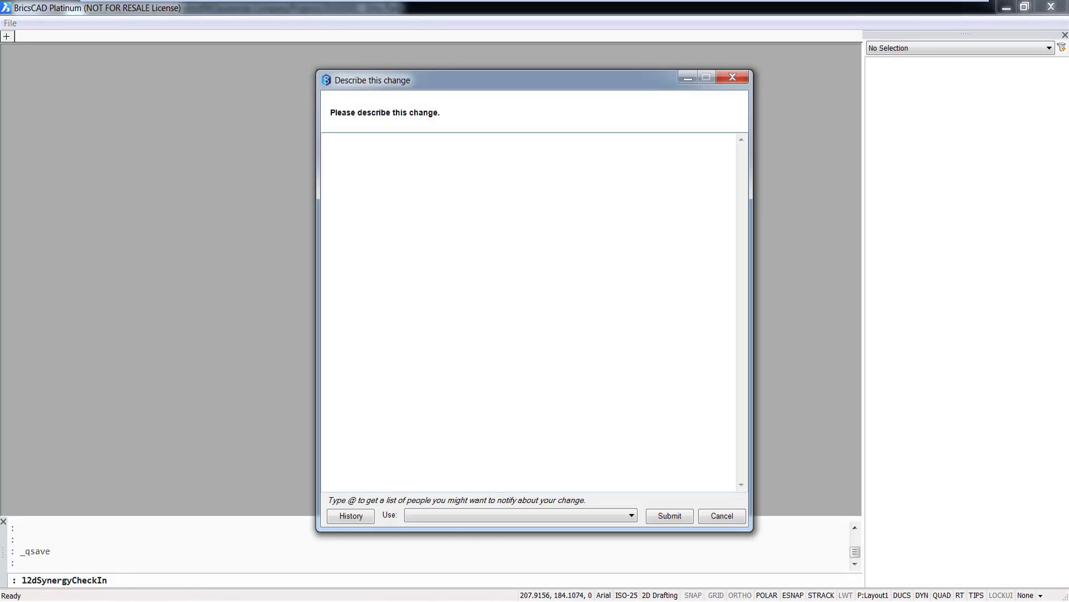
left_click_drag(502, 530, 517, 422)
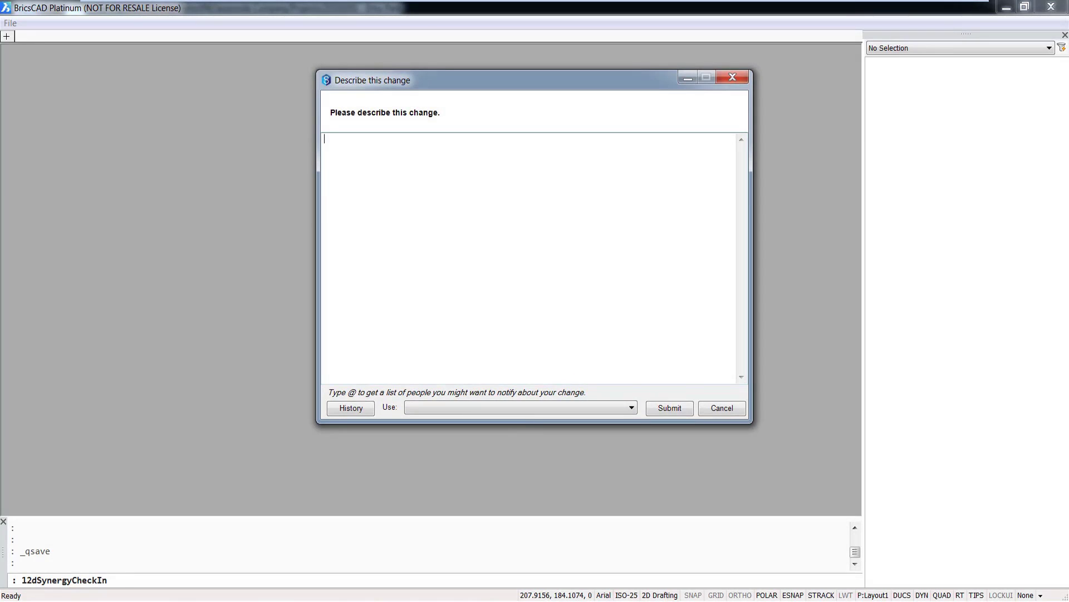
type("Xrefs inserte")
key("BackSpace")
key("BackSpace")
key("BackSpace")
key("BackSpace")
type("and block inserted")
left_click(670, 408)
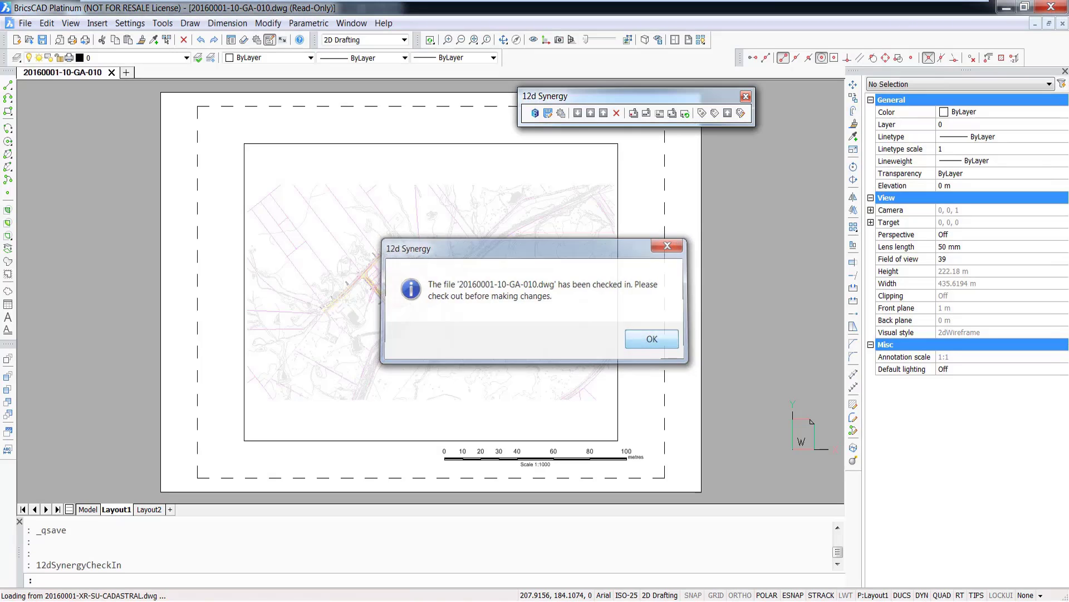
key("Return")
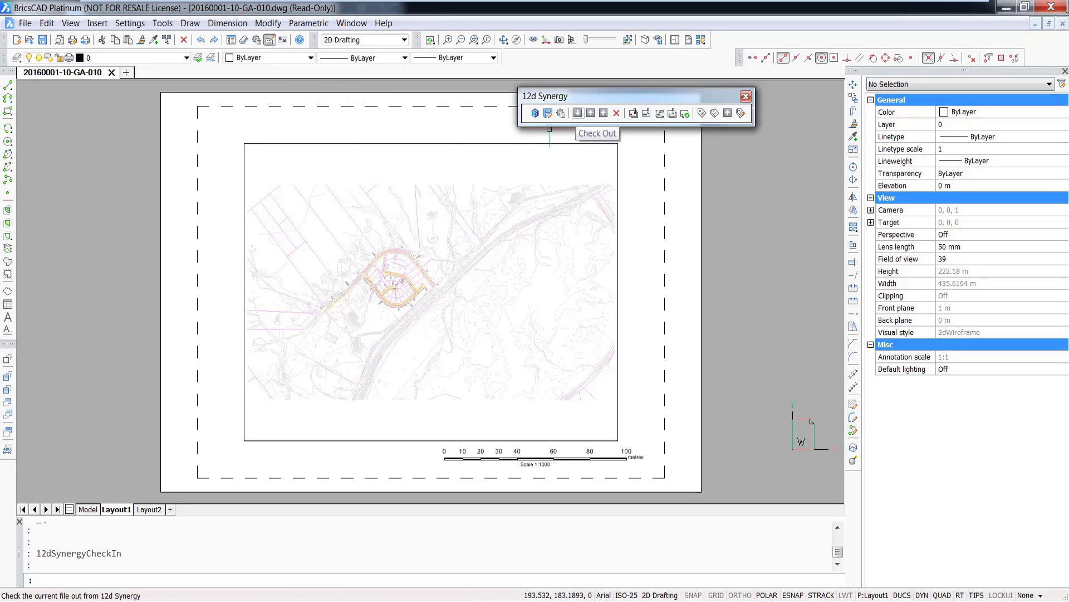
left_click(578, 113)
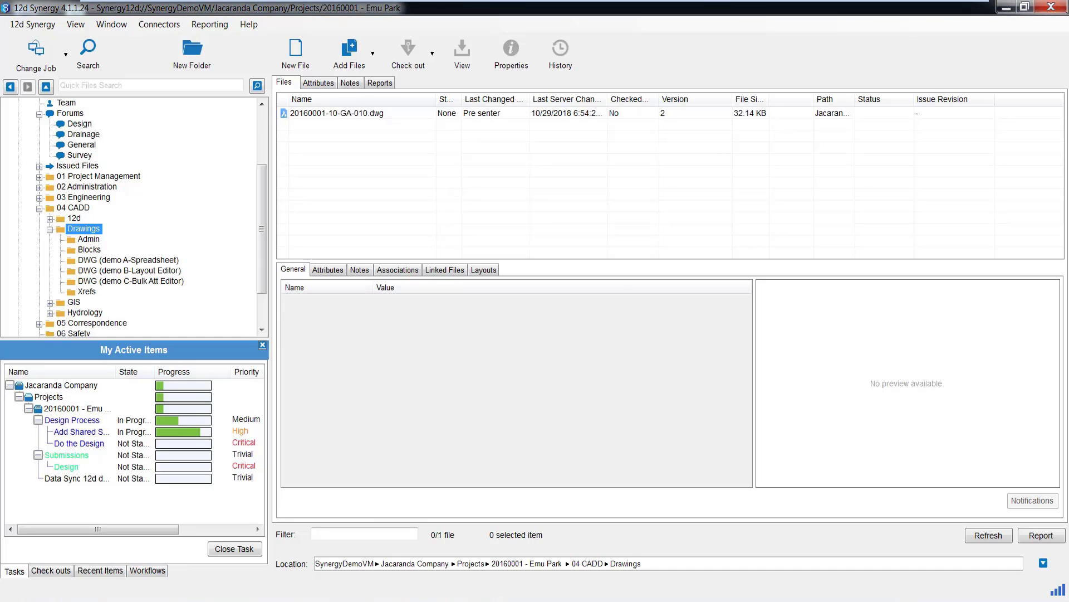
left_click(336, 113)
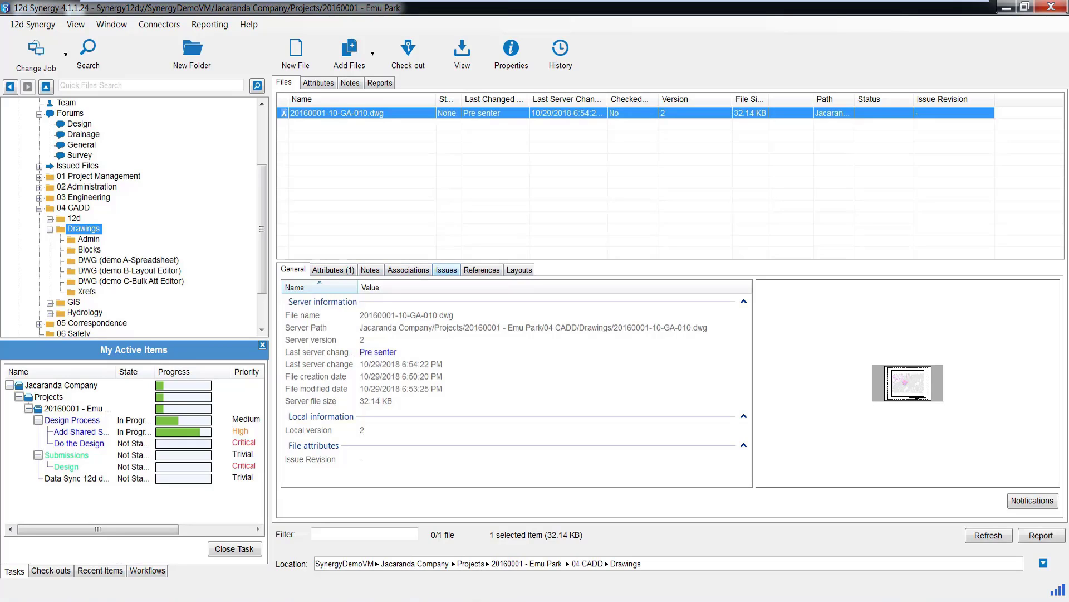
left_click(482, 269)
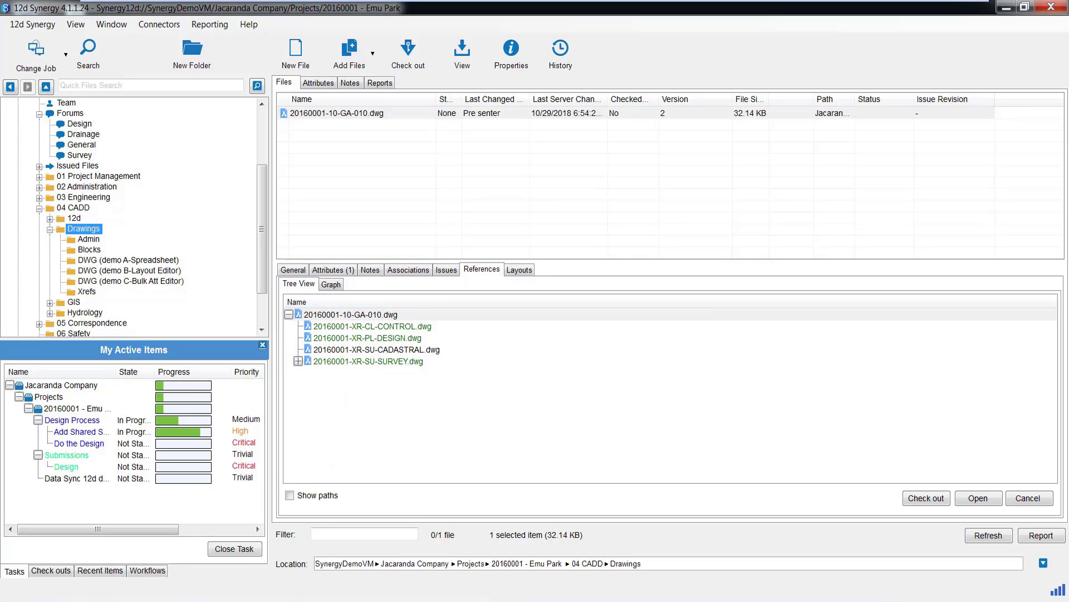
left_click(350, 315)
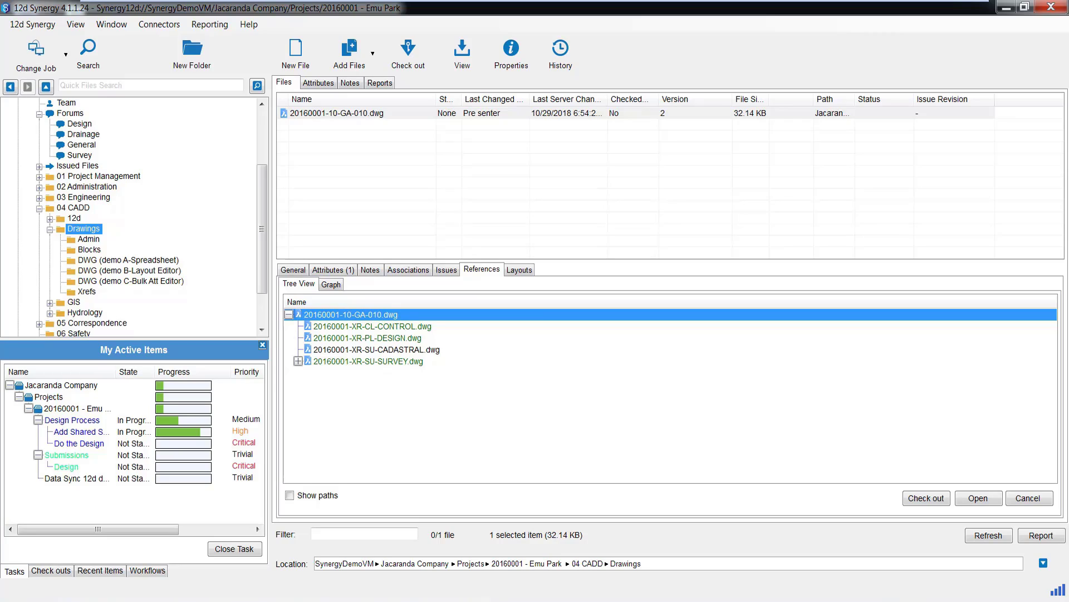
left_click(377, 349)
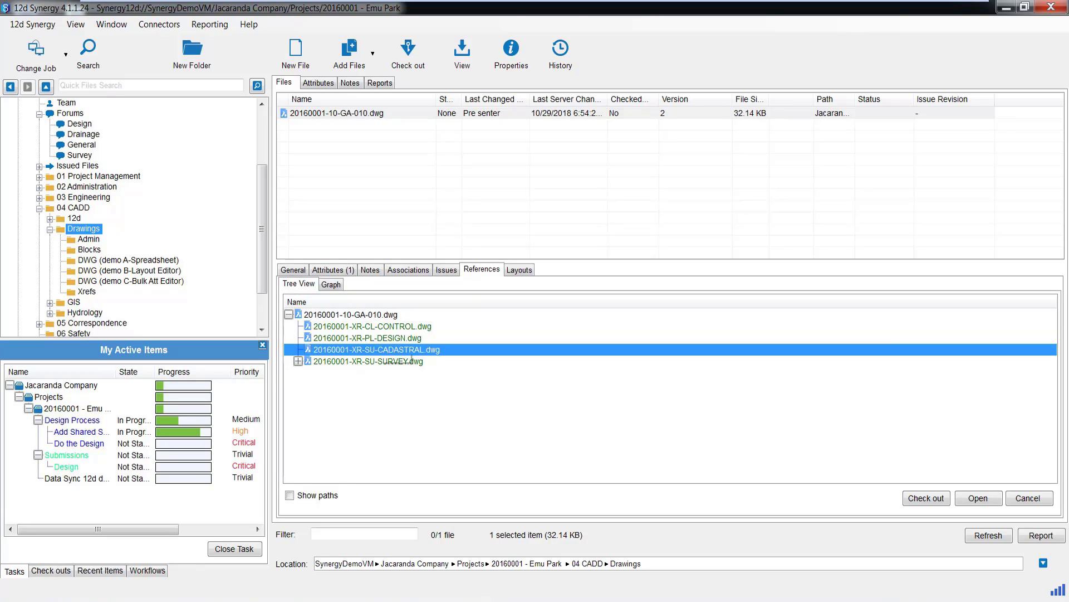
left_click(379, 337)
left_click(298, 361)
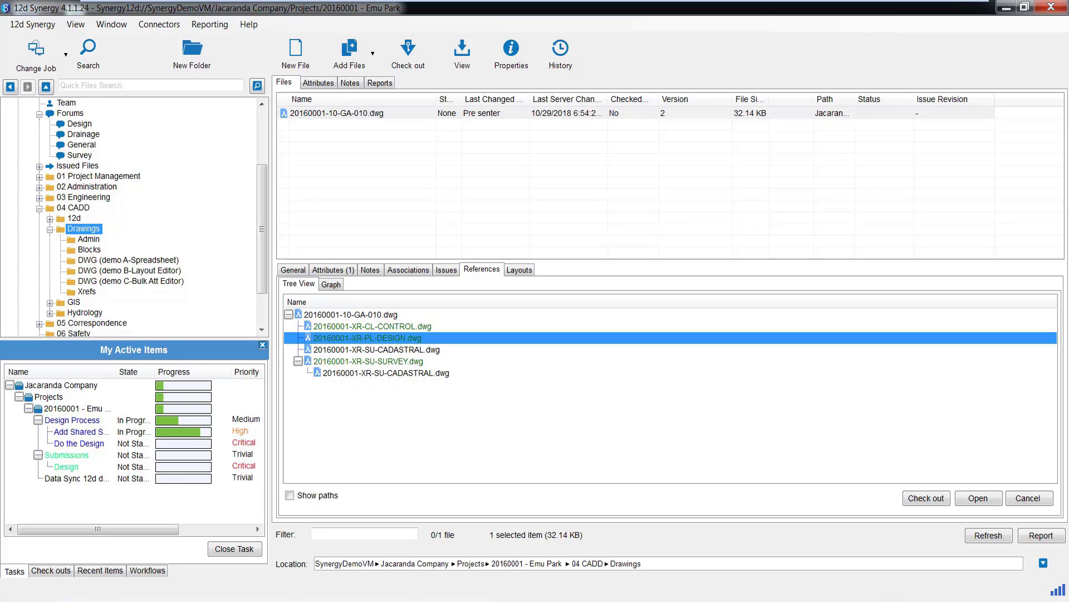
left_click(331, 284)
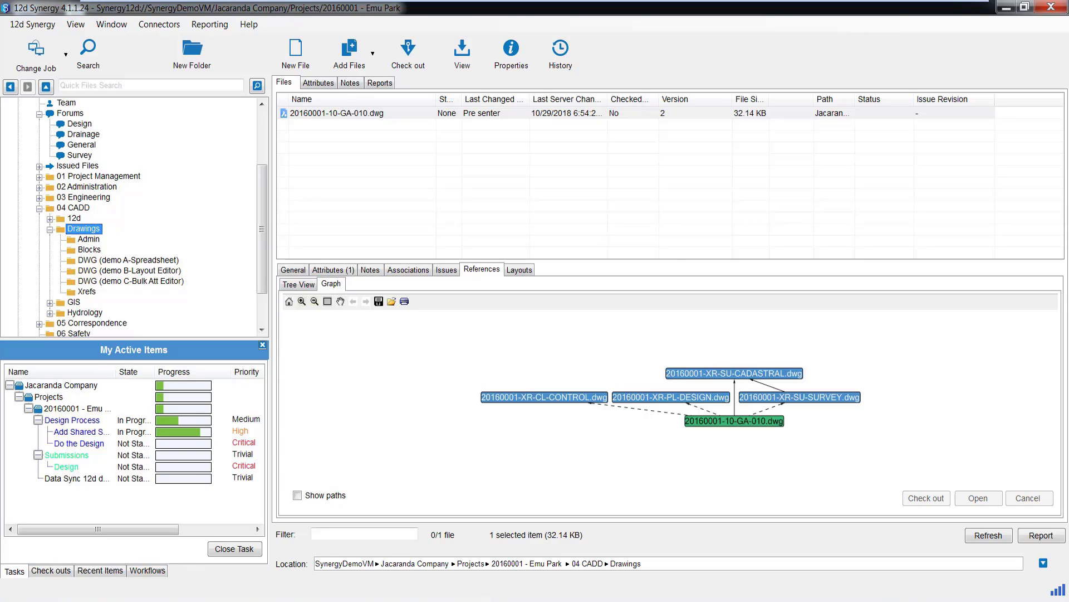
- Check out drgRegister_EMU_PARK.xlsx from the Drawings Admin folder for editing
left_click(89, 239)
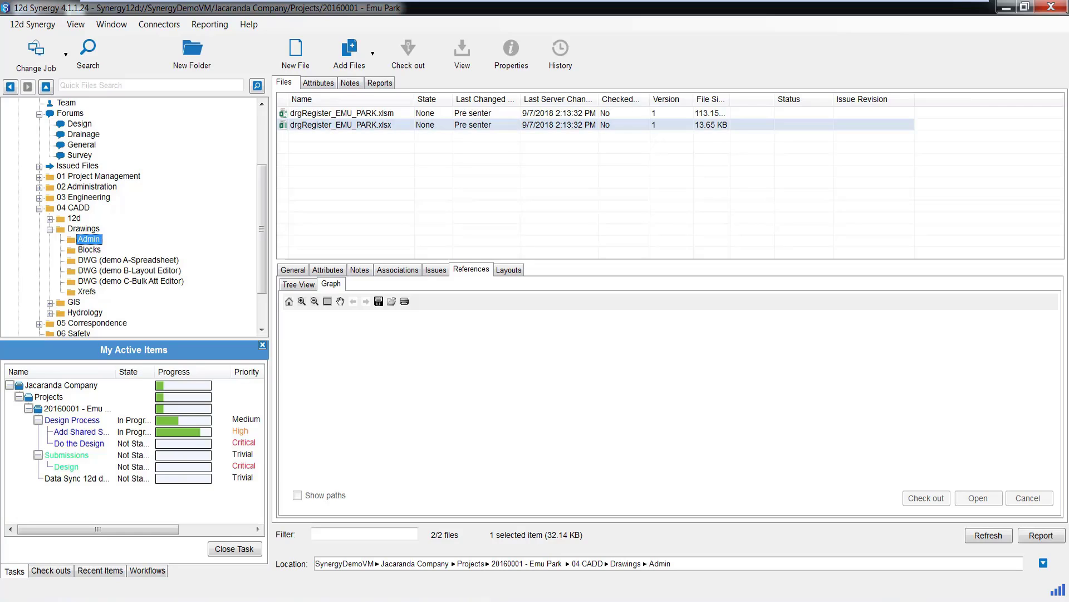
left_click(341, 125)
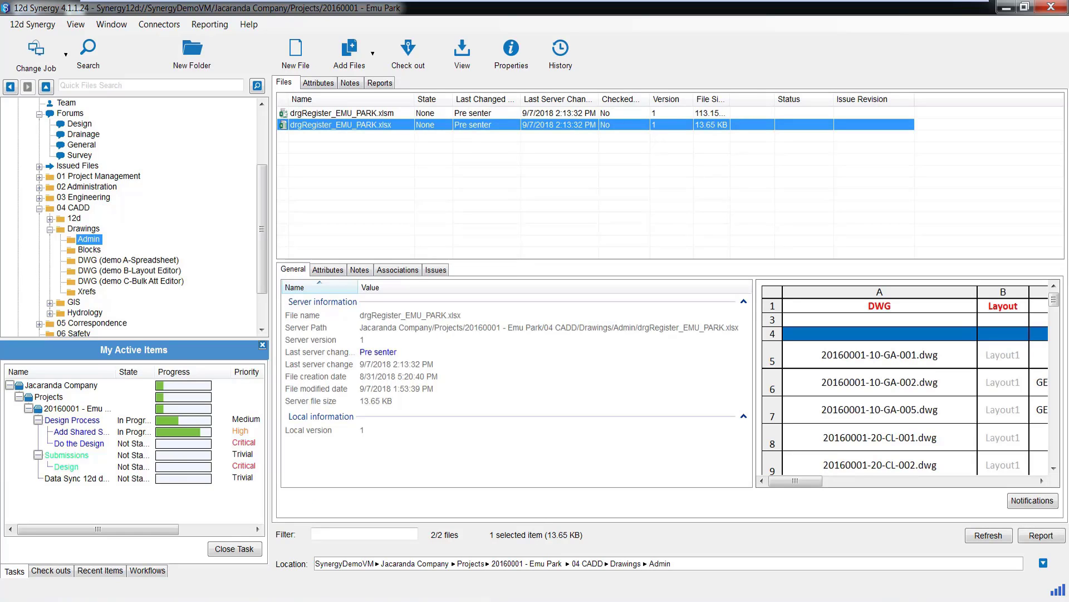
left_click(342, 113)
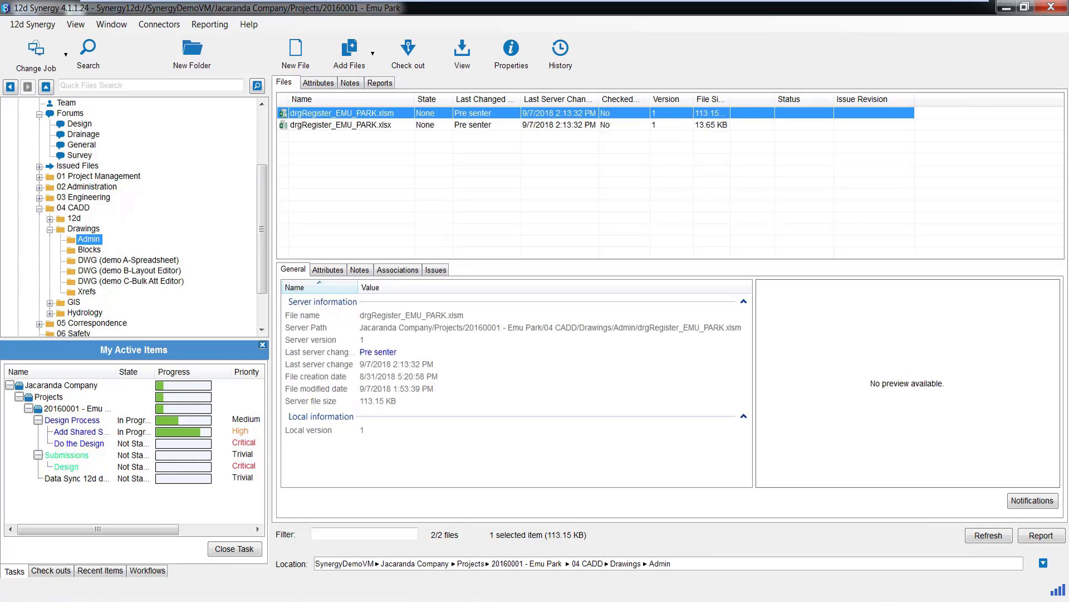
left_click(341, 124)
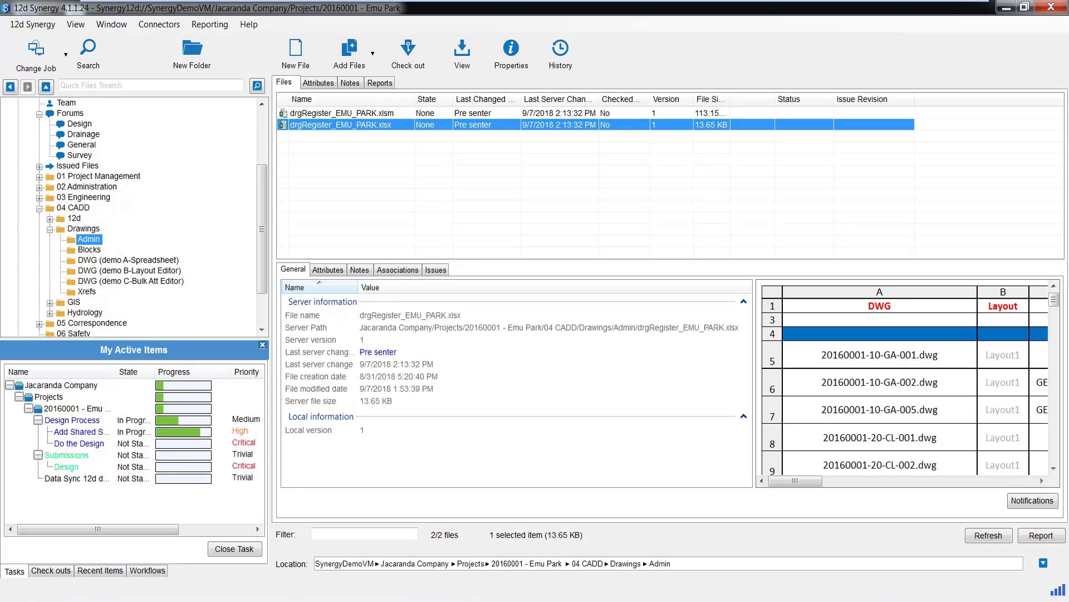
double_click(341, 125)
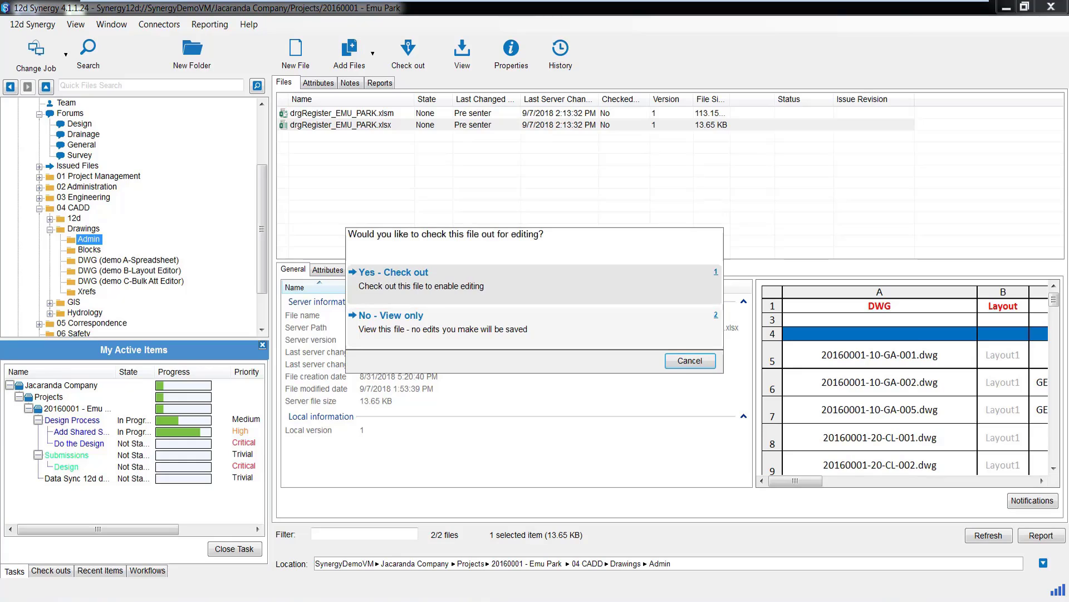
left_click(434, 279)
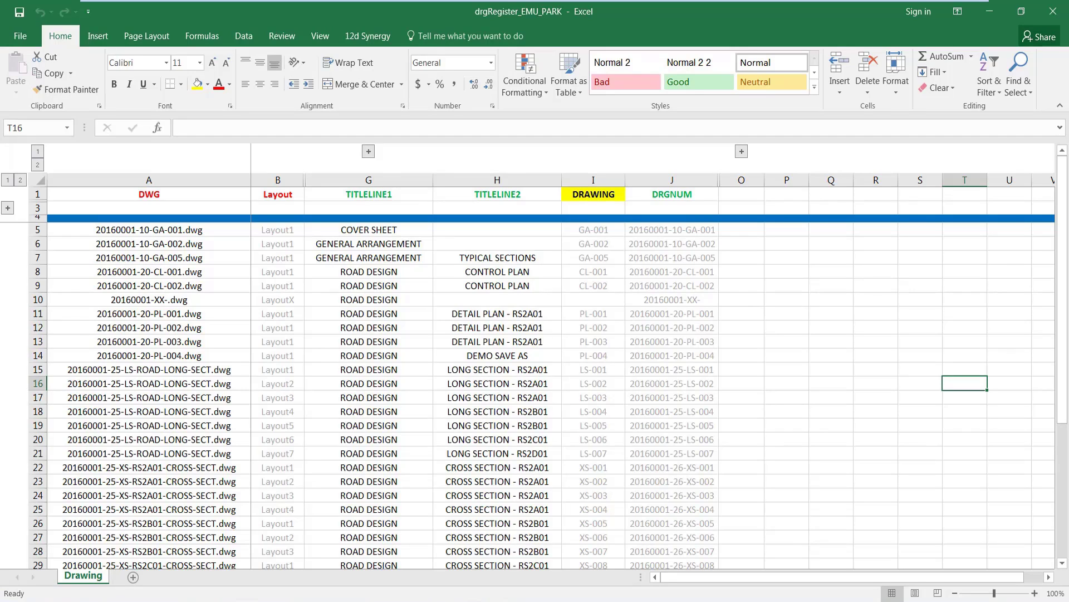
left_click(368, 194)
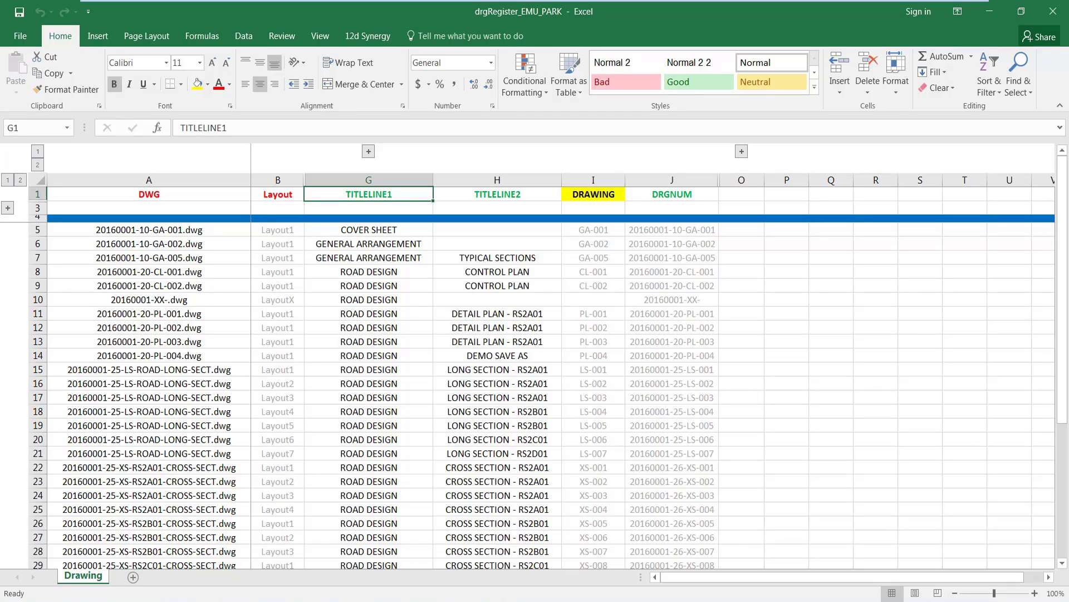
left_click(368, 244)
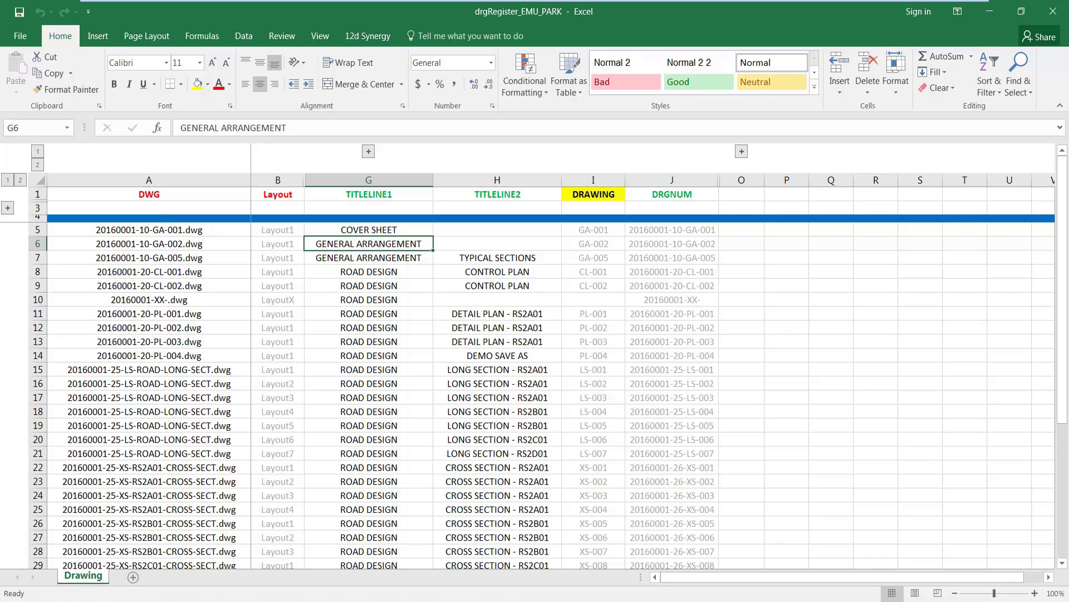
type("BOB")
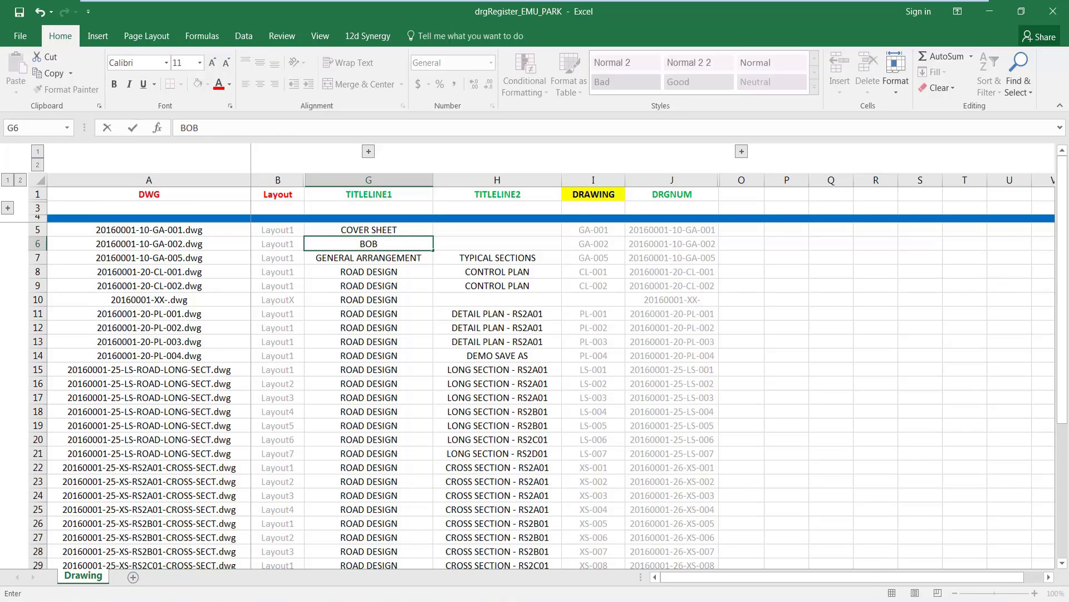
key("Return")
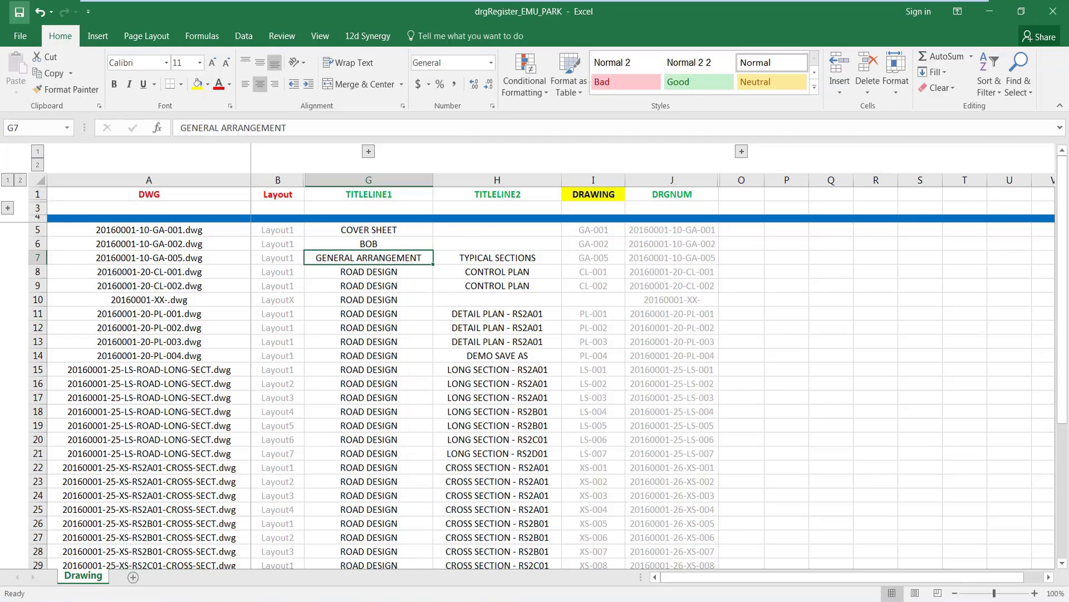
left_click(20, 12)
left_click(1053, 11)
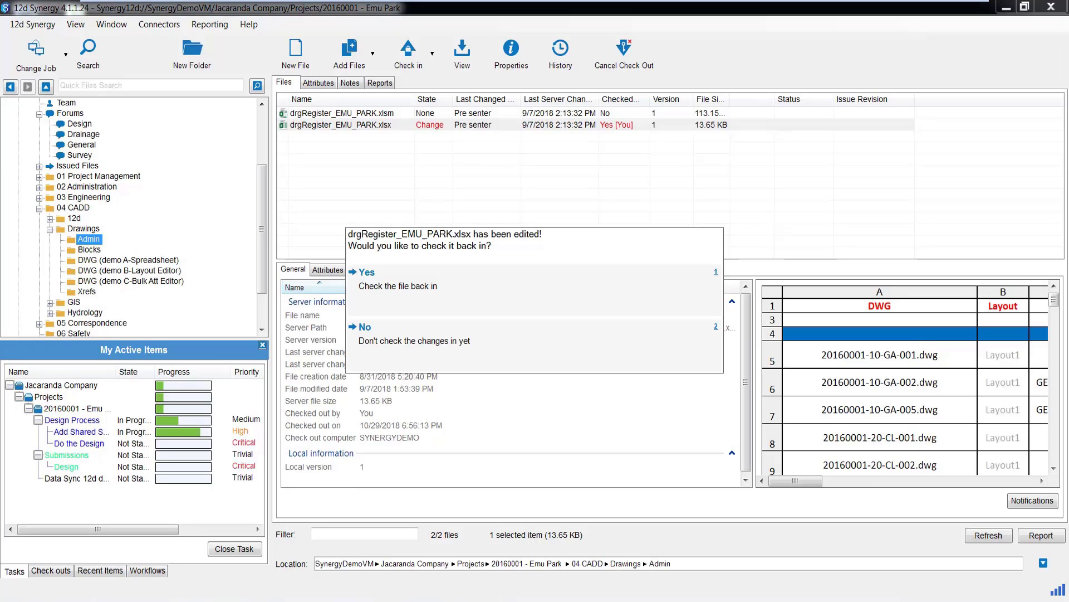
- Check the edited drawing register back in with the manual description "TITLE UPDATED"
left_click(501, 295)
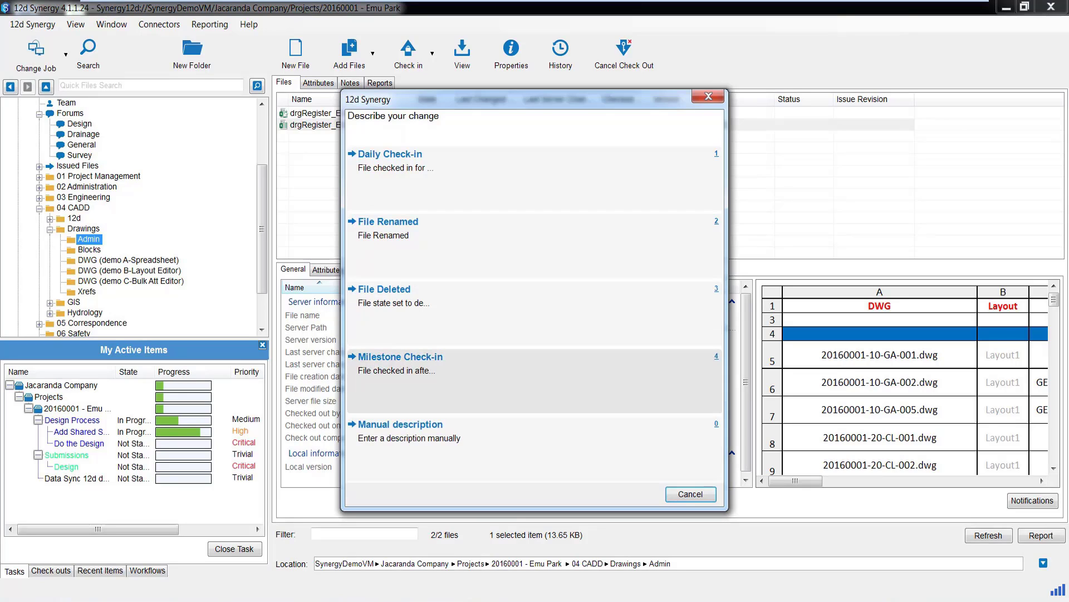
left_click(490, 440)
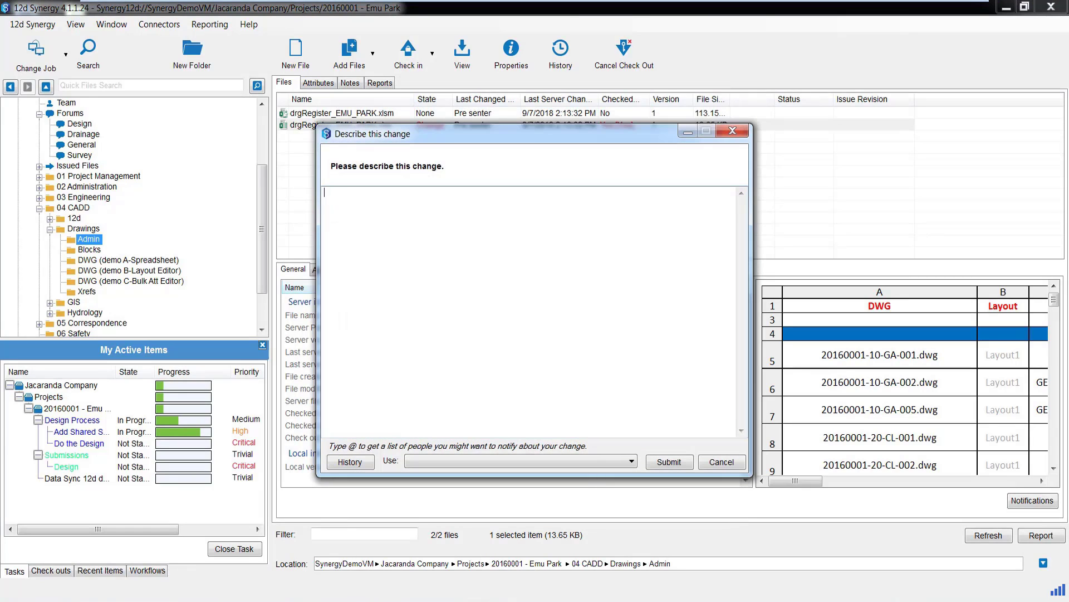
type("TITLE UPDATED")
left_click(669, 462)
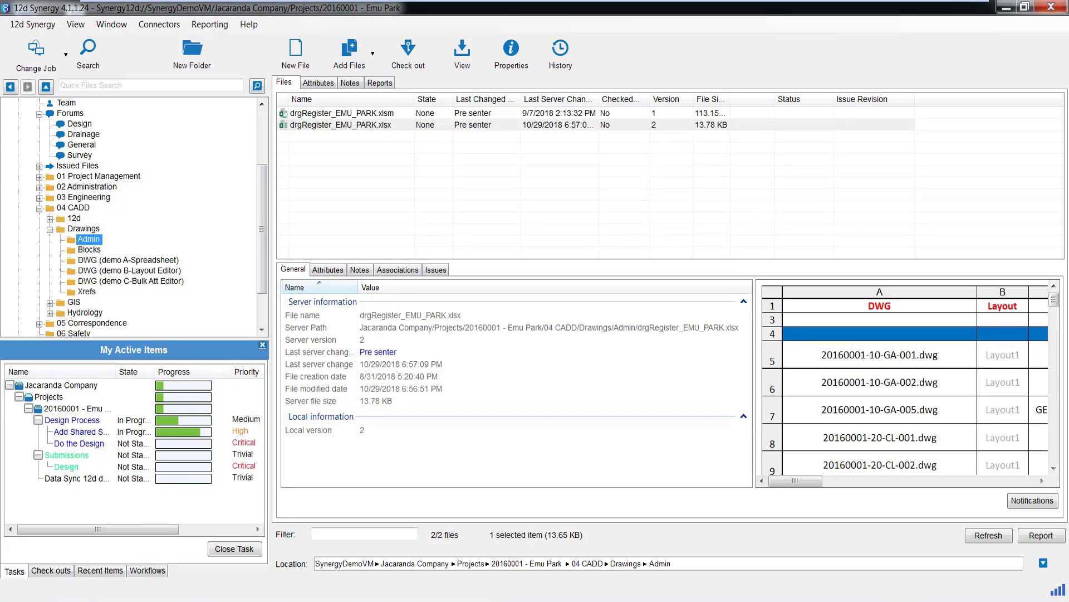
left_click(128, 260)
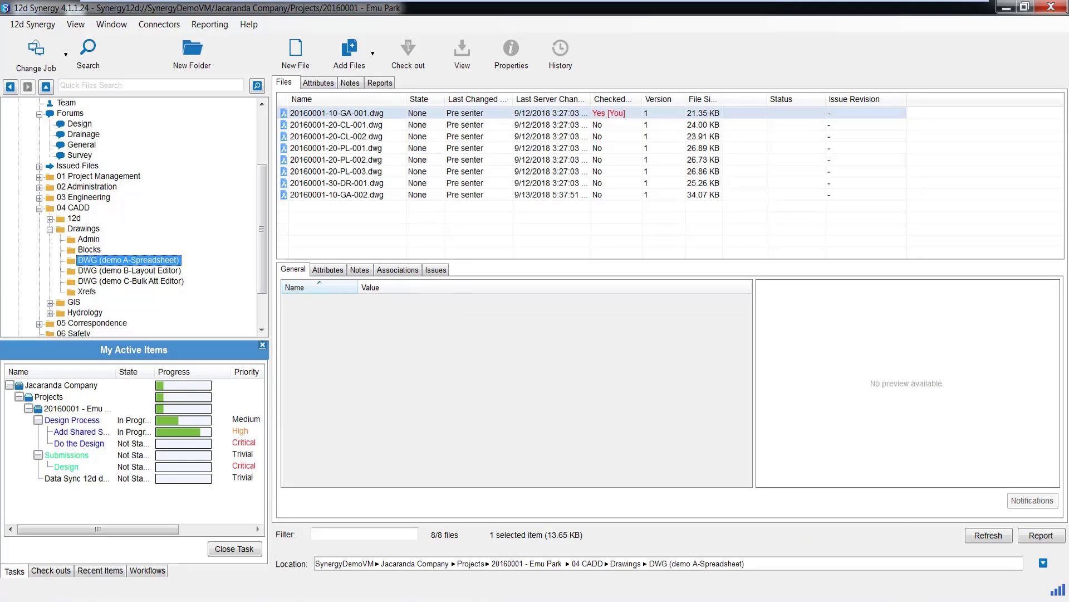
left_click(337, 113)
left_click(408, 53)
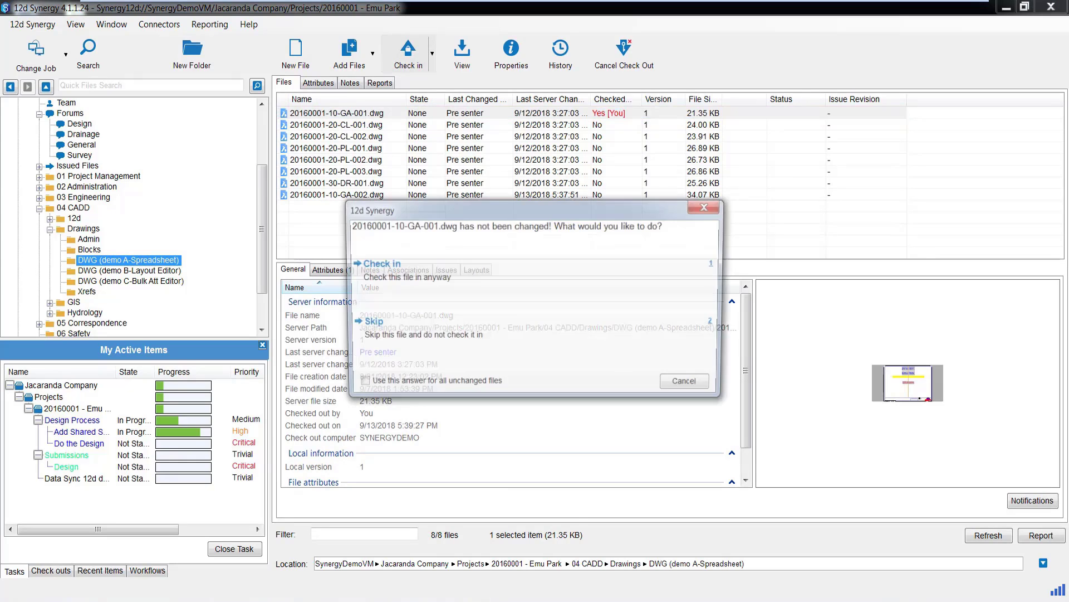
key("1")
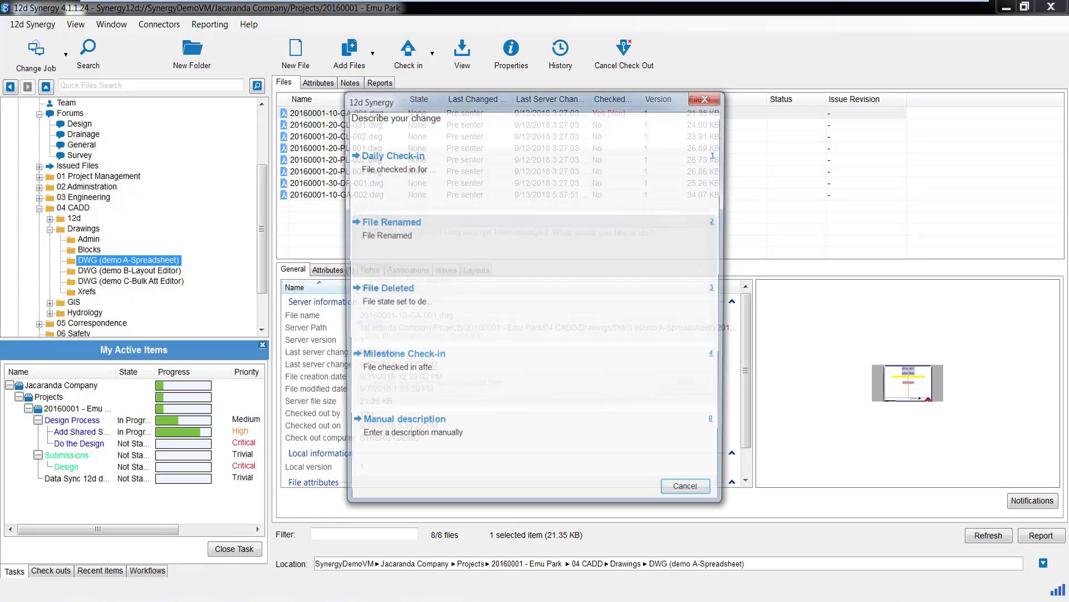
key("1")
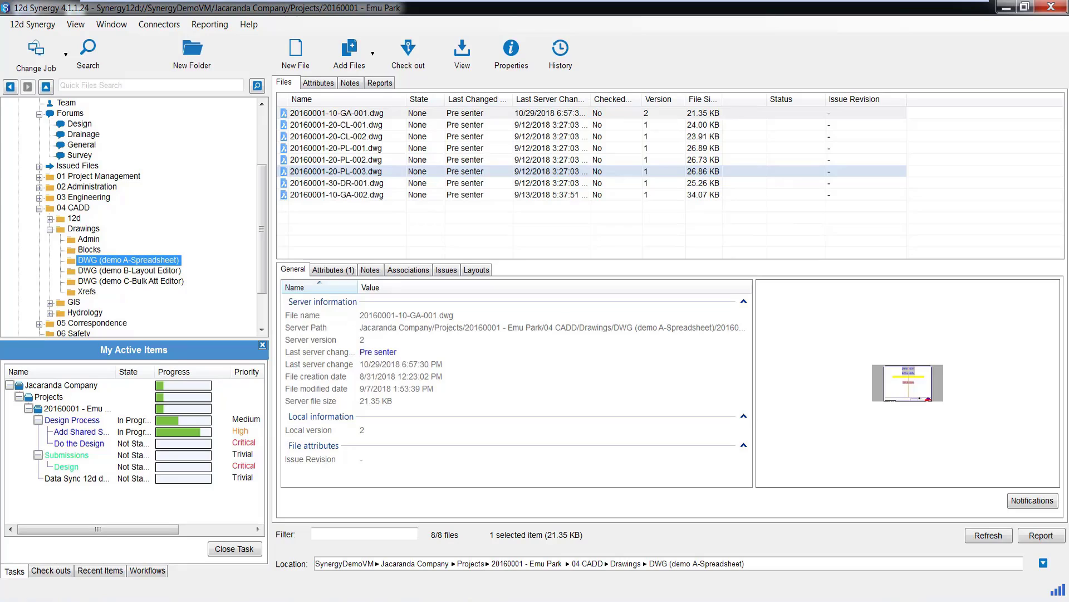
- Update the CAD attributes of all drawings in the DWG (demo A-Spreadsheet) folder from drgRegister_EMU_PARK.xlsx in the Admin folder
left_click(88, 239)
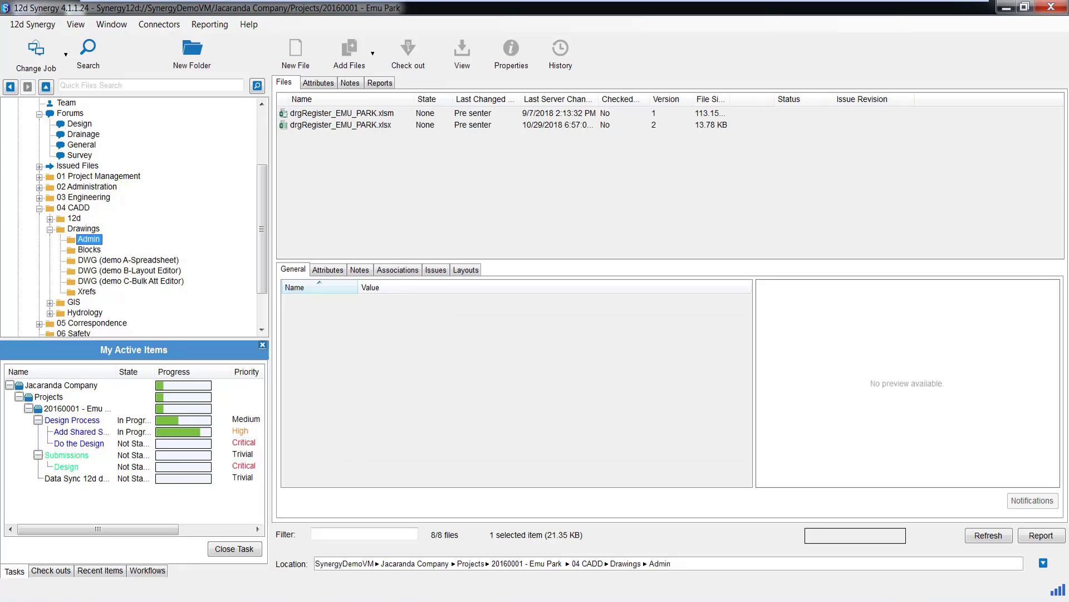
left_click(341, 125)
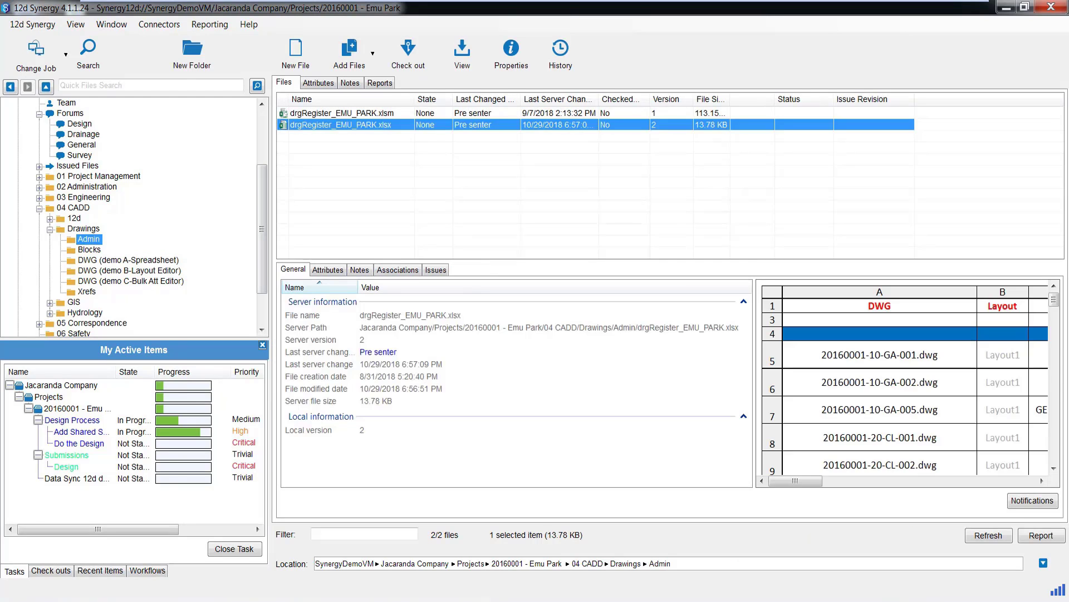
right_click(324, 126)
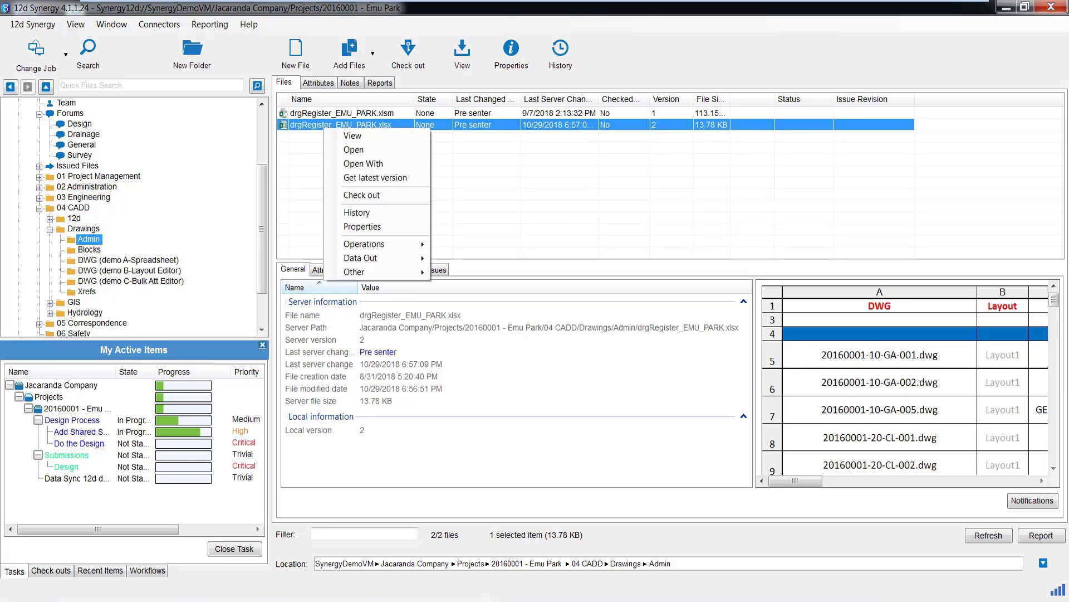
mouse_move(368, 272)
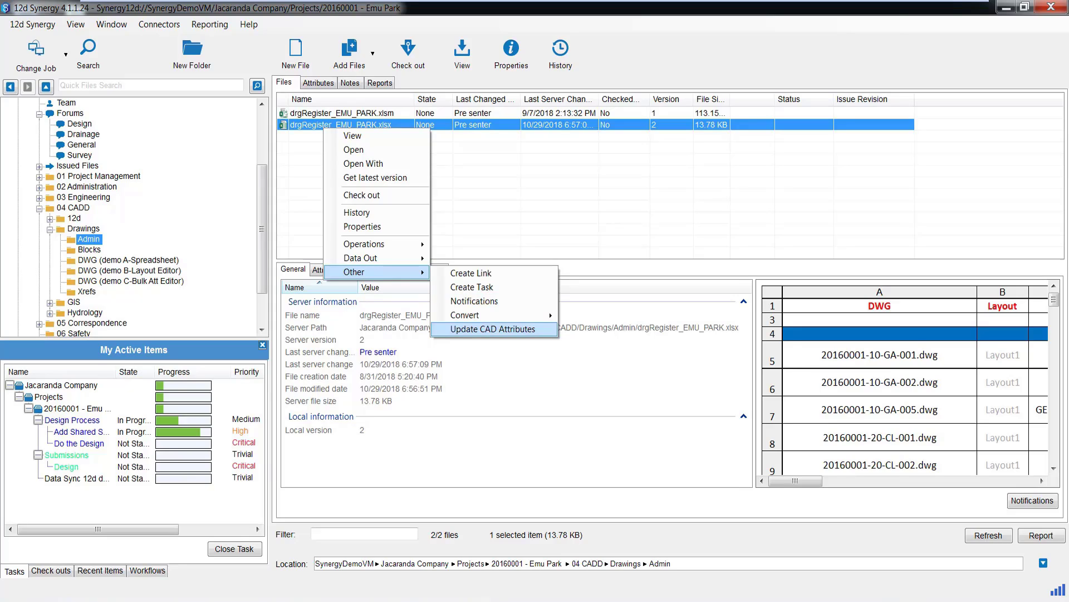
left_click(493, 329)
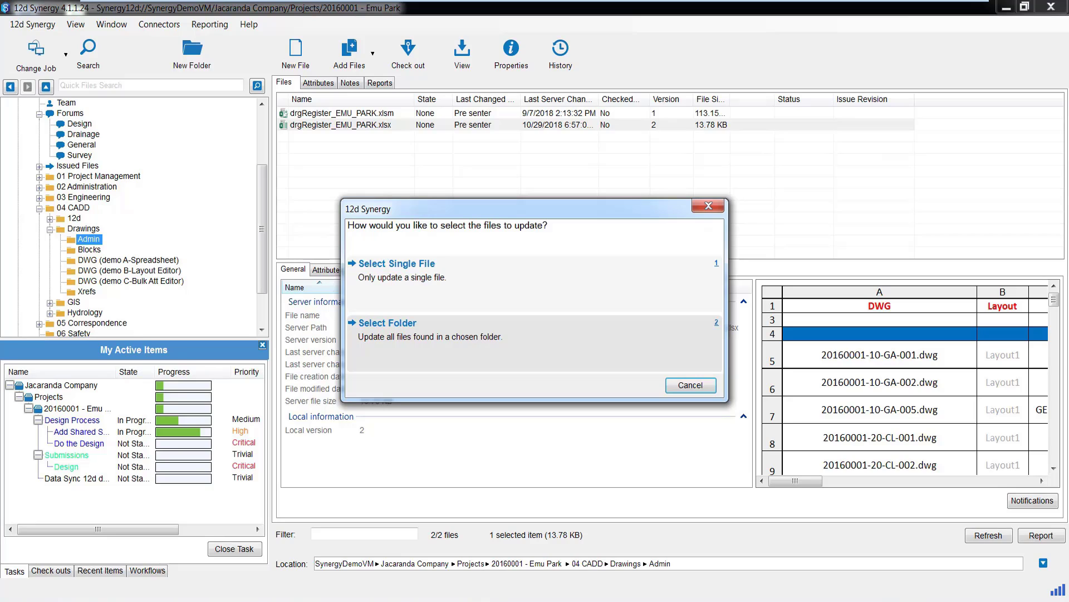
left_click(387, 323)
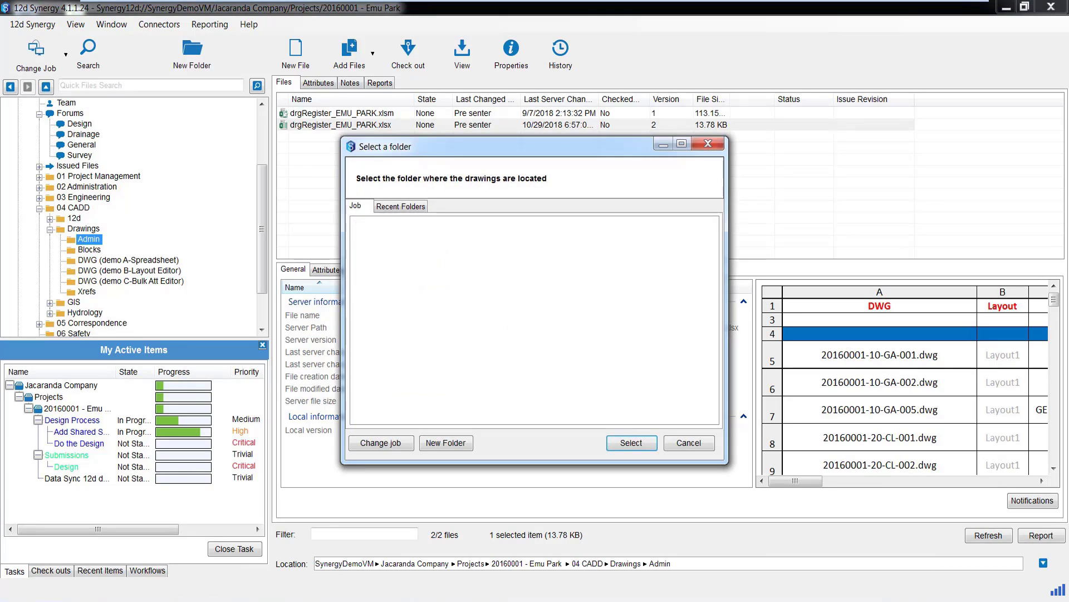
left_click(452, 316)
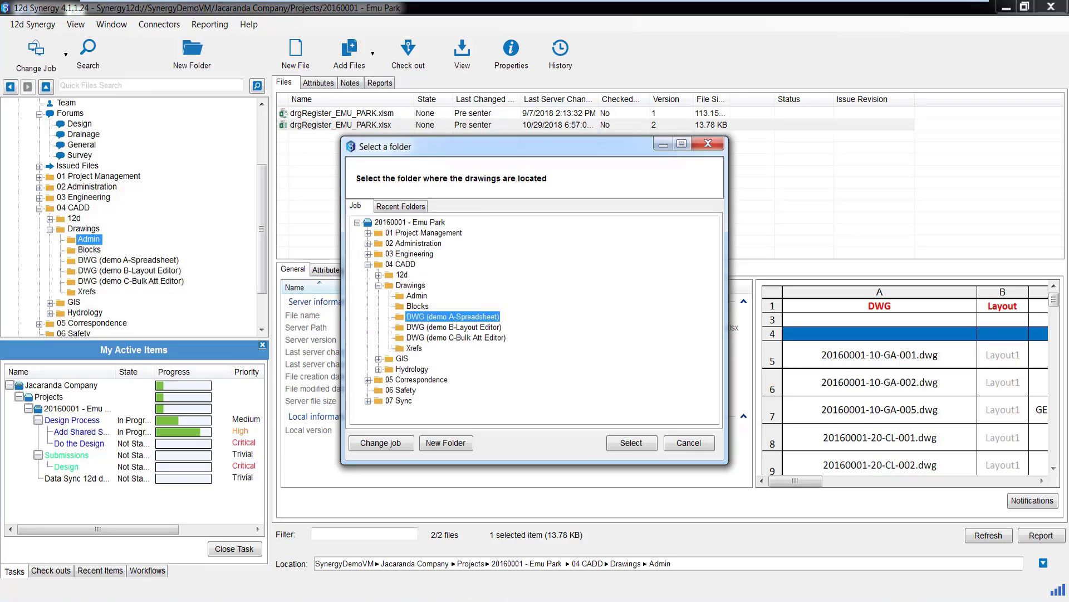
left_click(631, 442)
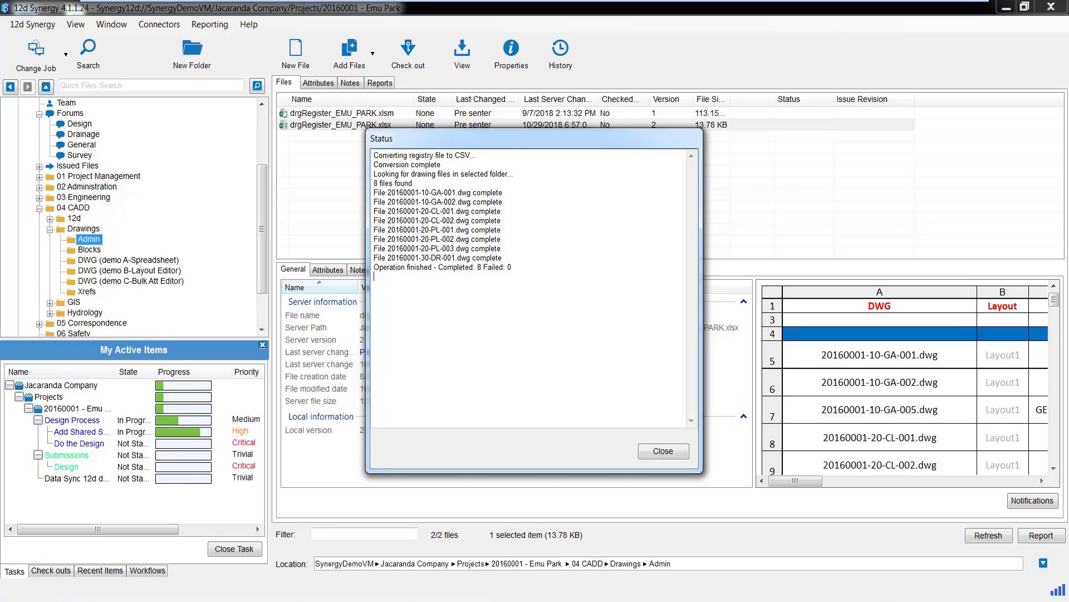
key("Return")
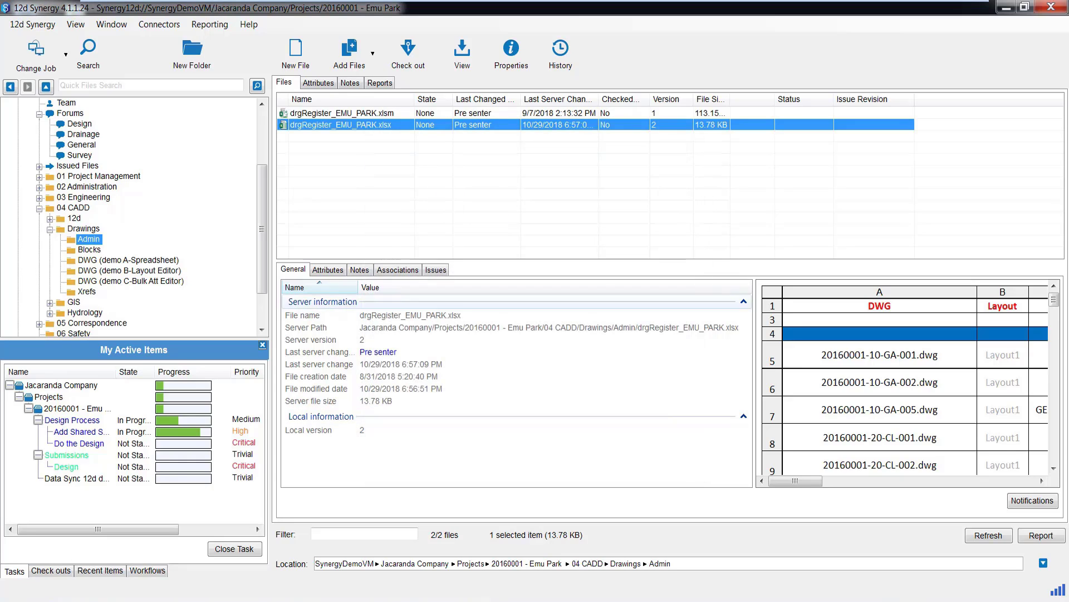
left_click(128, 260)
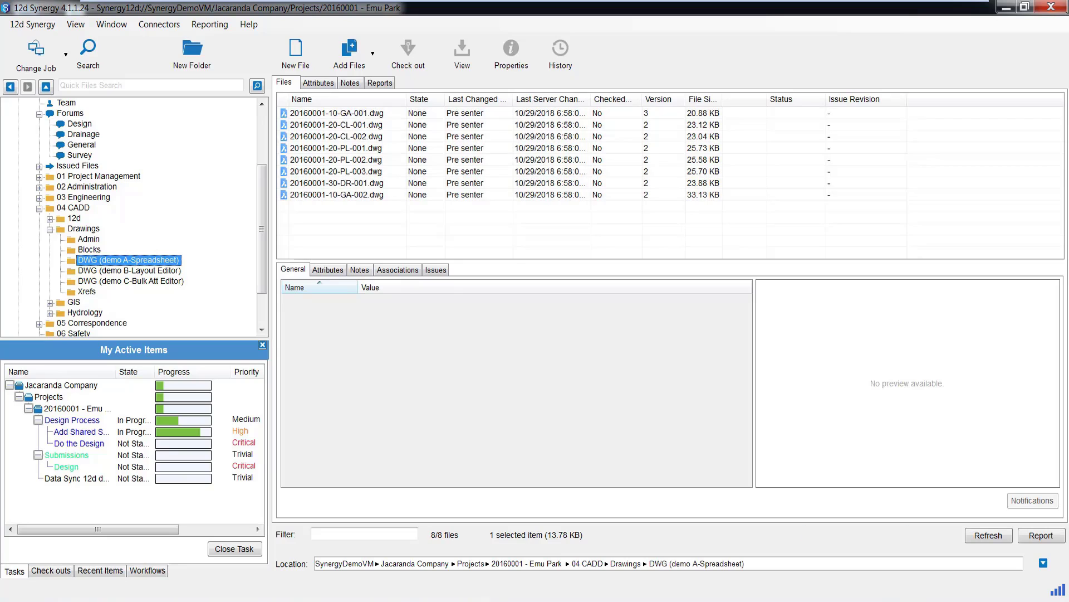
left_click(347, 99)
left_click(336, 125)
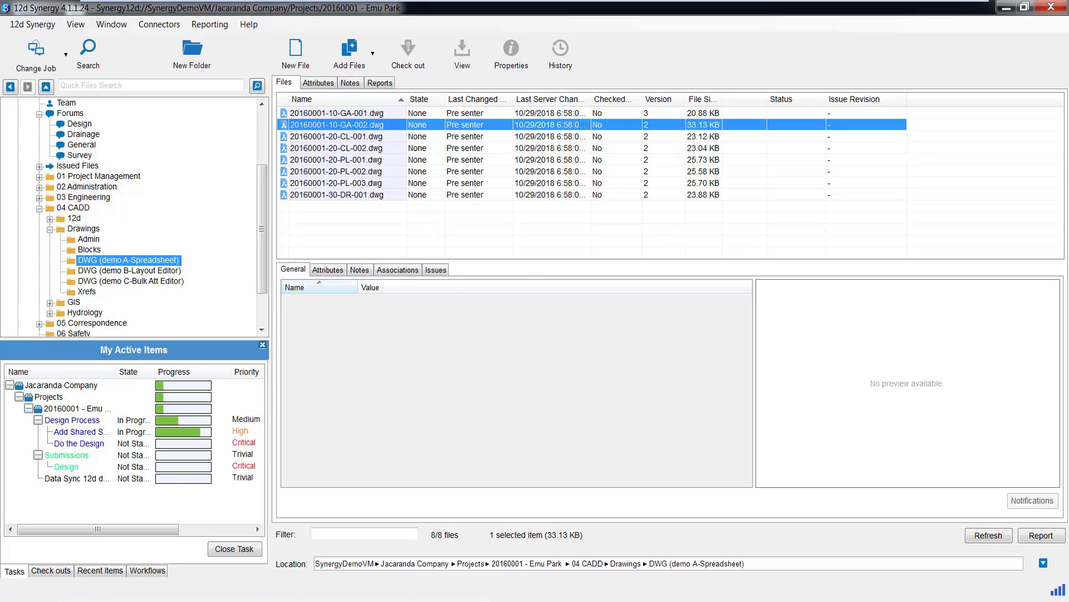
key("Return")
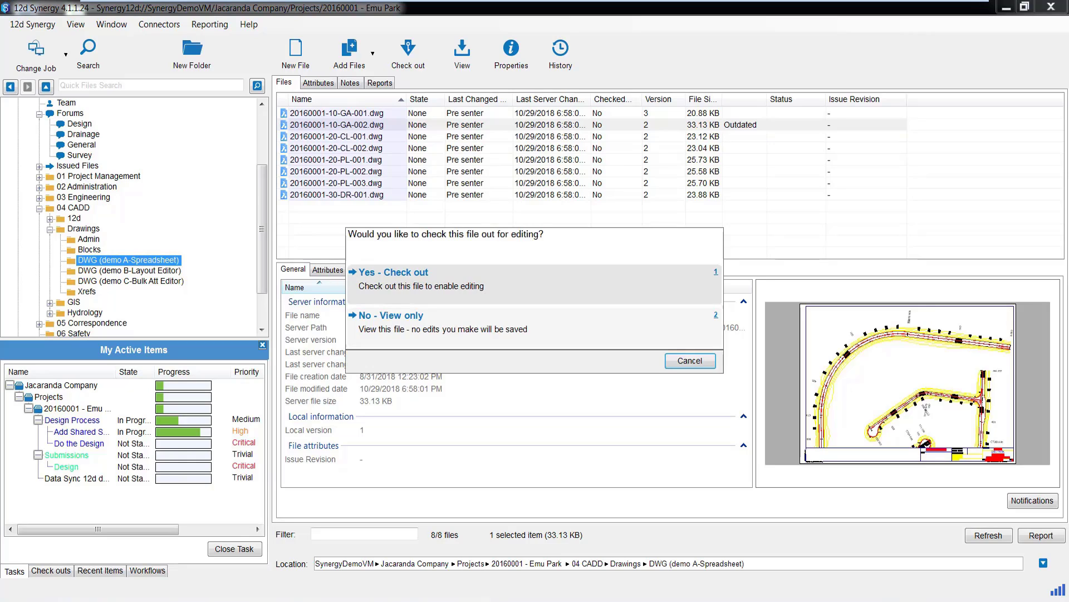
key("Down")
key("Return")
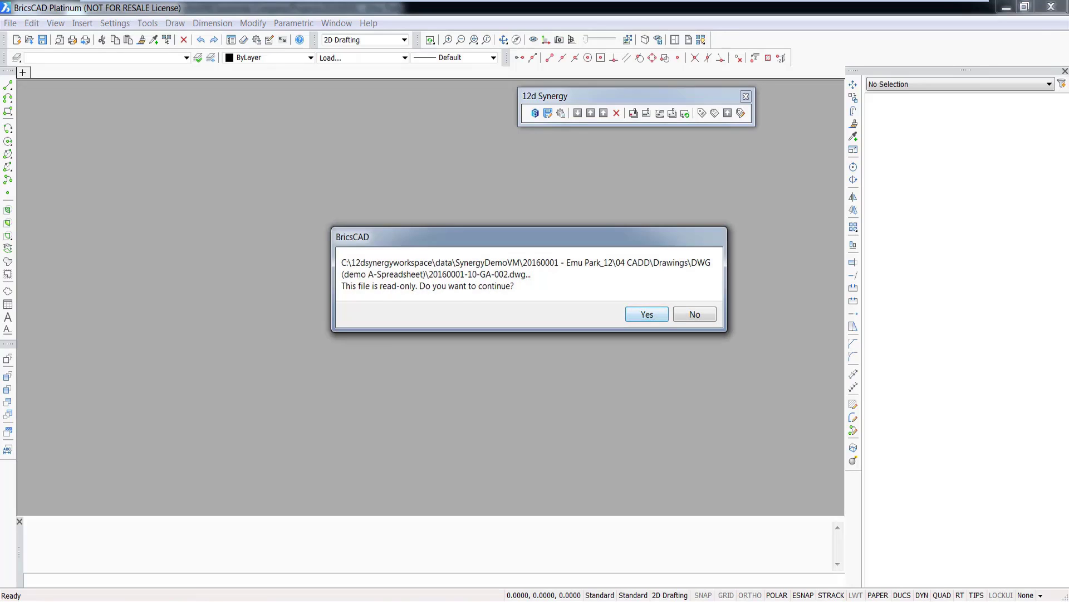
key("Return")
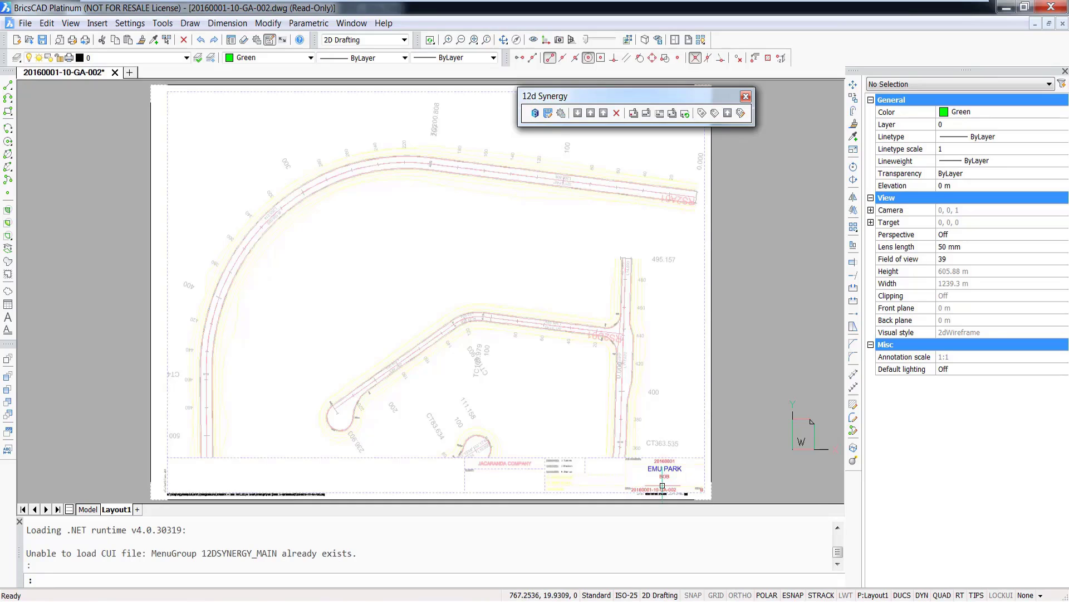
scroll(662, 486, "up", 5)
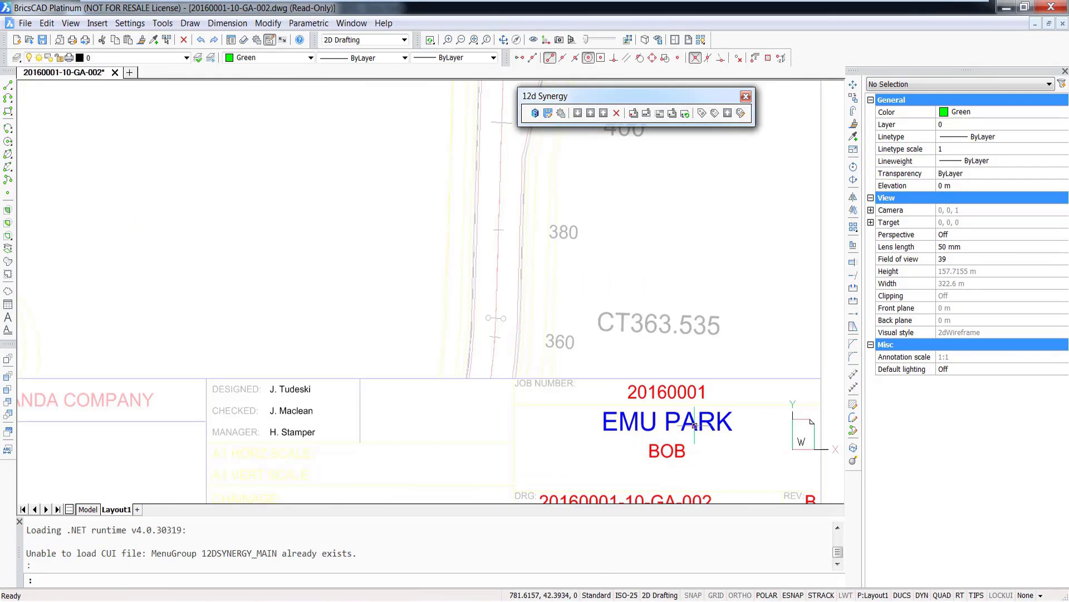
key("alt+F4")
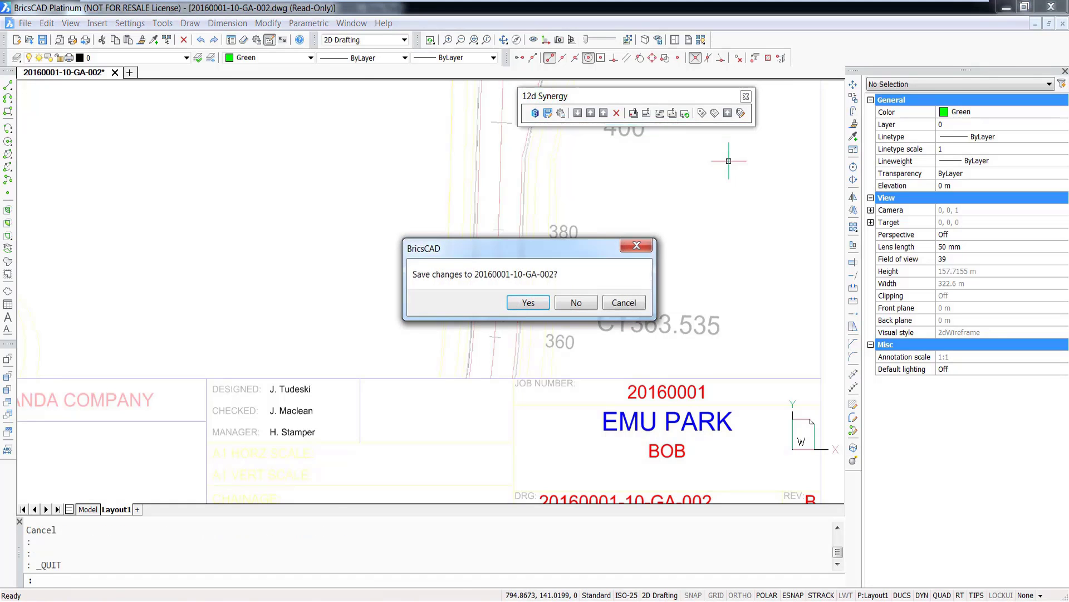
left_click(577, 302)
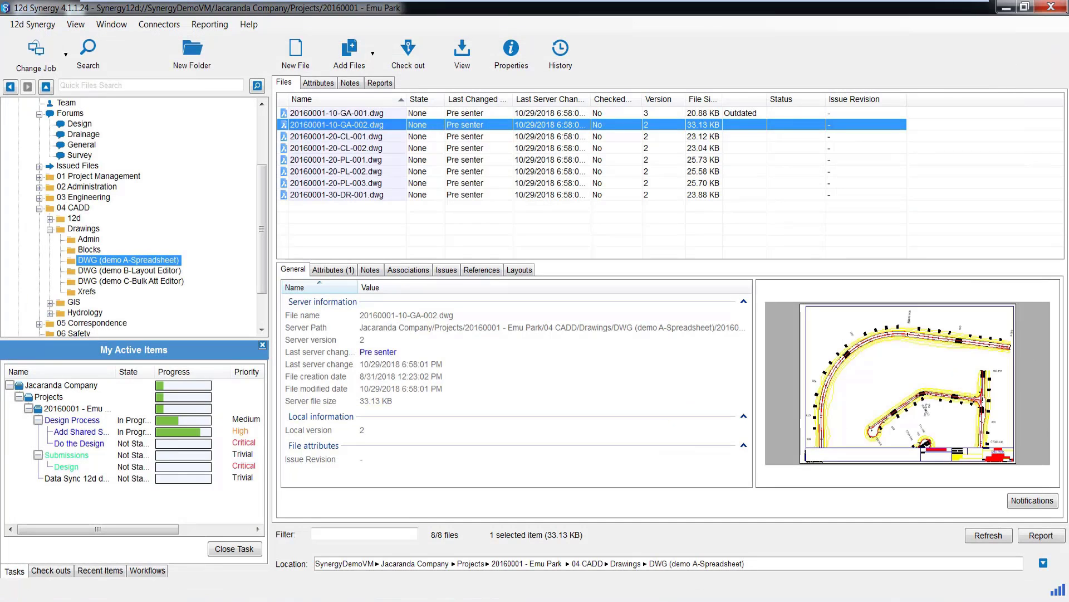
left_click(130, 270)
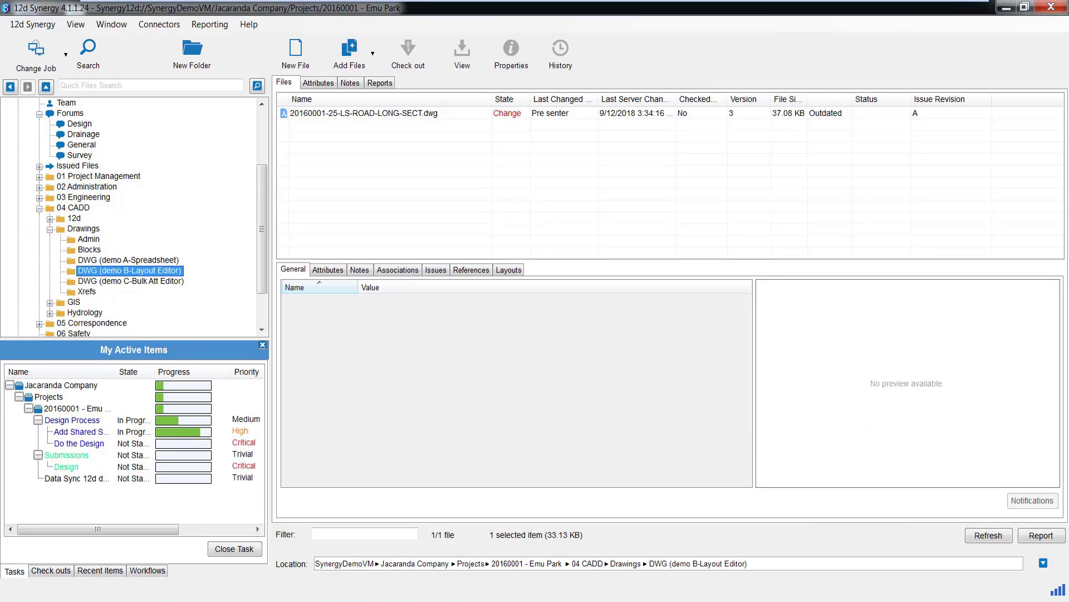
left_click(363, 113)
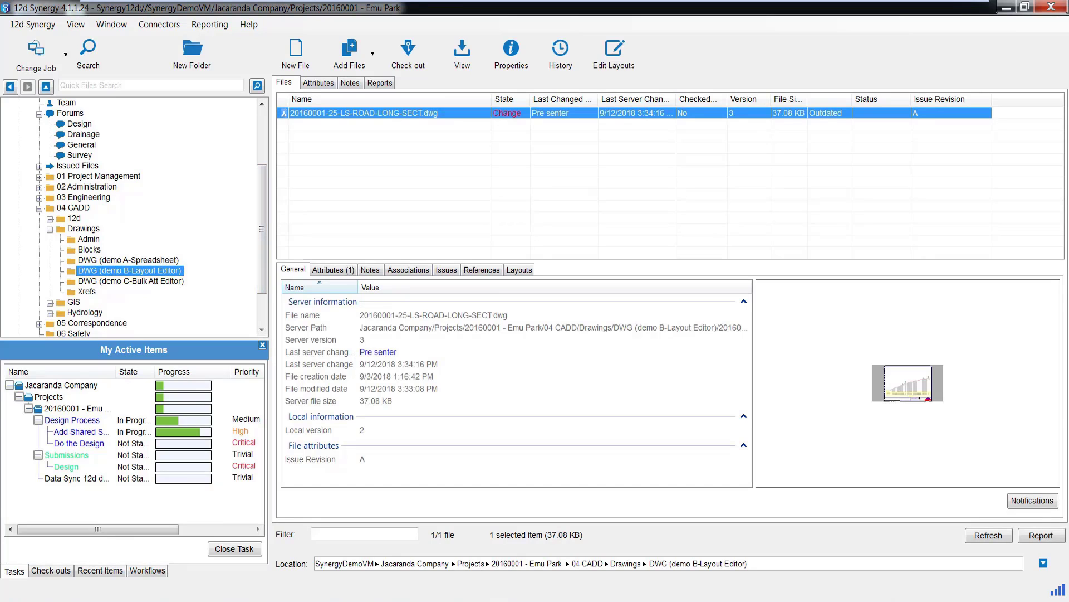
left_click(519, 270)
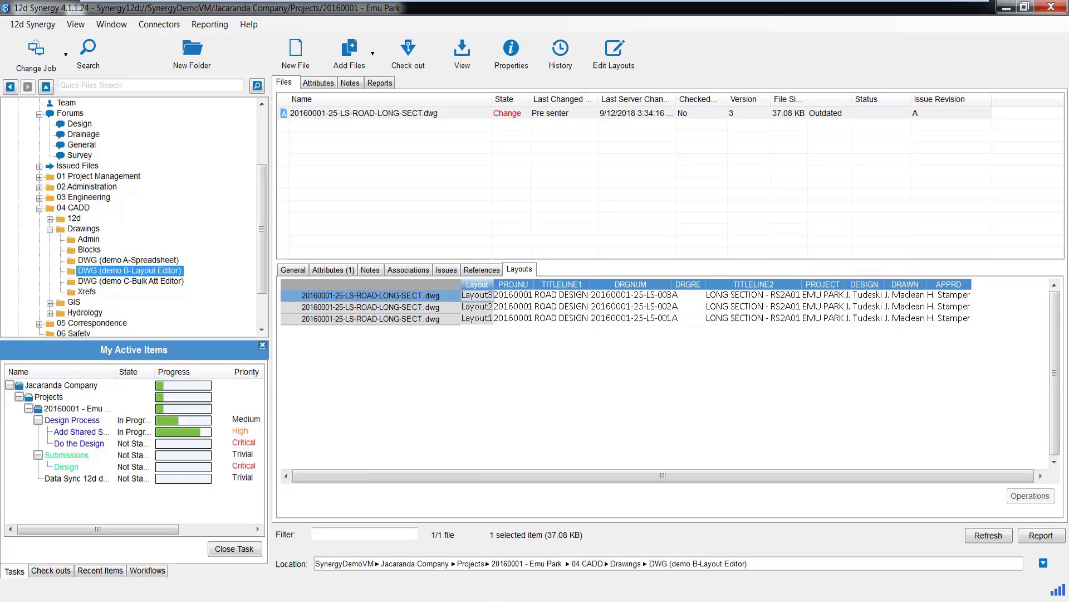
left_click(363, 113)
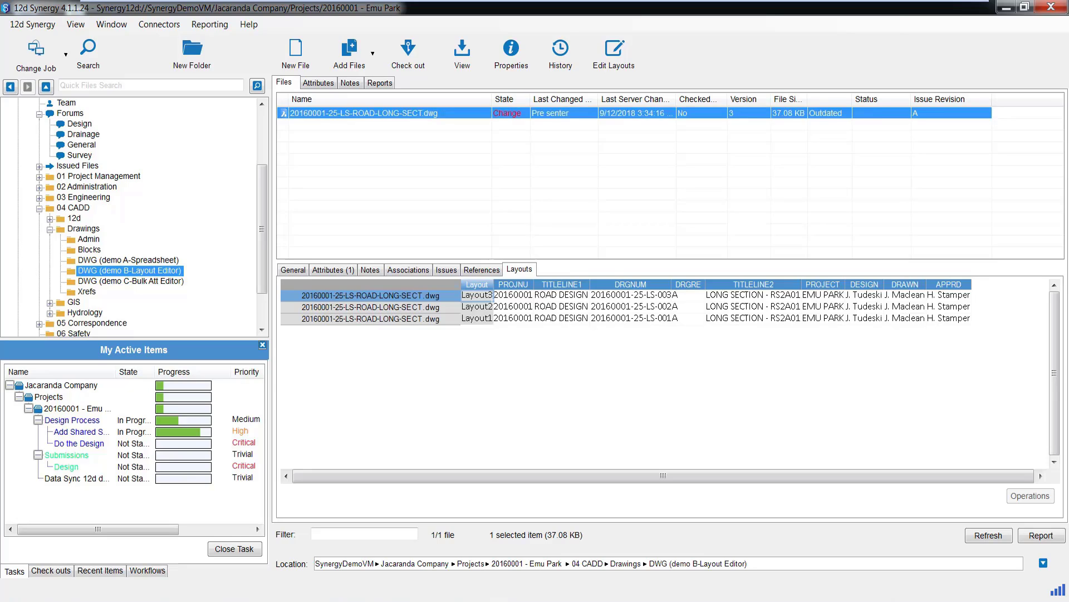
right_click(316, 112)
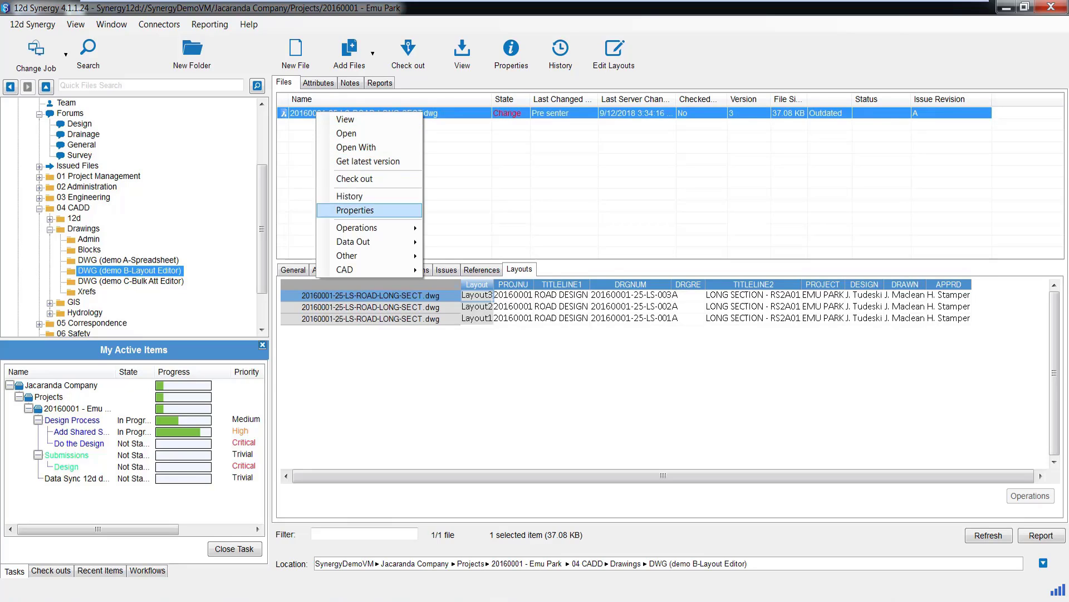
mouse_move(346, 269)
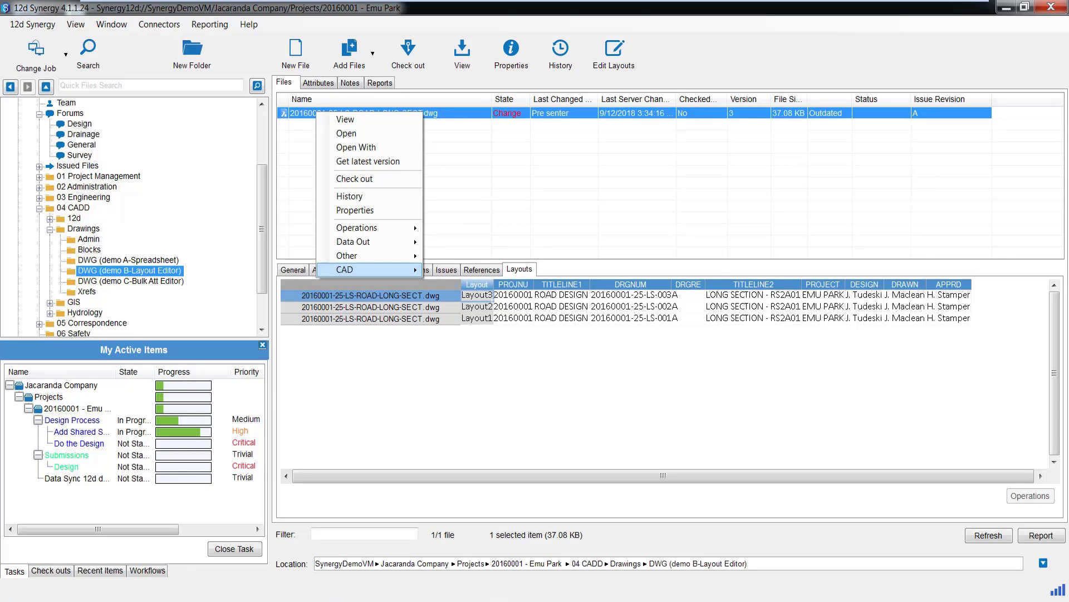
key("Escape")
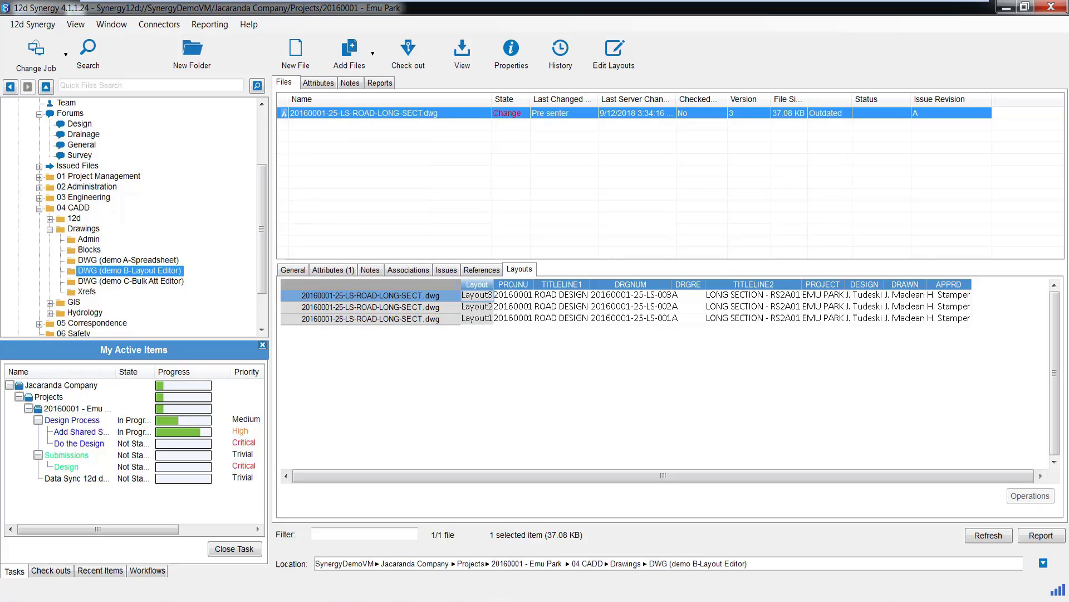
left_click(408, 53)
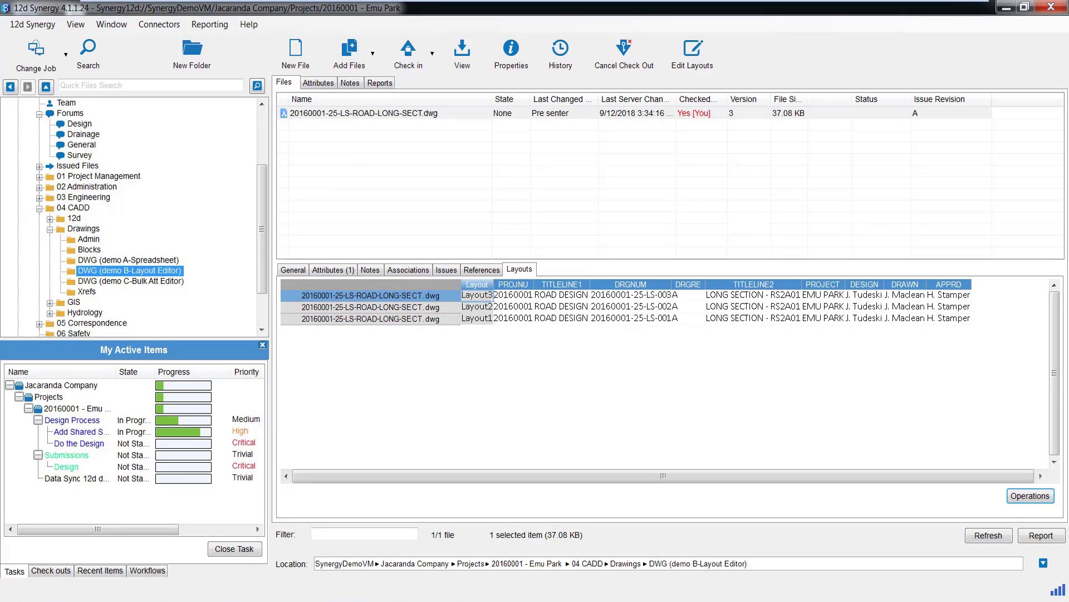
left_click(561, 307)
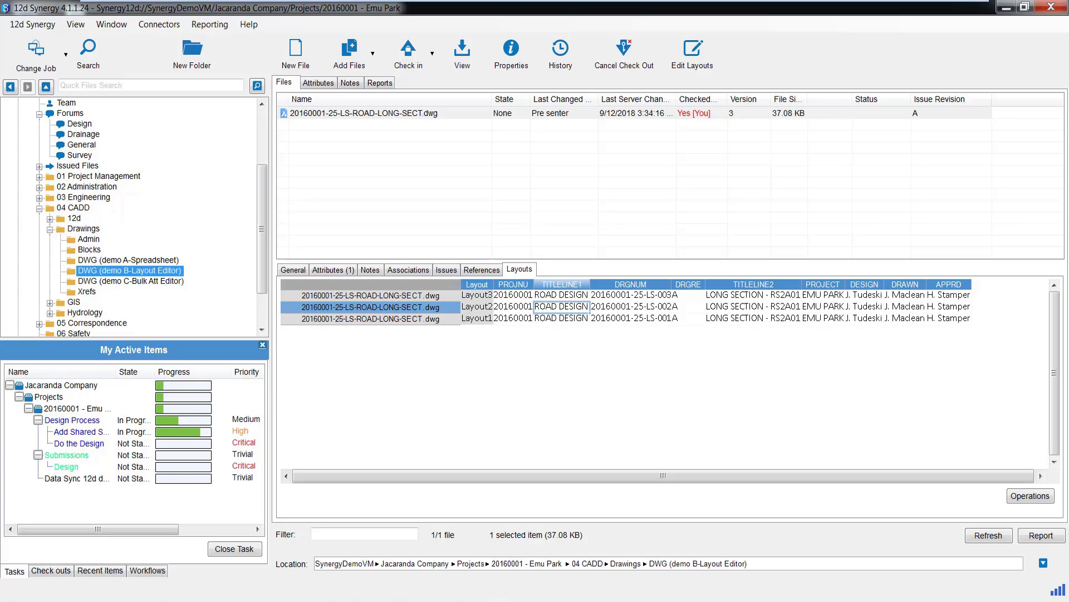
type("FRED")
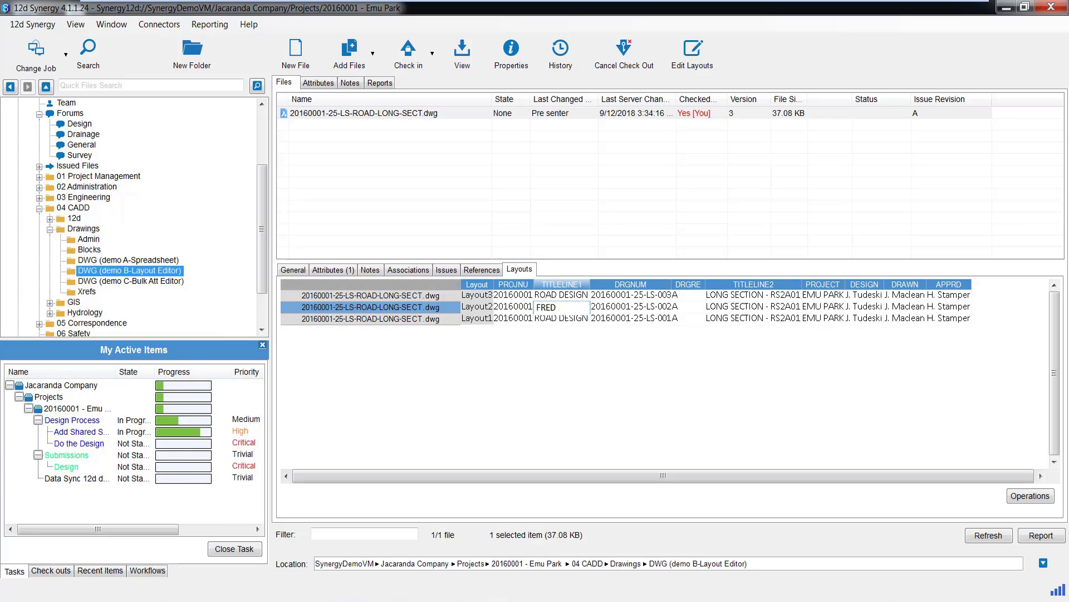
key("Return")
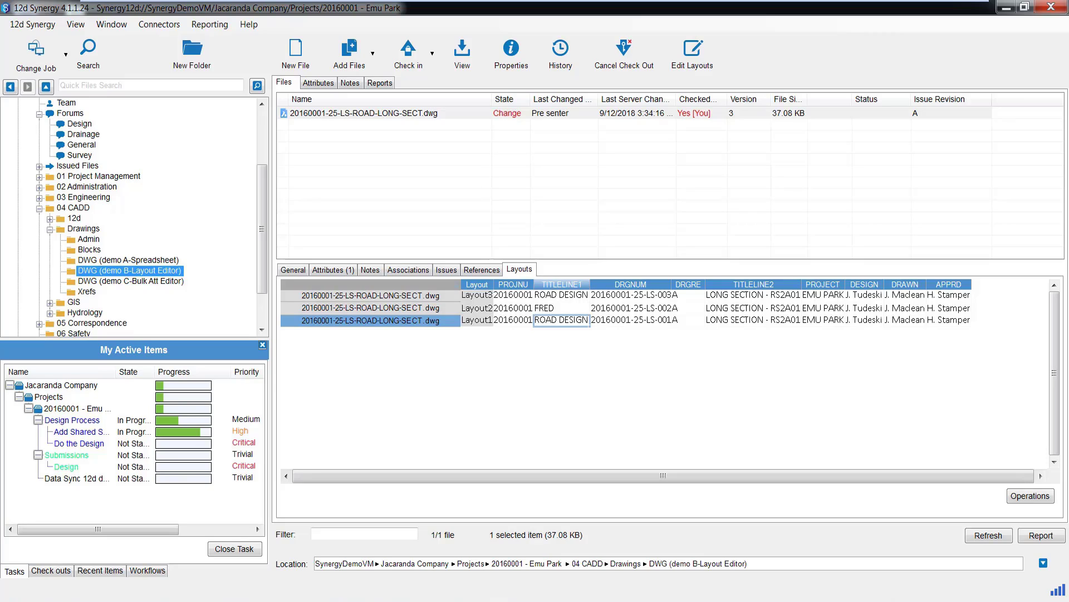
left_click(363, 113)
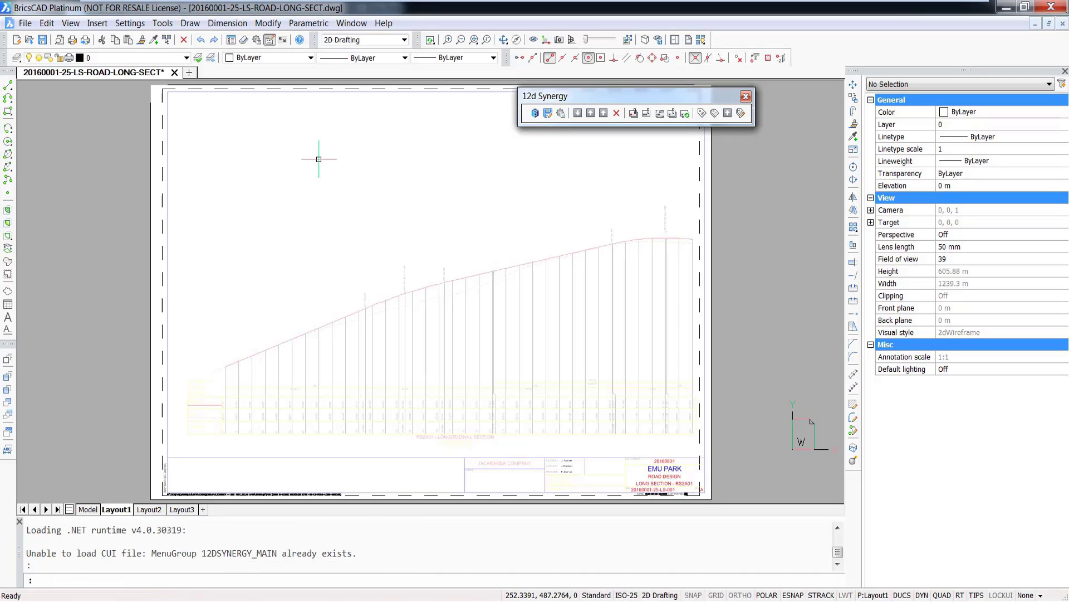
key("ctrl+Page_Down")
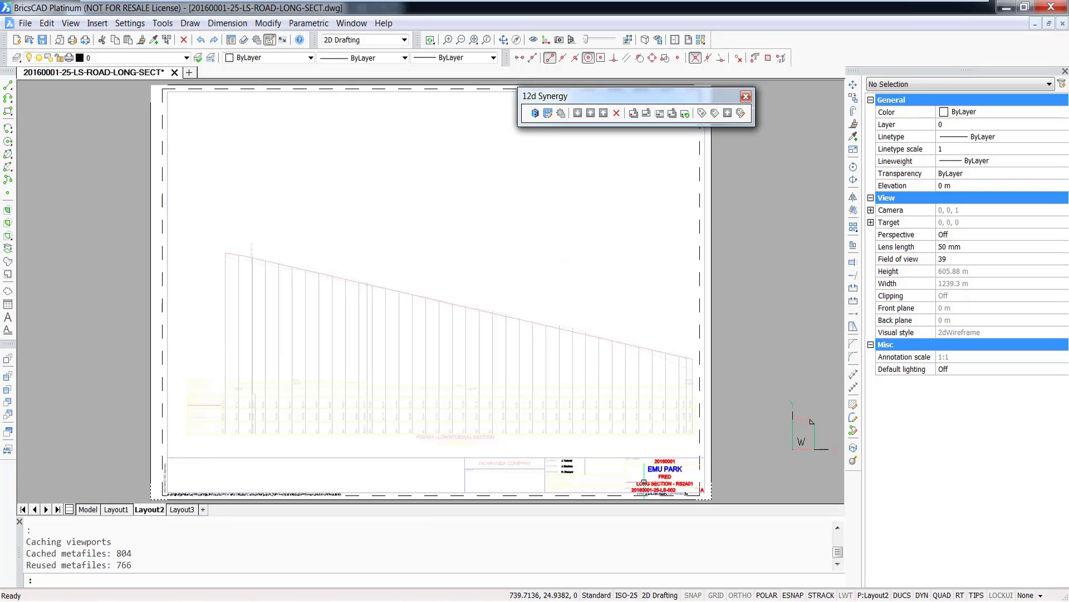
scroll(674, 471, "up", 5)
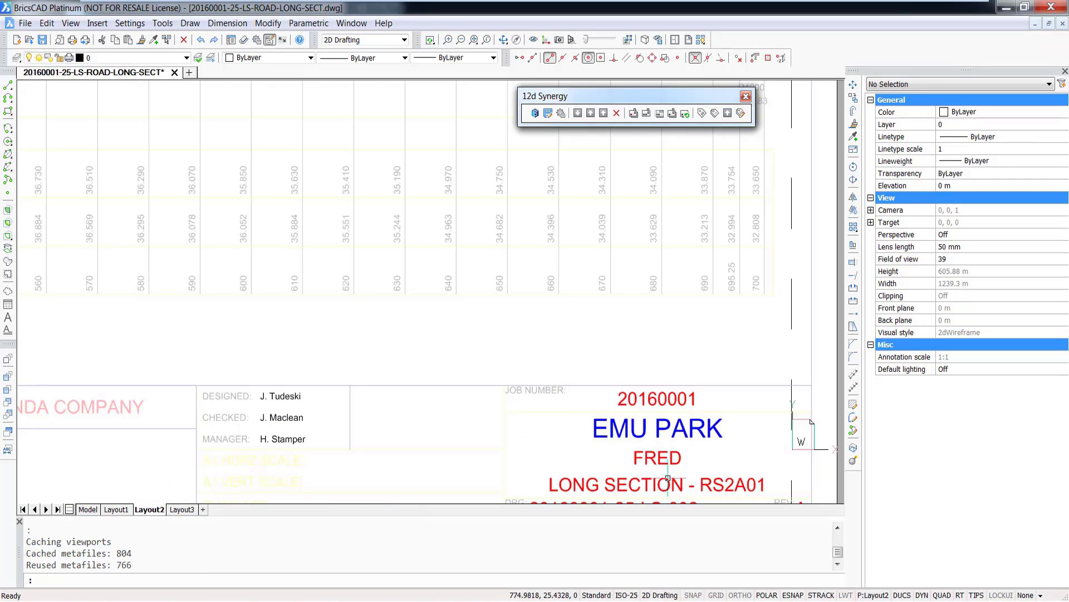
- Set Title Line 1 in the title block of Layout3 to RODGER
mouse_move(663, 457)
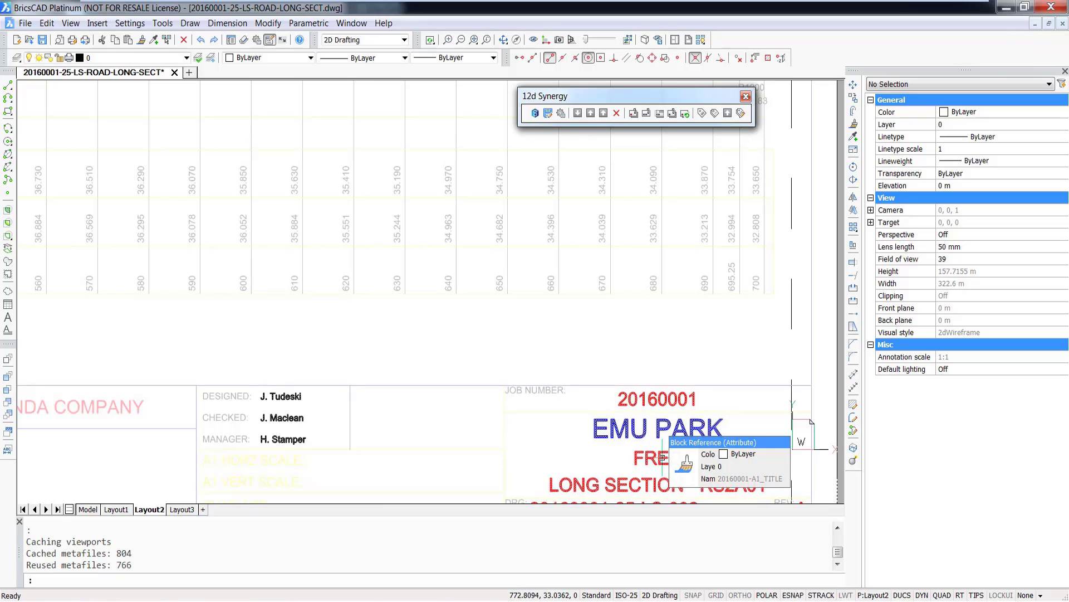
scroll(659, 341, "down", 3)
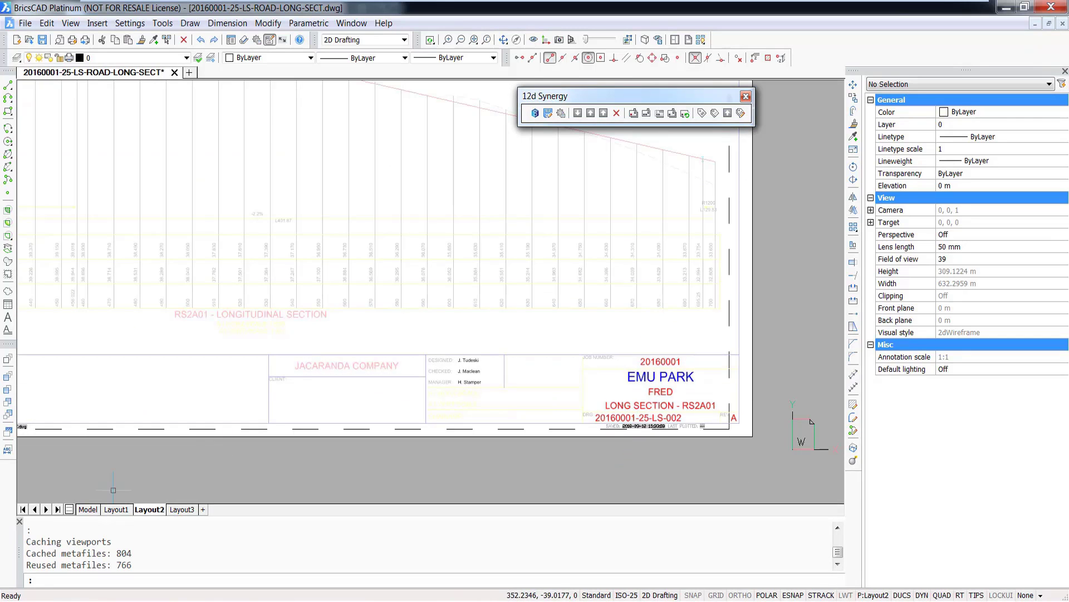
left_click(182, 509)
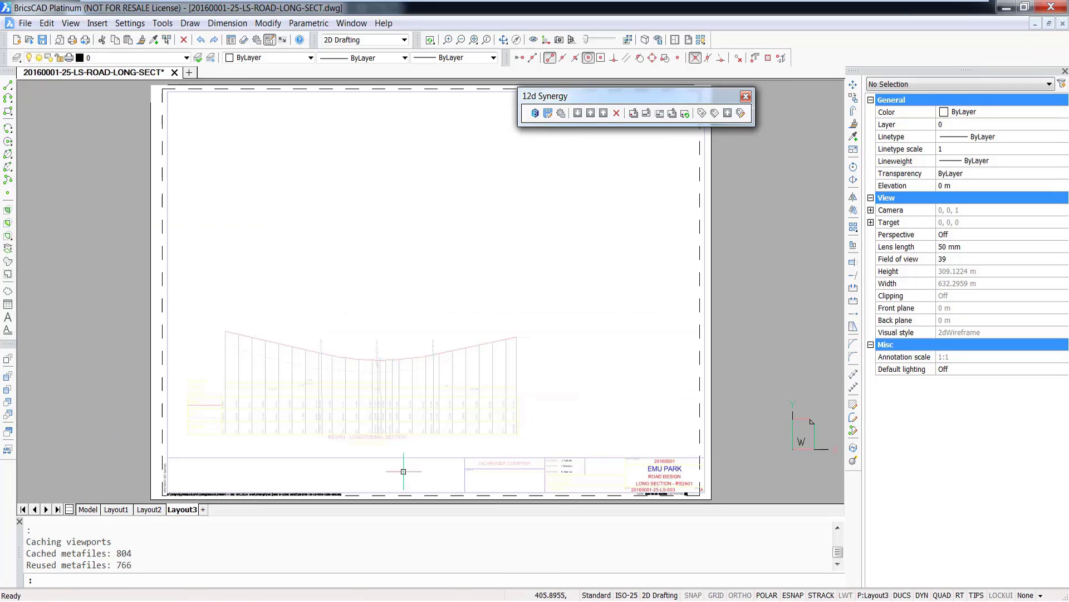
scroll(676, 497, "up", 3)
scroll(676, 504, "up", 1)
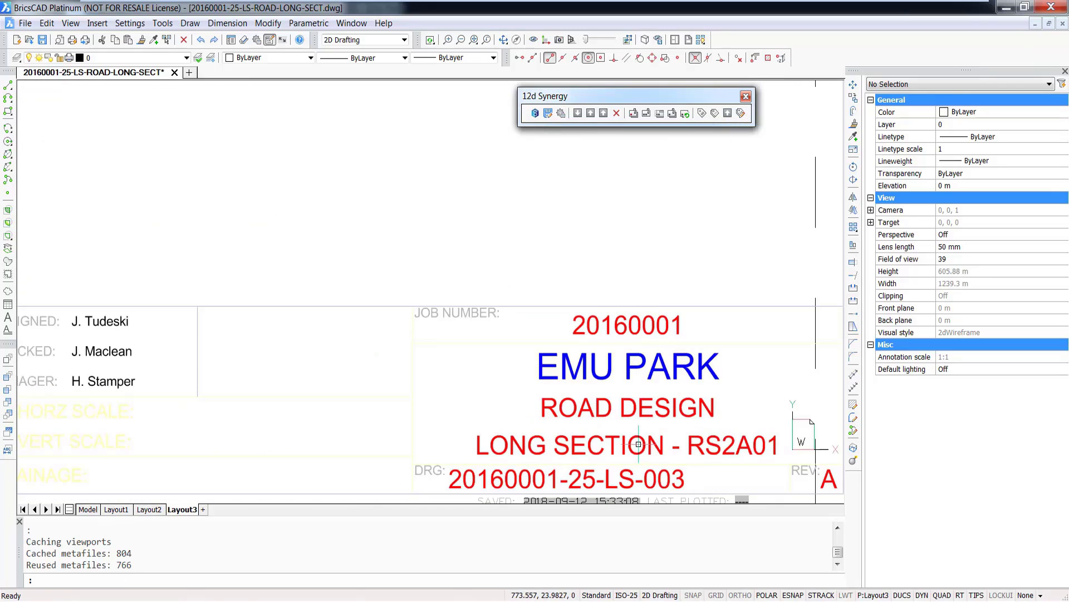
double_click(635, 409)
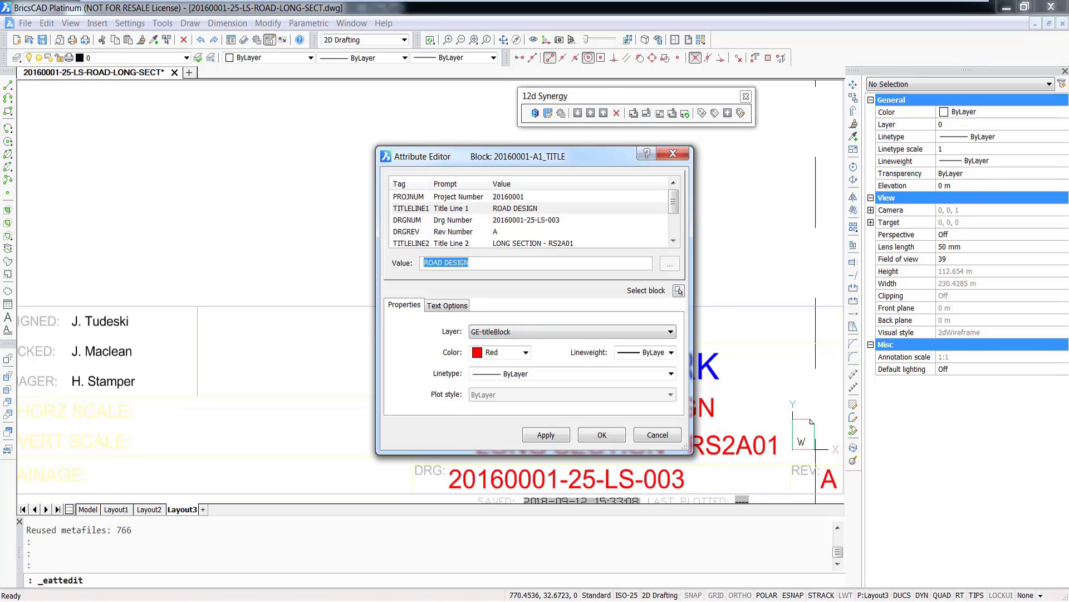
type("RODGER")
key("Return")
scroll(651, 334, "down", 1)
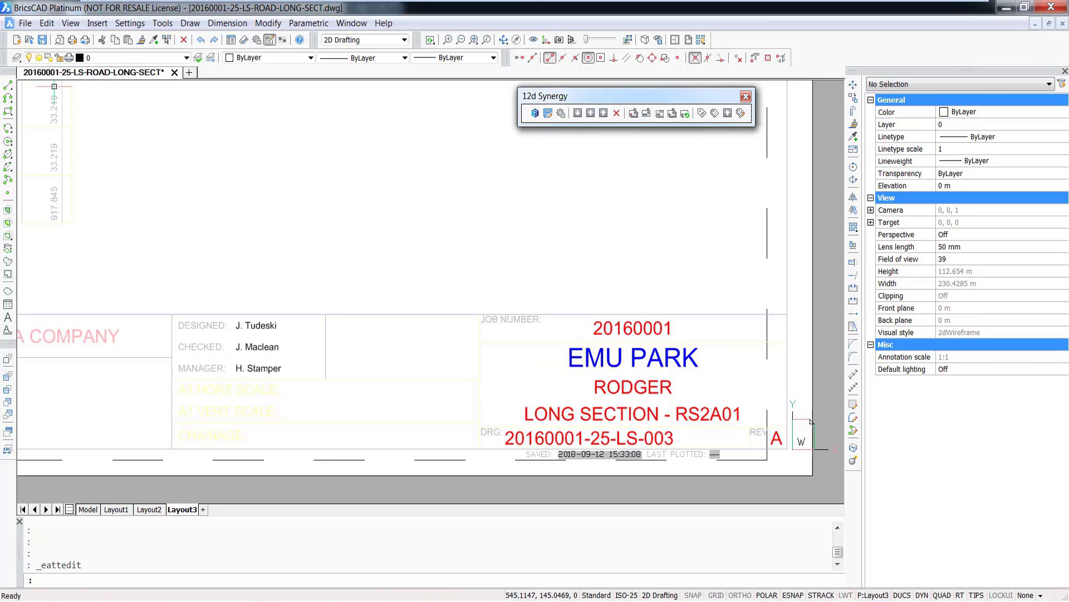
- Save the drawing and push its block attributes to 12d Synergy
left_click(42, 40)
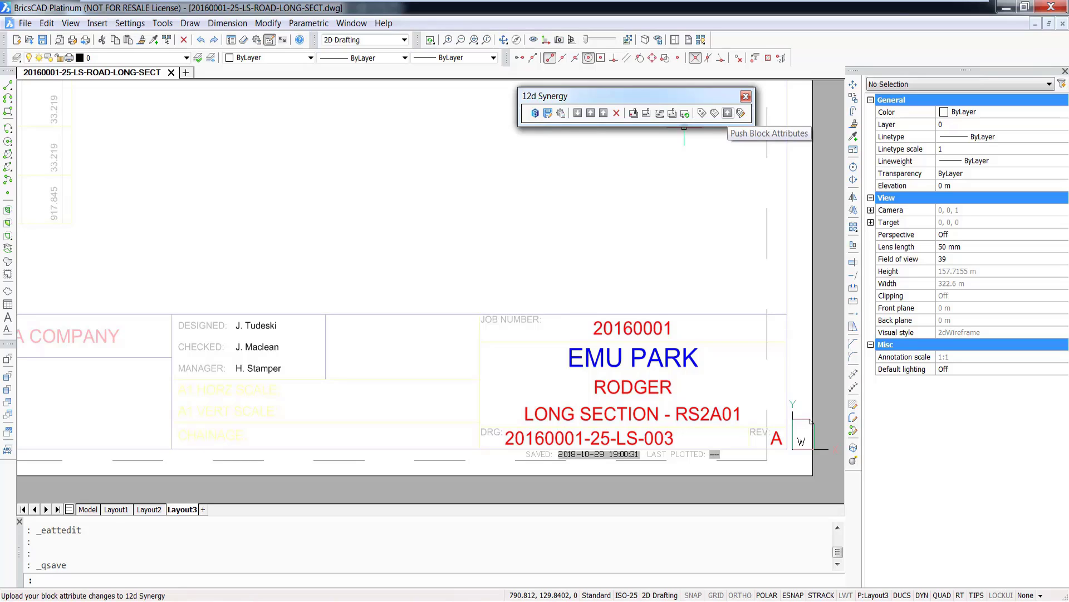
left_click(728, 113)
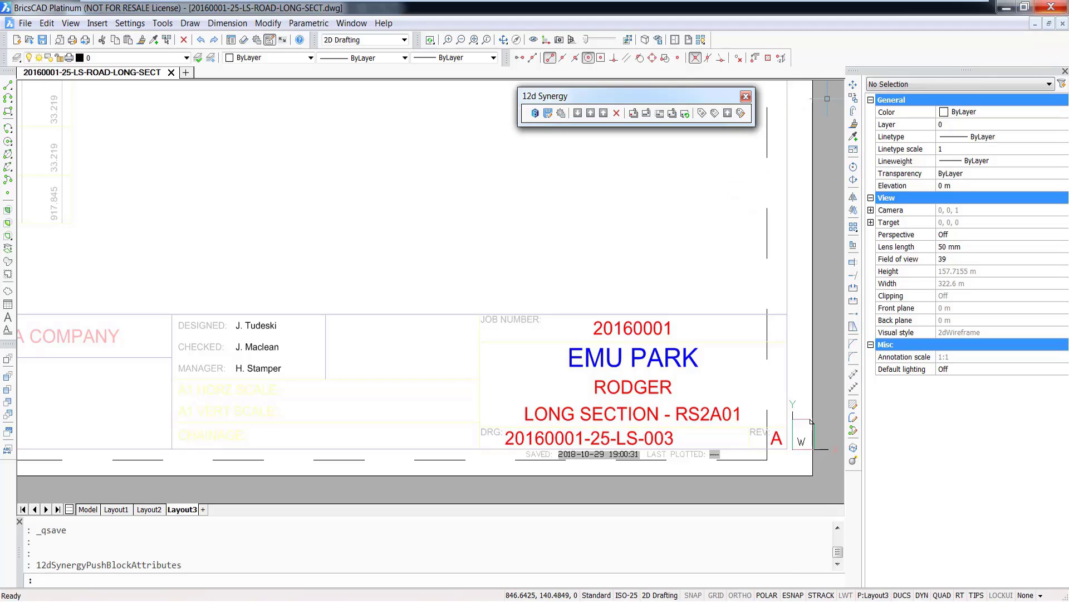
- Close BricsCAD, check in the drawing with a predefined change description, and examine TITLELINE1 of its Layout3 in 12d Synergy
left_click(1051, 6)
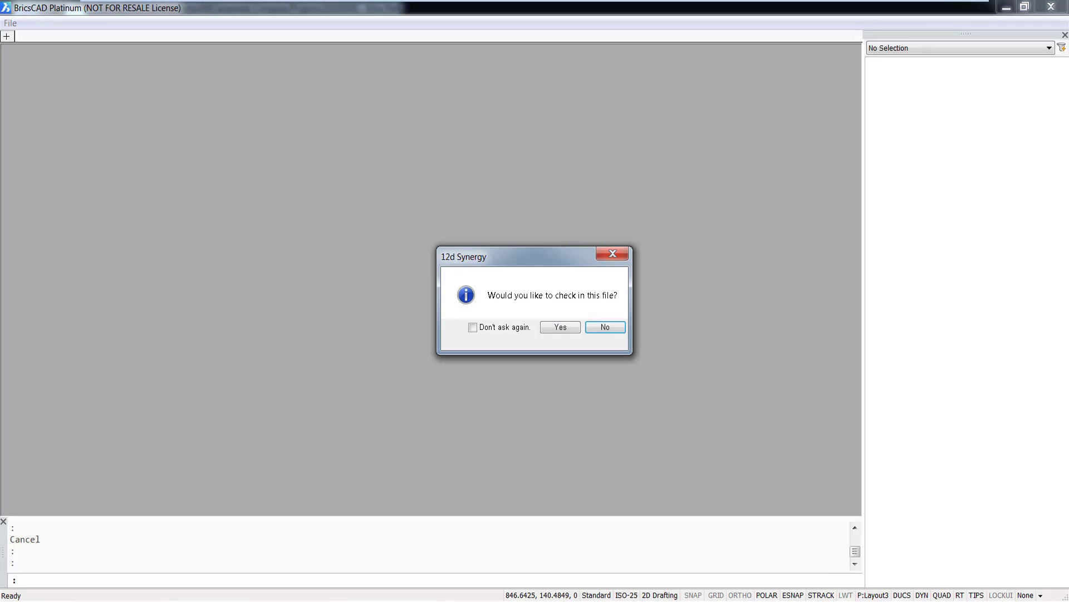
key("Return")
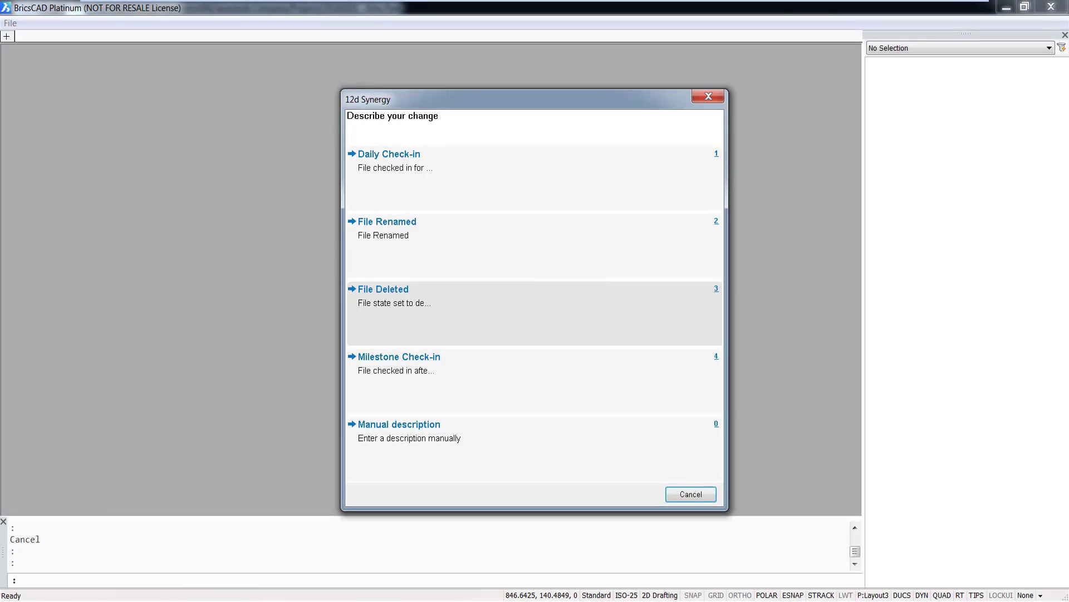
key("Up")
key("Up")
key("Return")
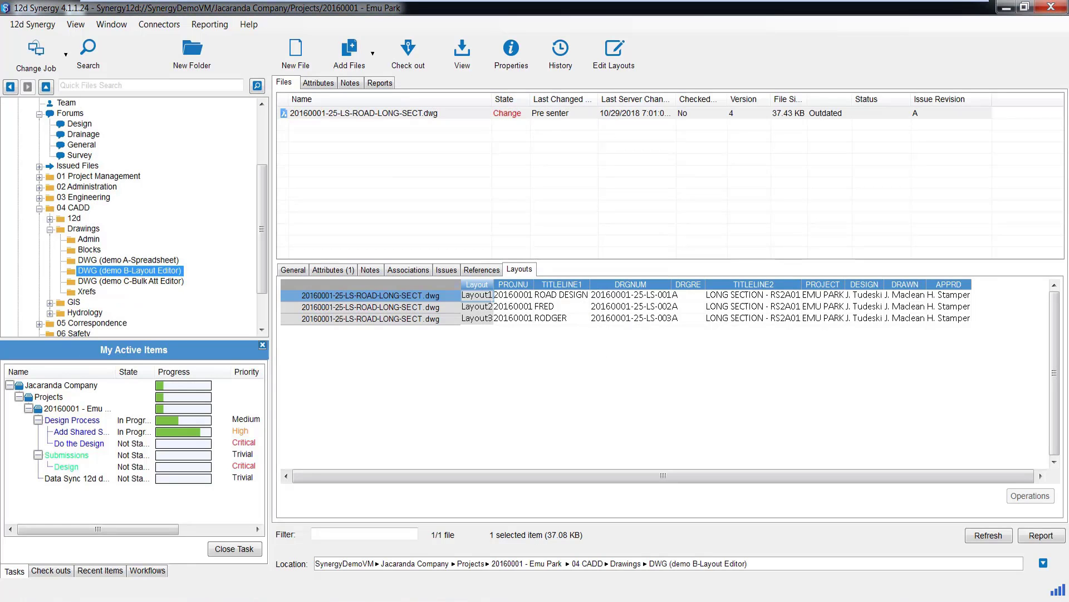
left_click(561, 318)
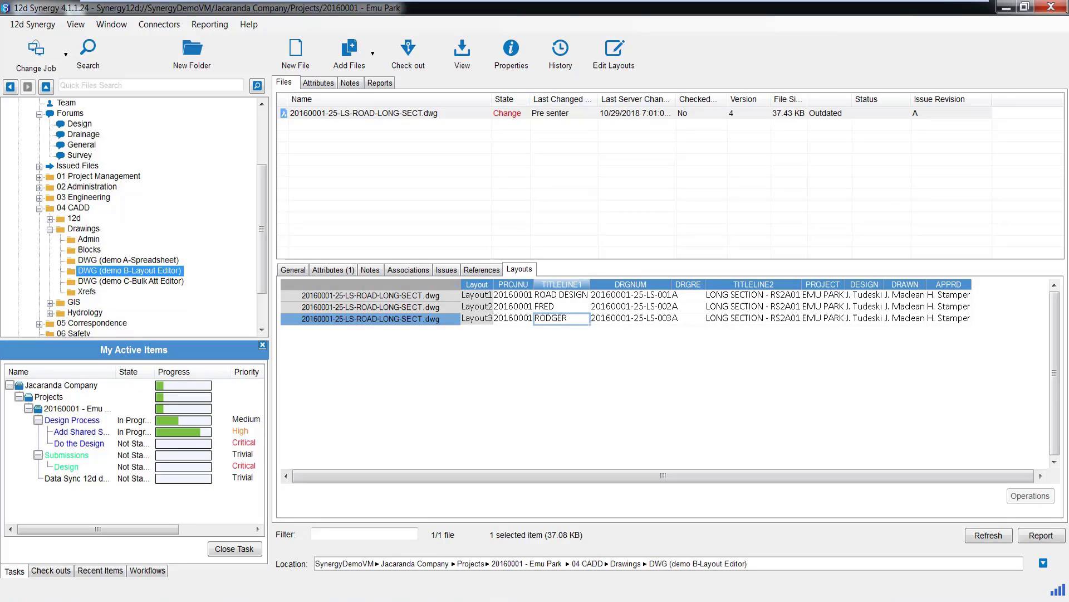
- Import the CAD layouts of both cross-section drawings in the DWG (demo C-Bulk Att Editor) folder
left_click(130, 281)
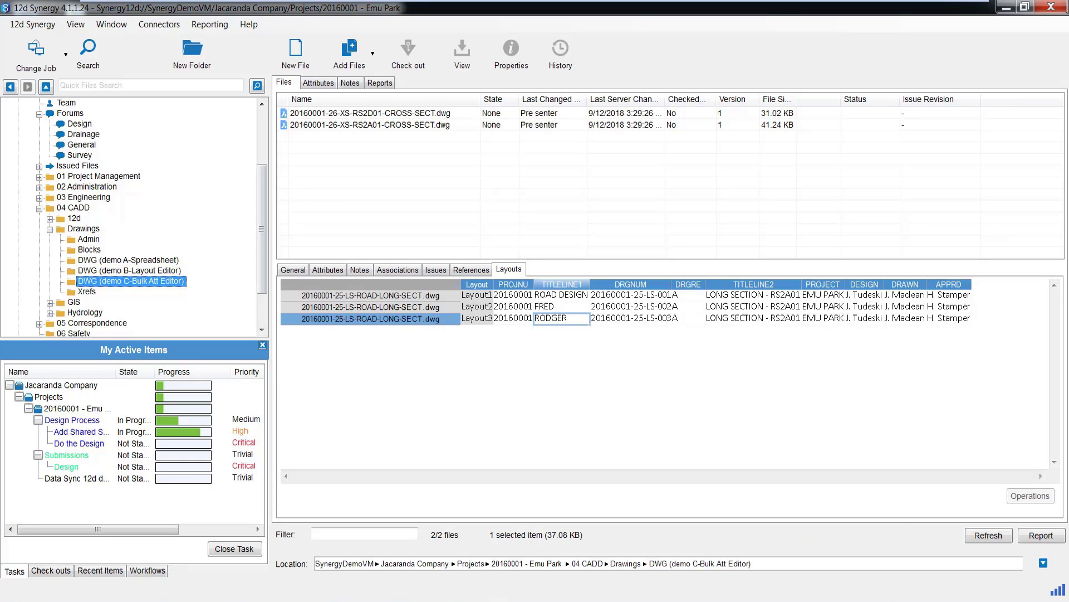
left_click(370, 113)
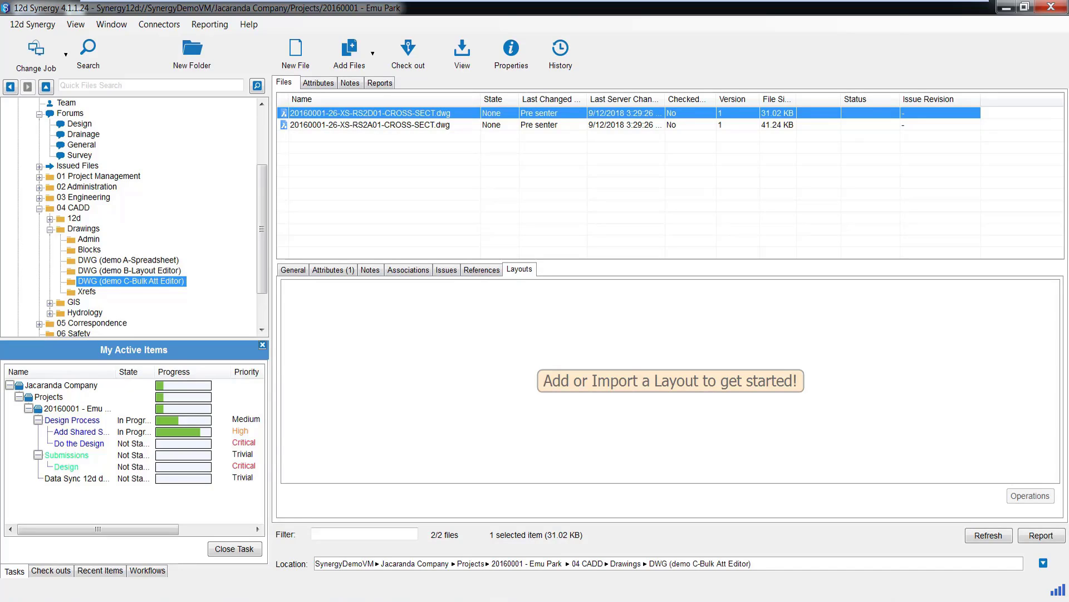
key("shift+Down")
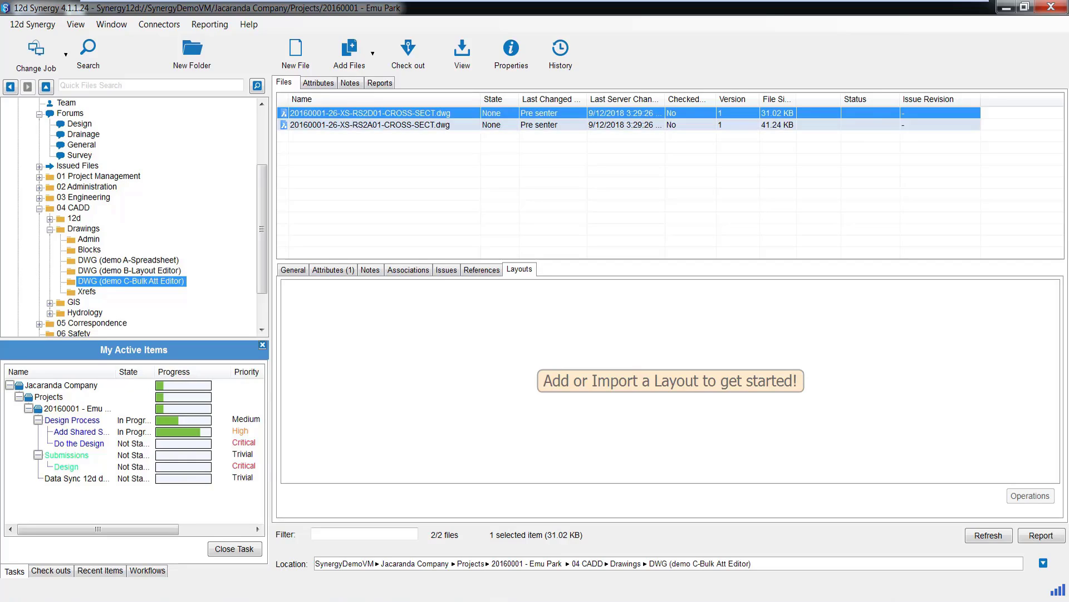
key("shift+F10")
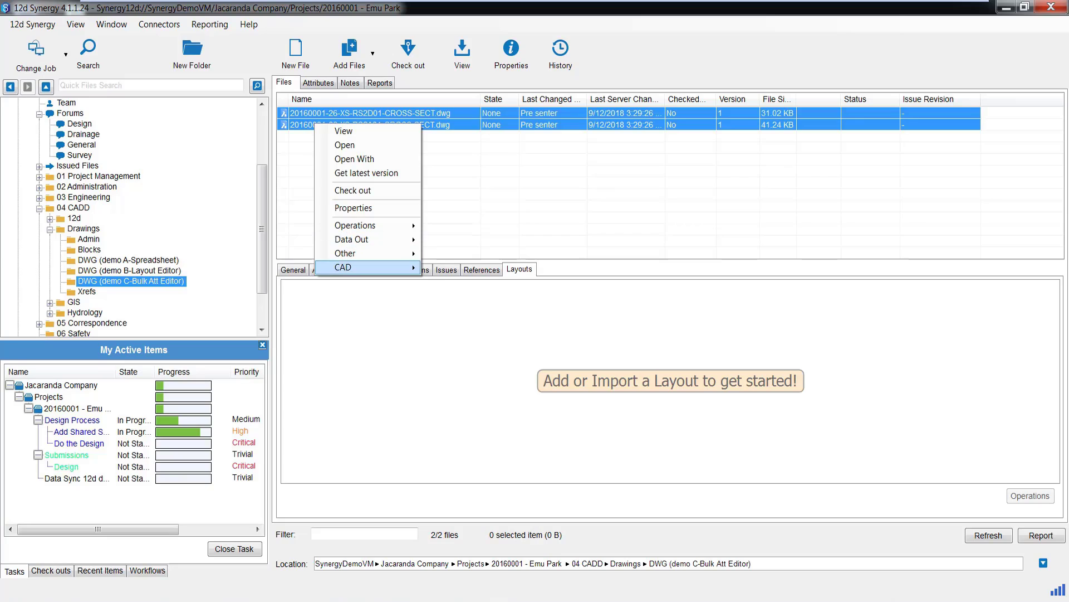
mouse_move(357, 268)
key("Right")
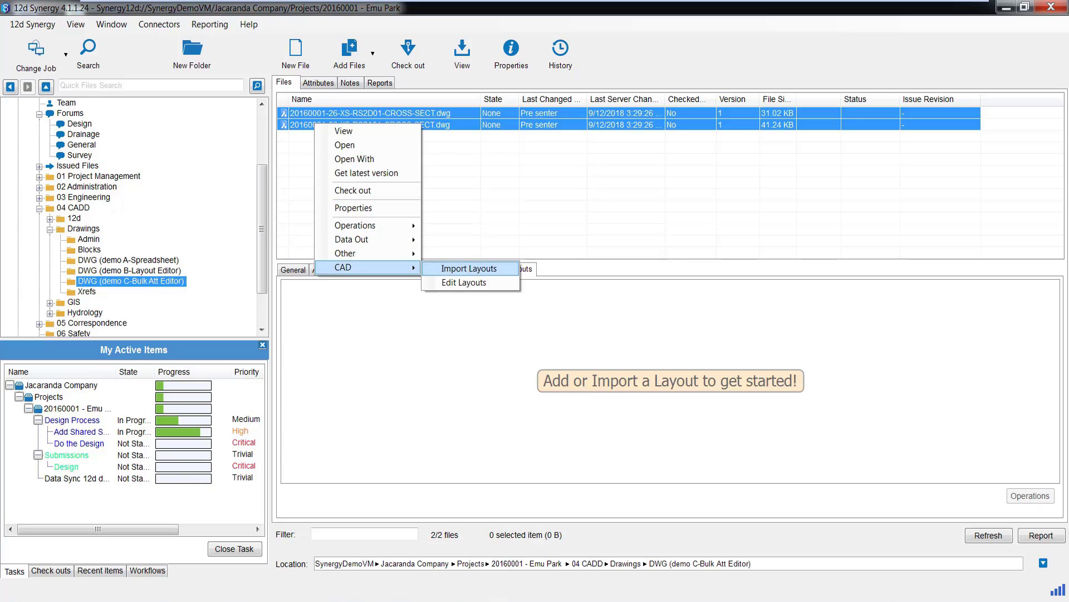
key("Return")
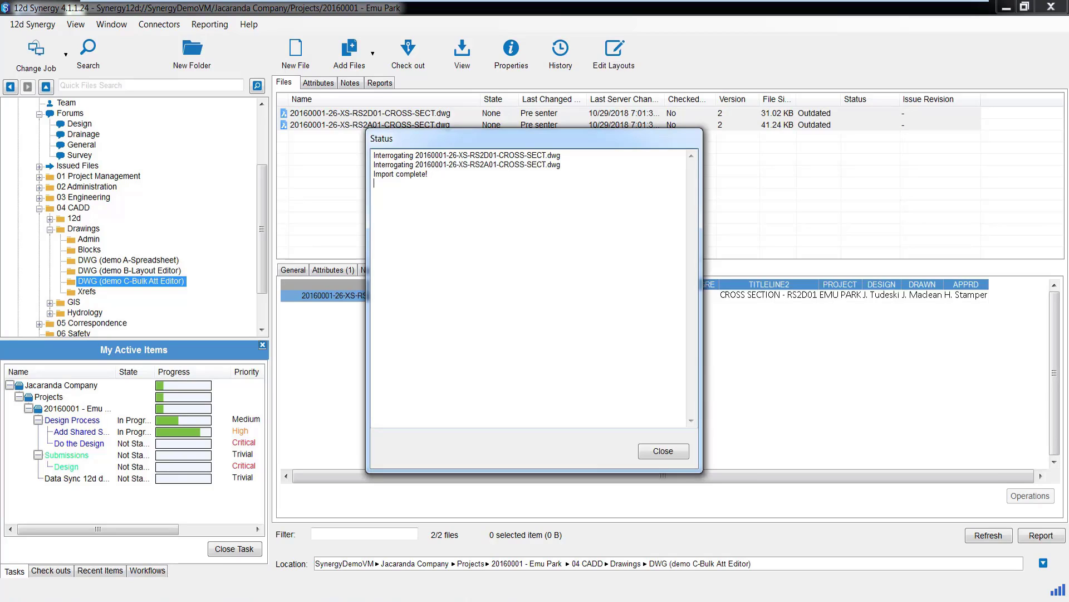
key("Return")
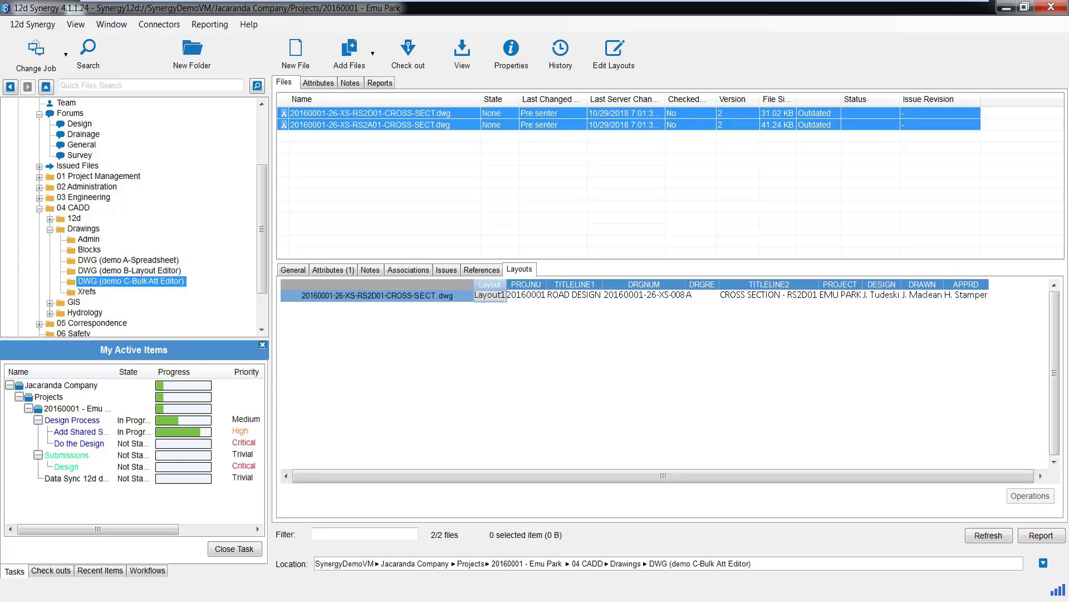
- Check out both cross-section drawings and open them in the Bulk File Attribute Editor
left_click_drag(404, 161, 356, 117)
left_click(409, 53)
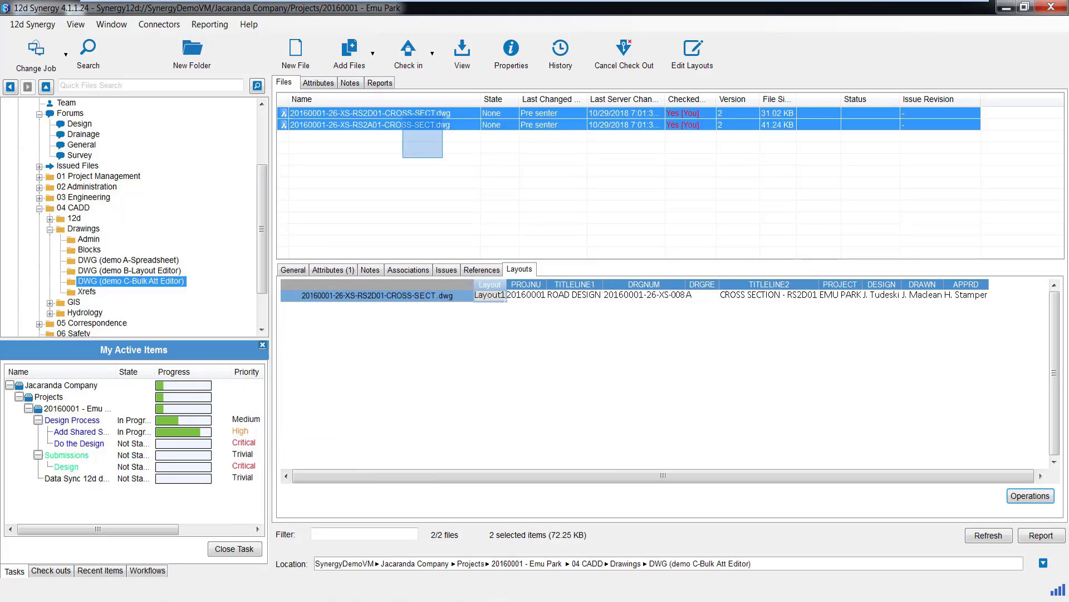
right_click(396, 113)
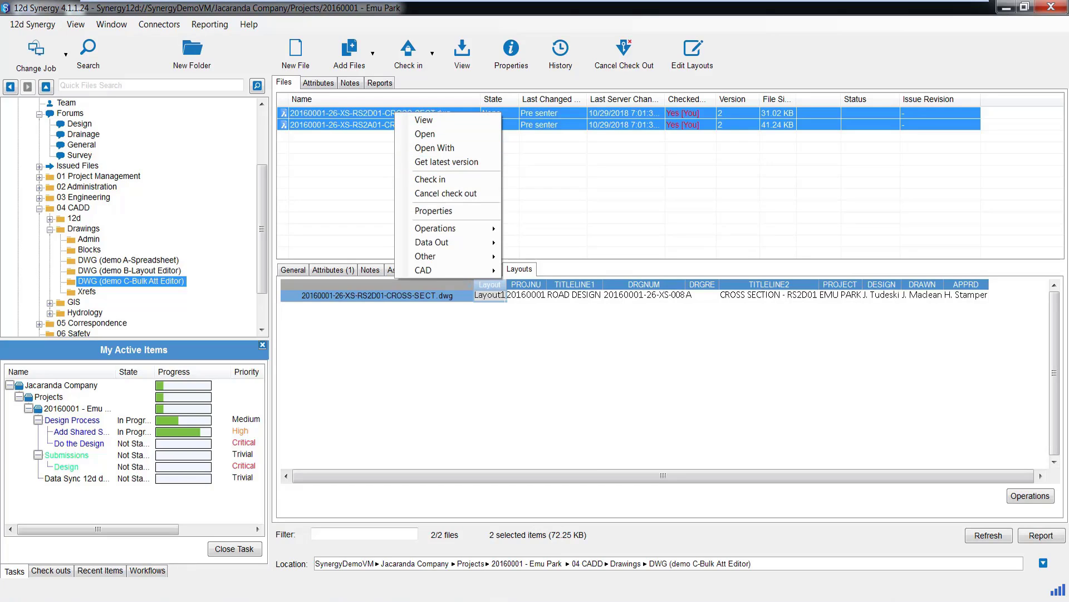
mouse_move(435, 228)
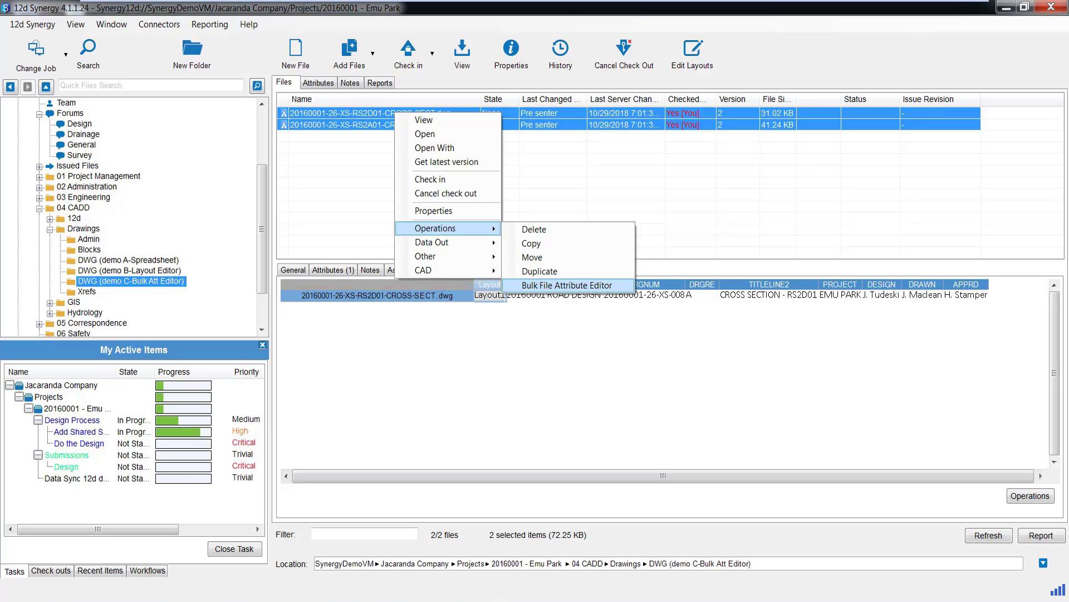
left_click(566, 285)
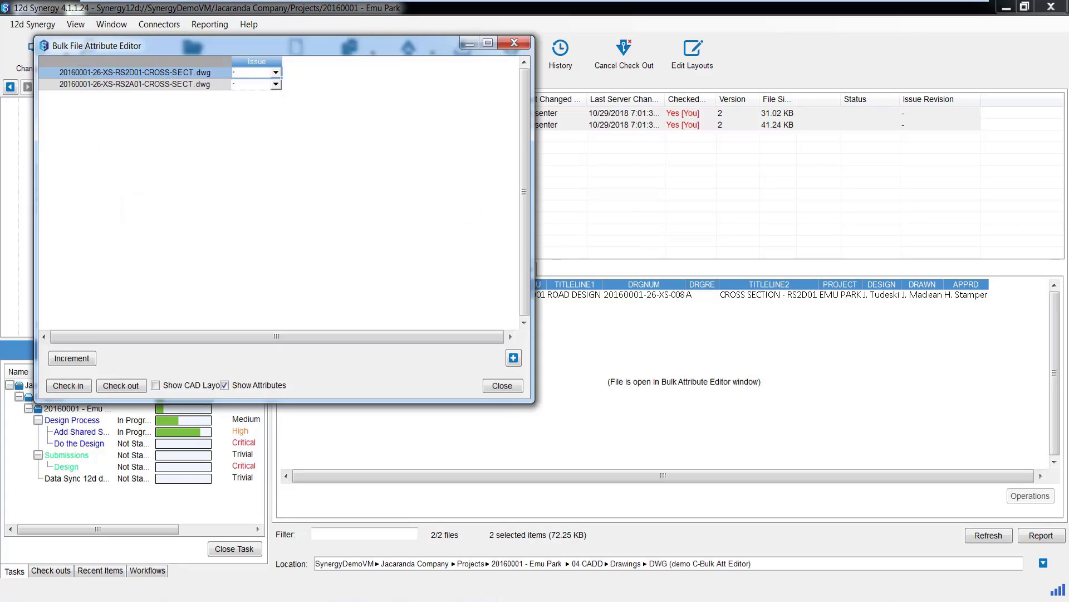
- Show the CAD layouts in the Bulk File Attribute Editor and widen its window to fit all attribute columns
left_click_drag(354, 48, 566, 95)
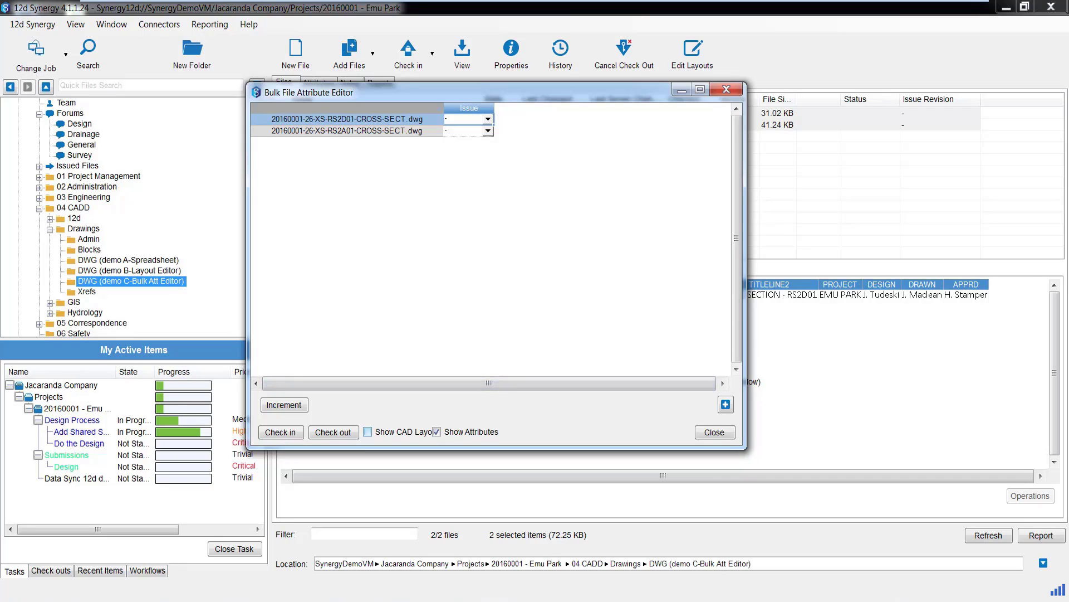
left_click(368, 431)
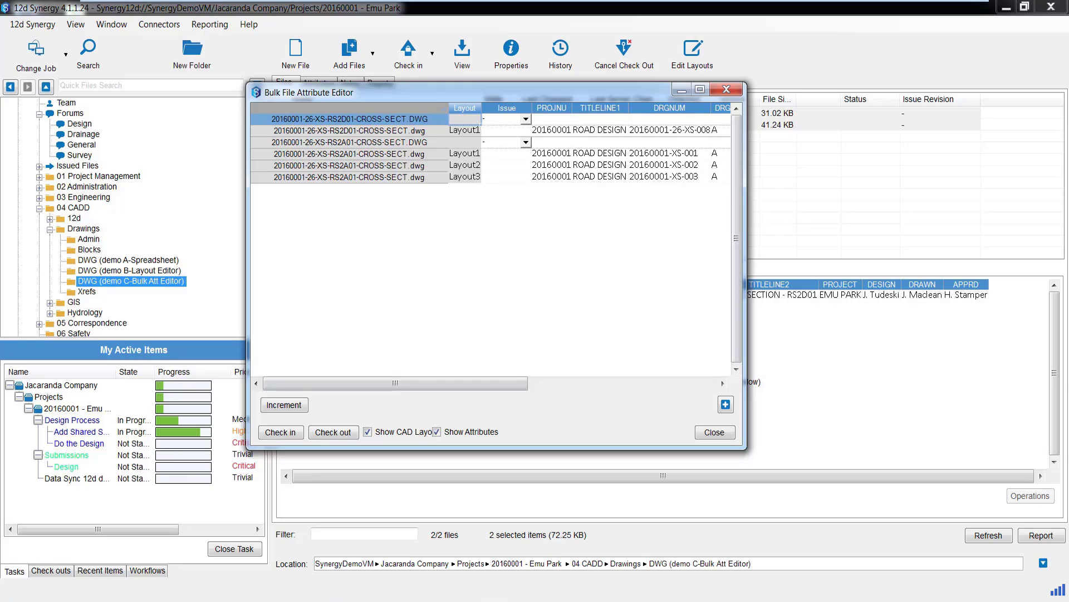
left_click_drag(746, 227, 1043, 300)
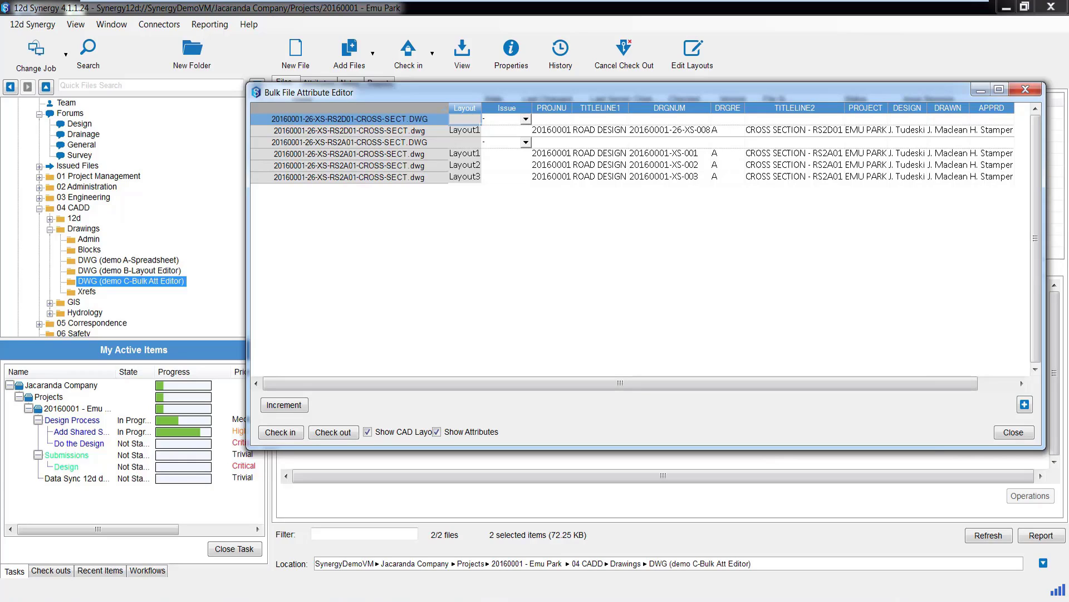
left_click(600, 154)
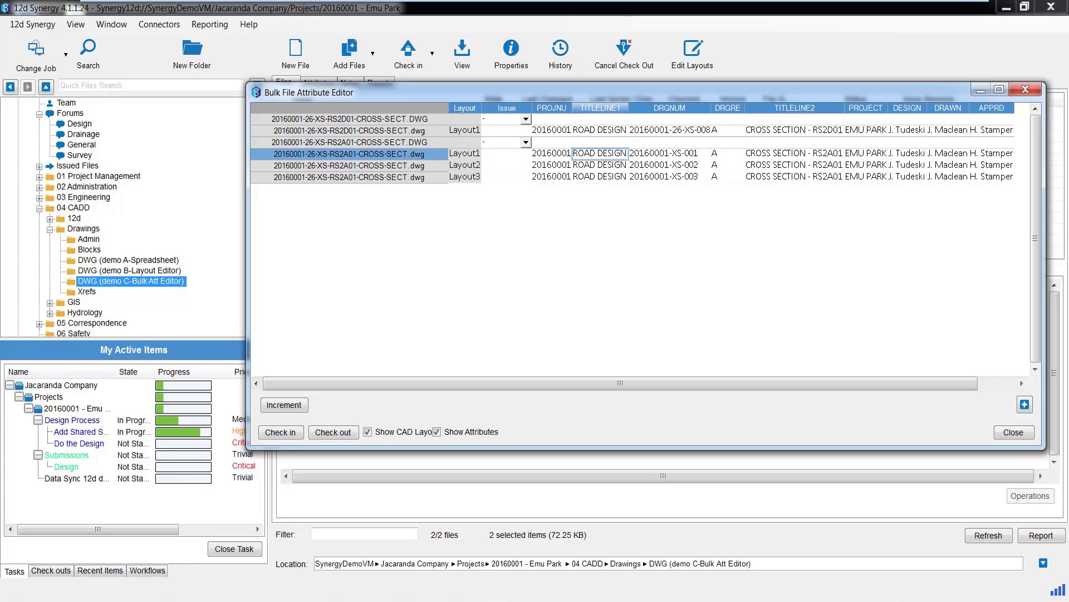
type("HARRY")
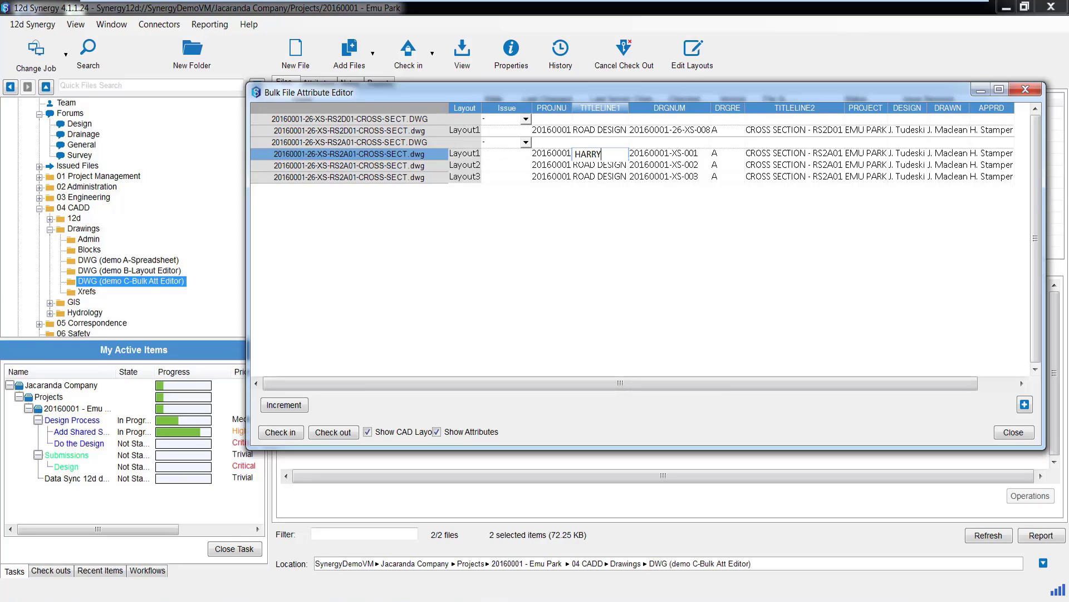
left_click(600, 177)
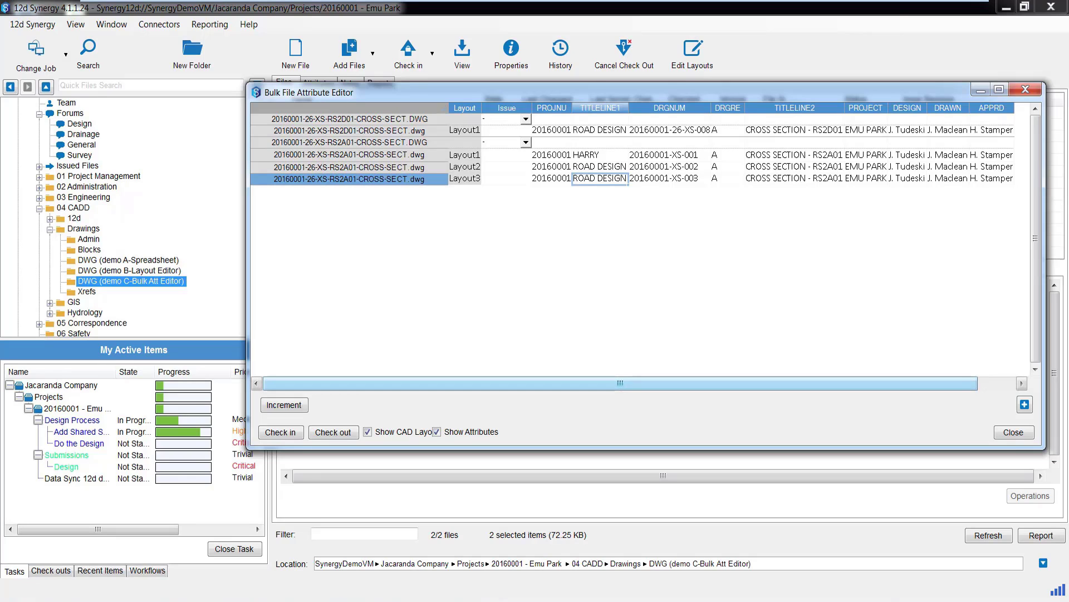
left_click(1014, 433)
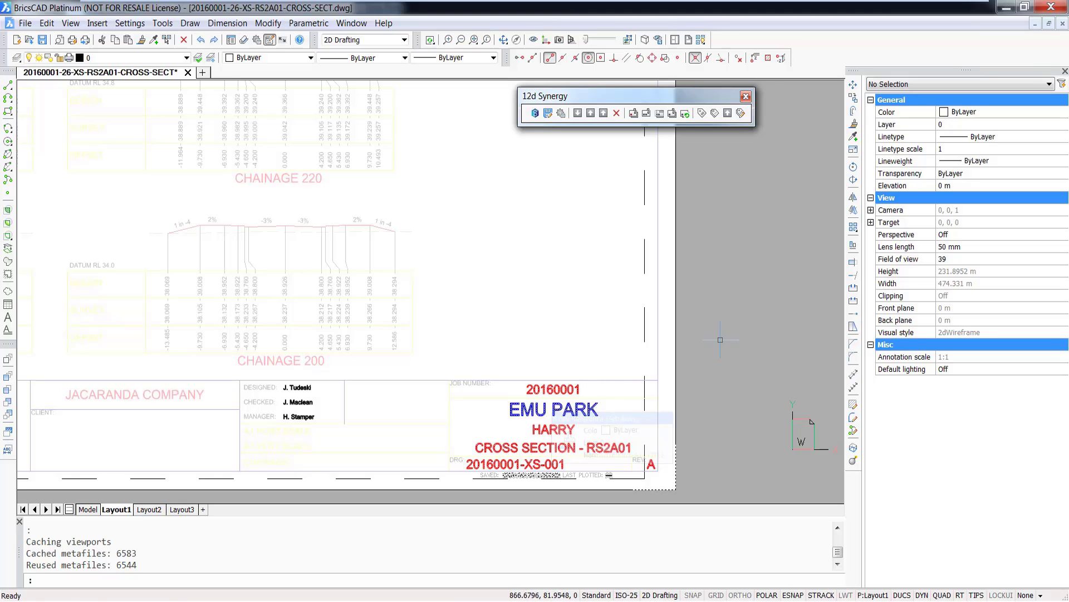
scroll(813, 341, "down", 4)
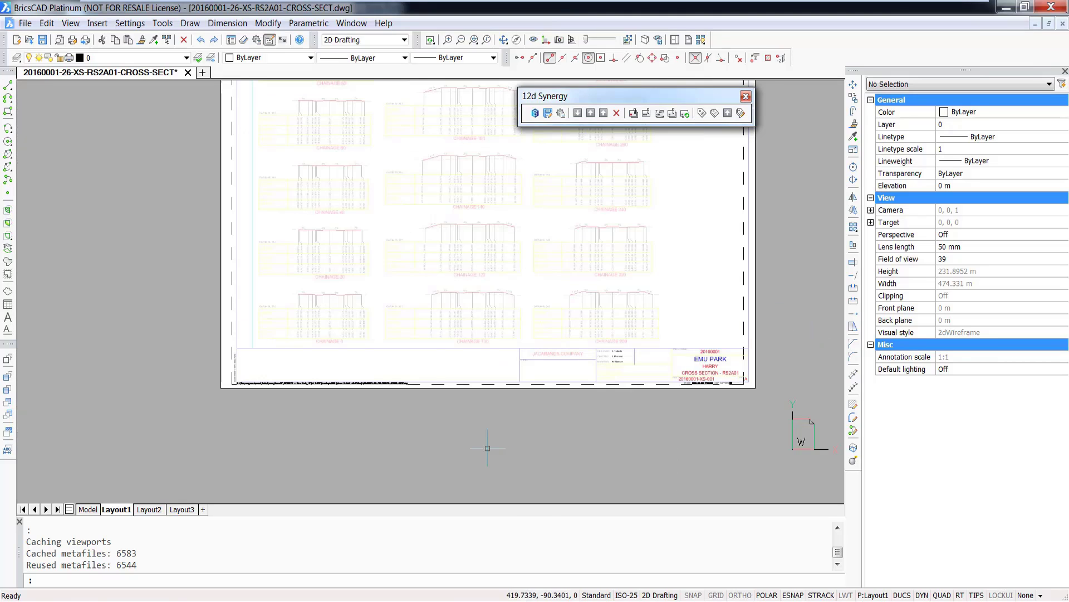
scroll(484, 450, "down", 1)
scroll(499, 361, "up", 1)
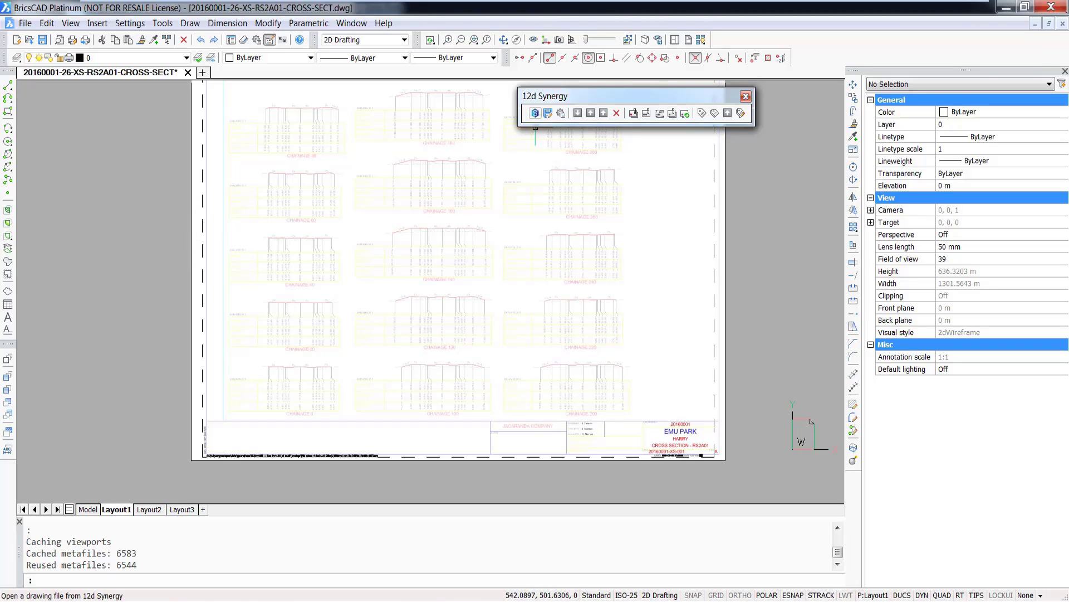
left_click(535, 113)
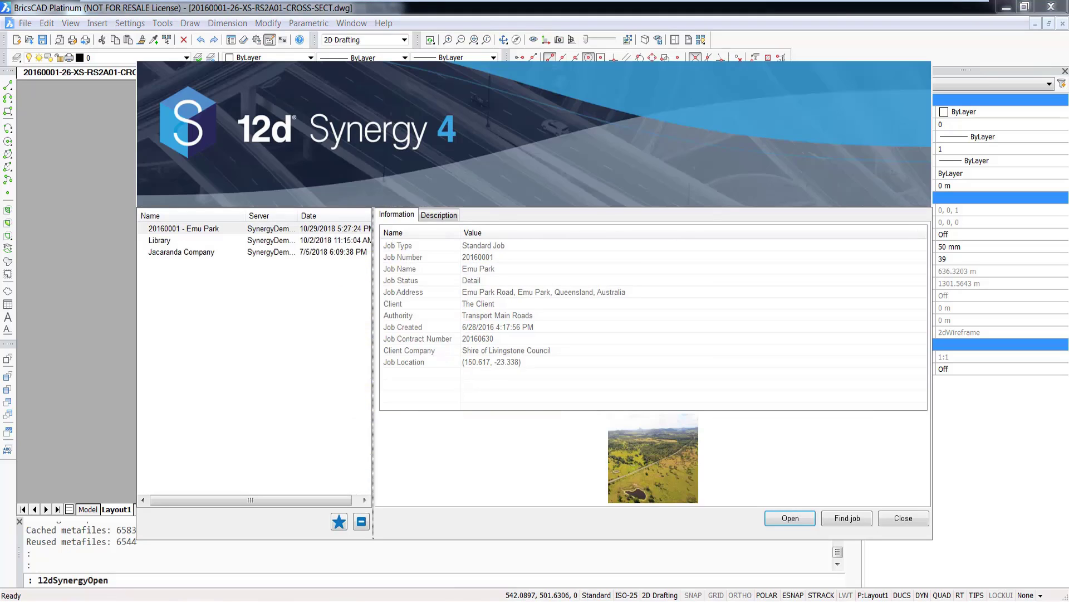
left_click(183, 229)
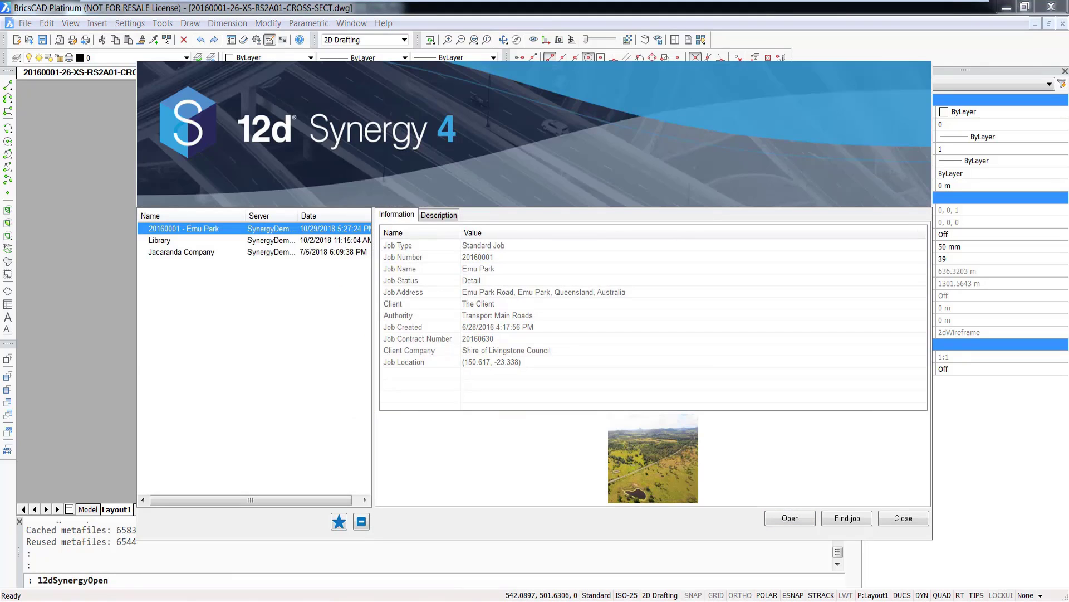
left_click(790, 518)
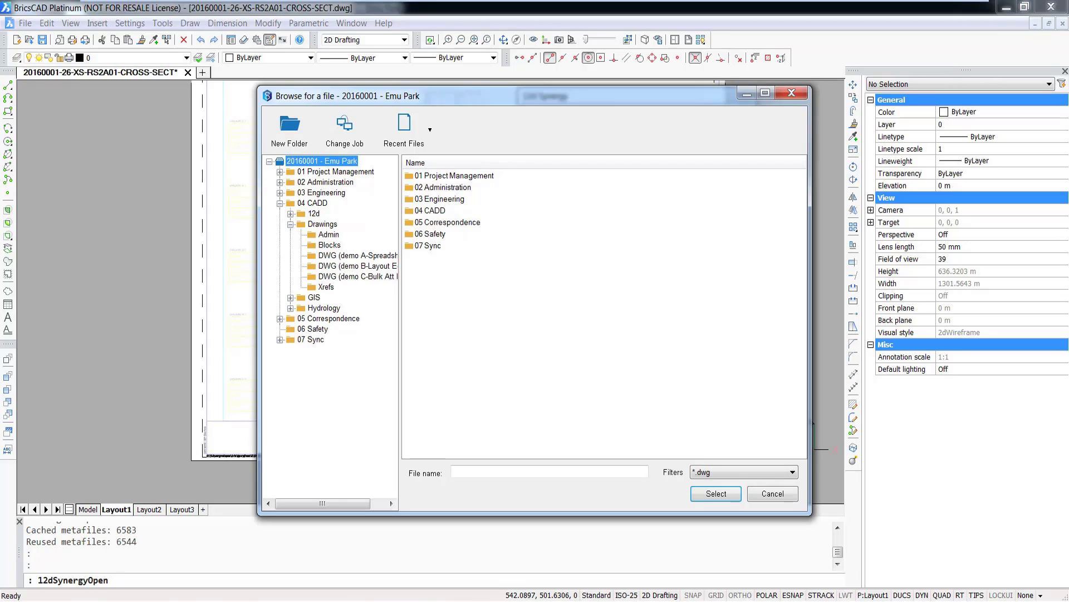
left_click(357, 265)
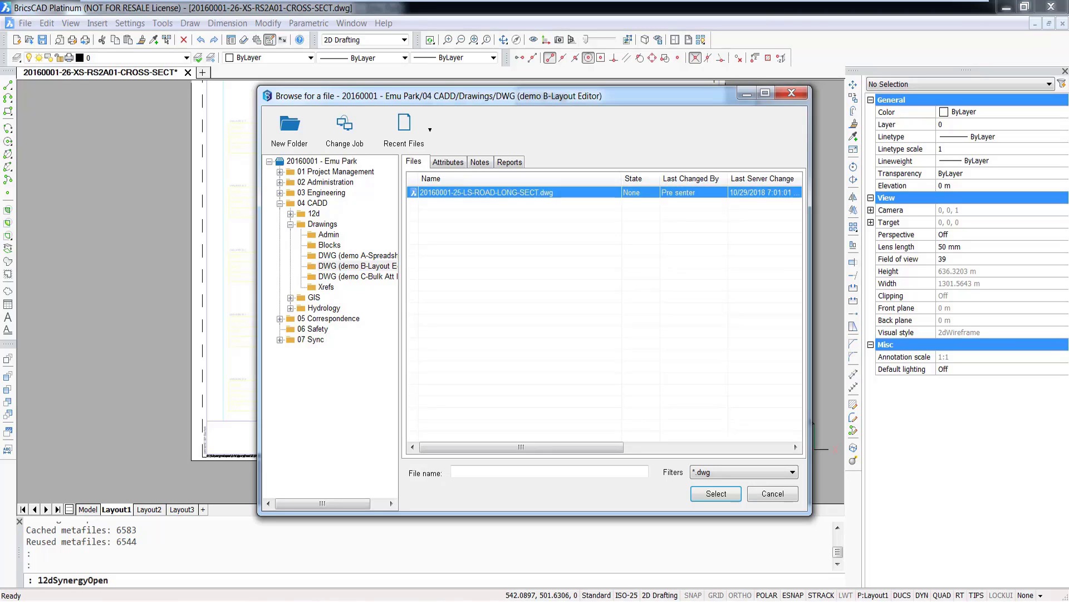
left_click(716, 493)
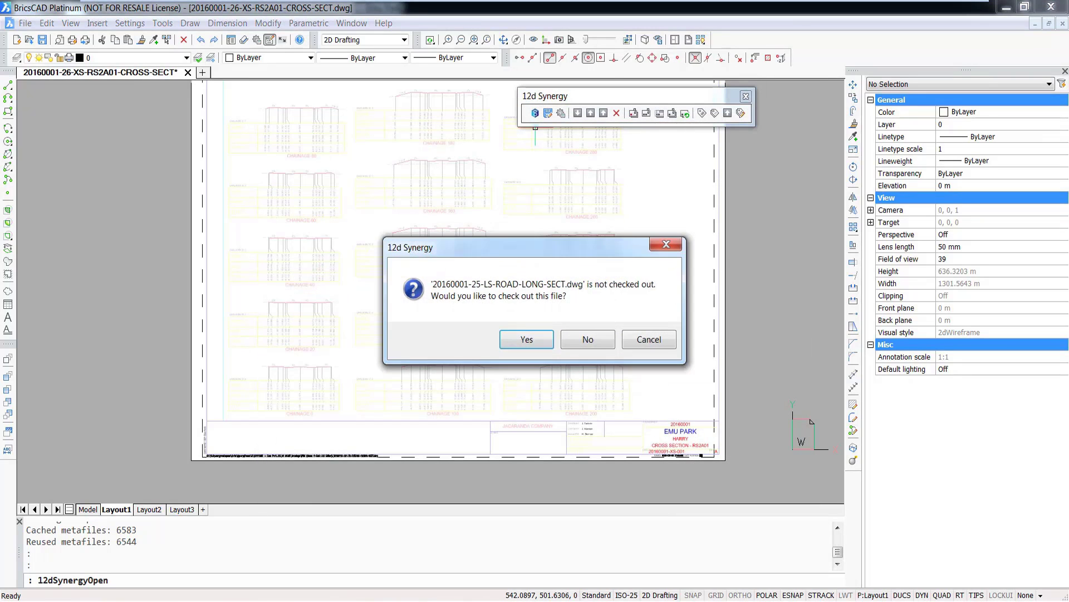
key("Return")
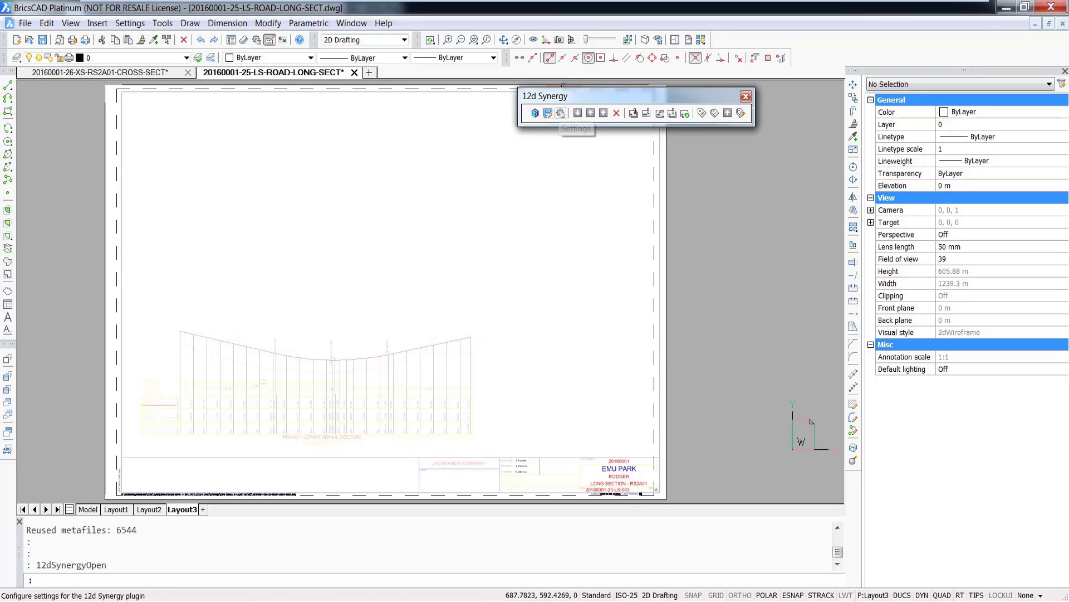
- Review the 12d Synergy plugin's update interval and check-out and check-in prompt options, and save the settings
left_click(561, 114)
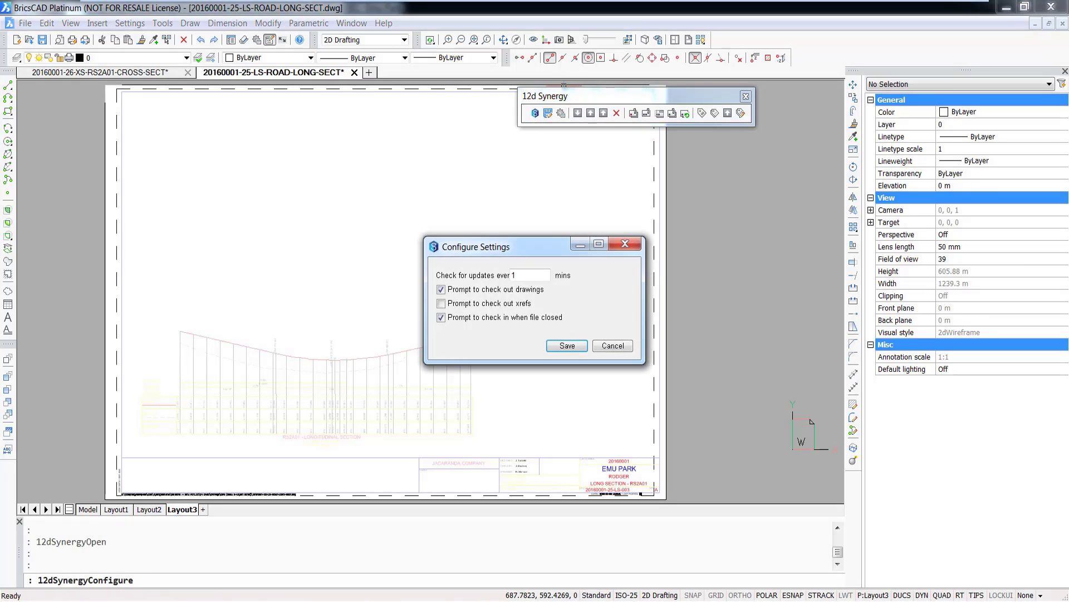
left_click(567, 345)
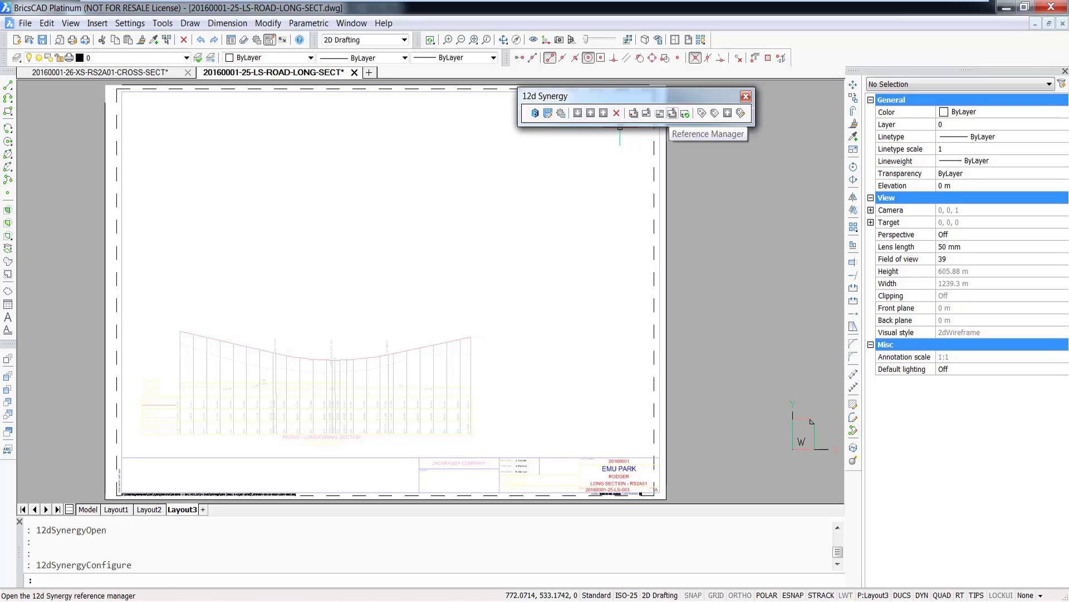
- Open the xref 20160001-XR-LS-RS2A01_003 from the Reference Manager, check it out and close the manager
left_click(672, 114)
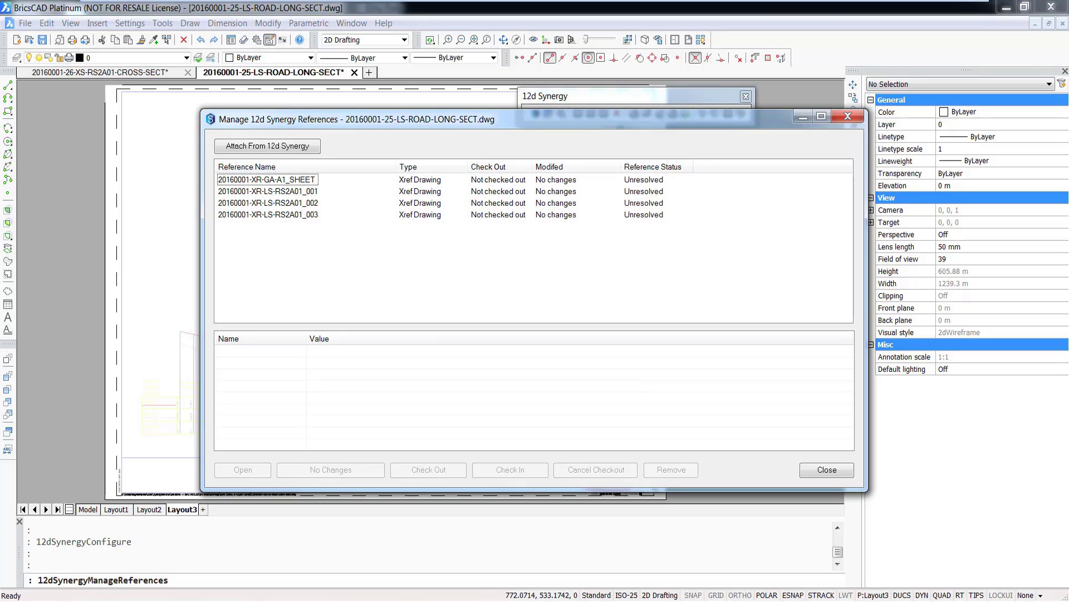
left_click(268, 215)
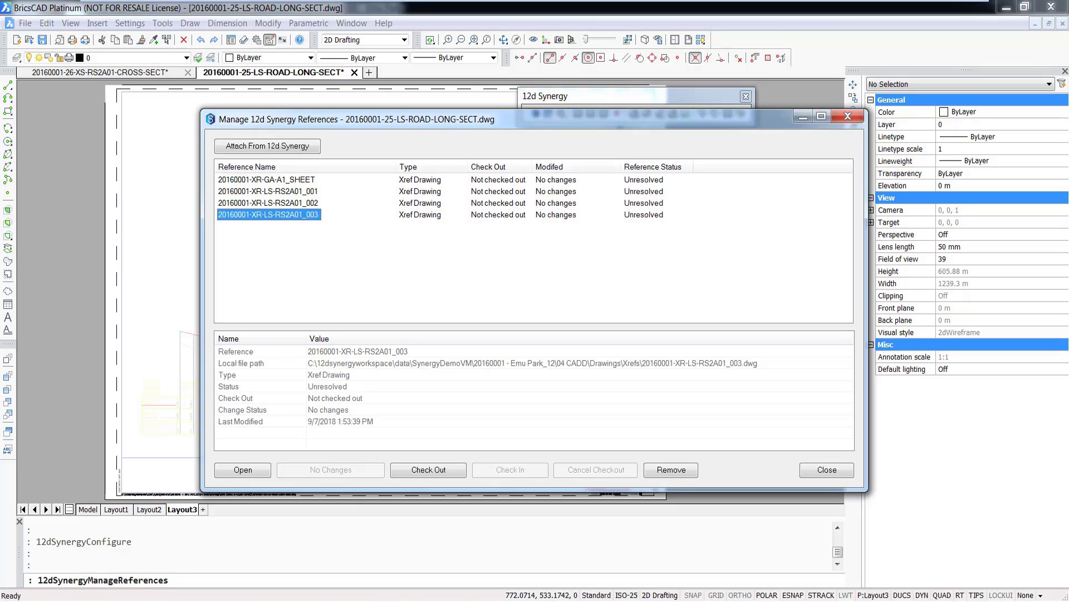
left_click(243, 469)
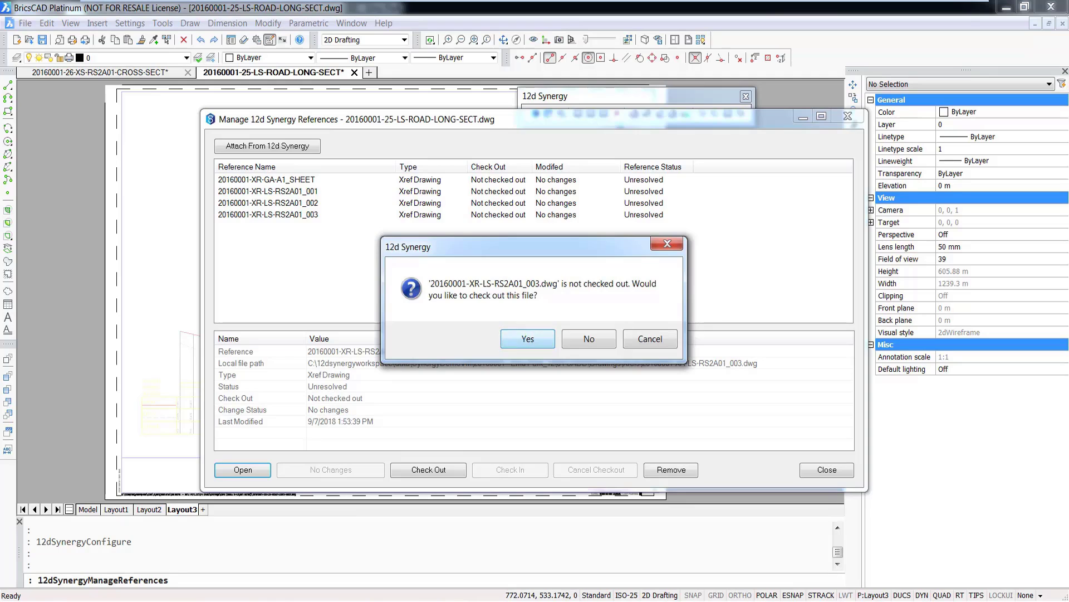
key("Return")
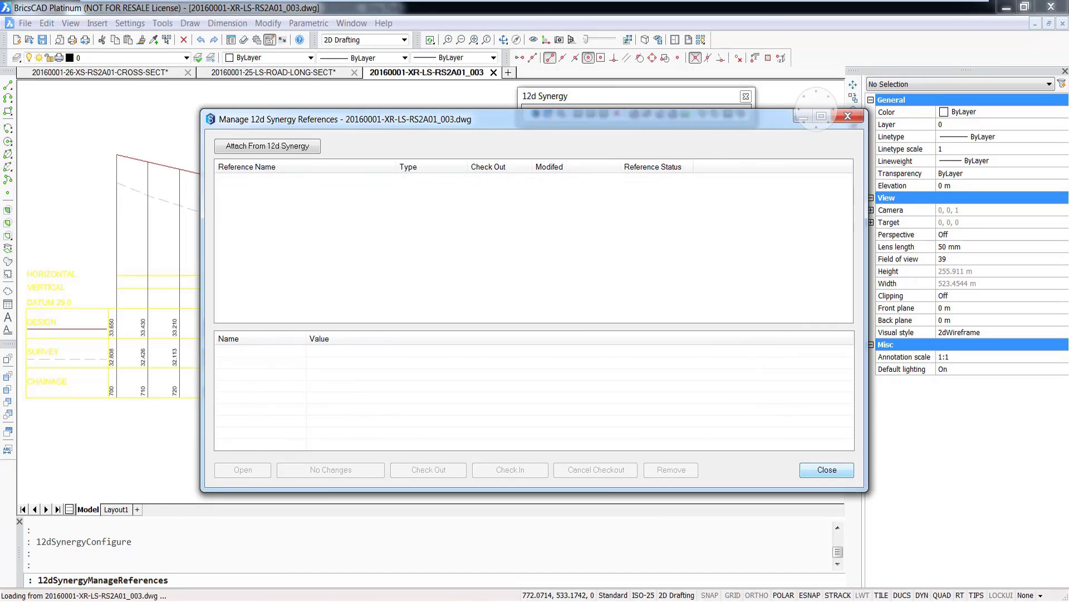
left_click(827, 470)
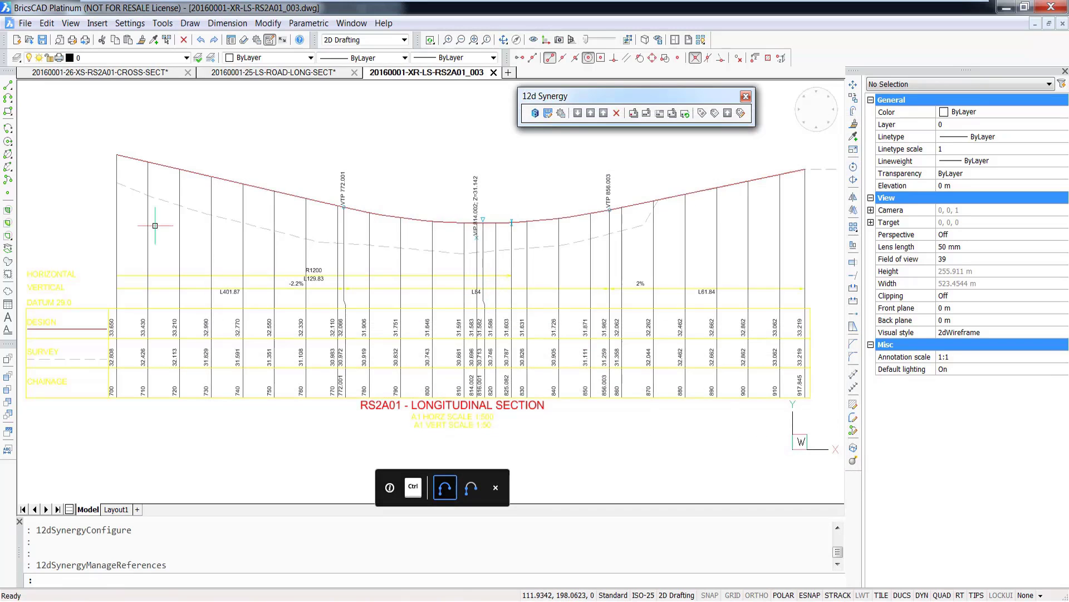
- Make 12d_pen_050 the current layer and draw a single, slightly sloping line above the middle of the longitudinal section
left_click(134, 57)
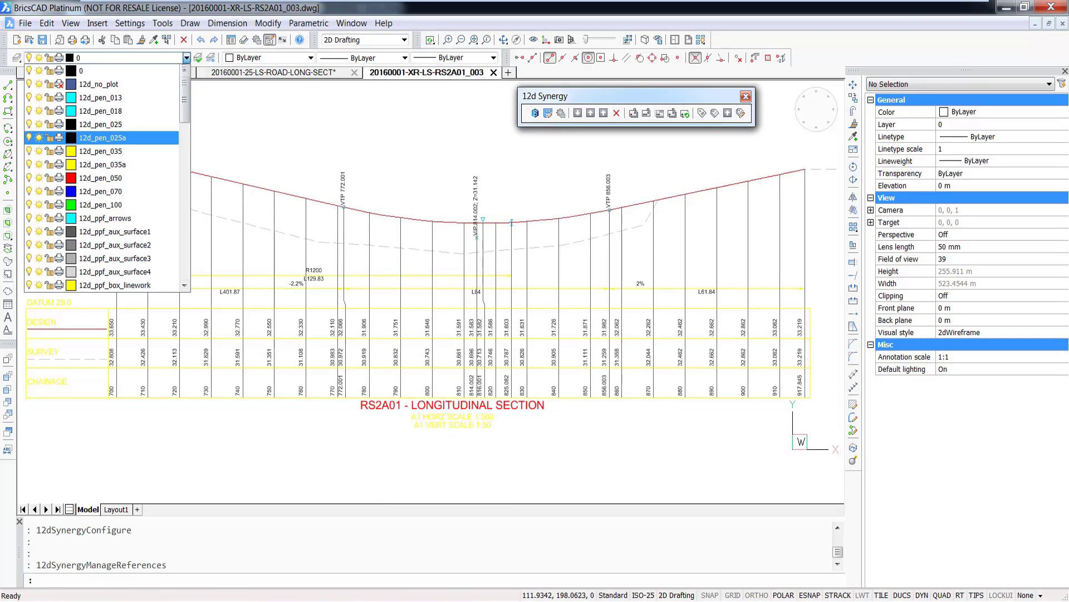
left_click(101, 178)
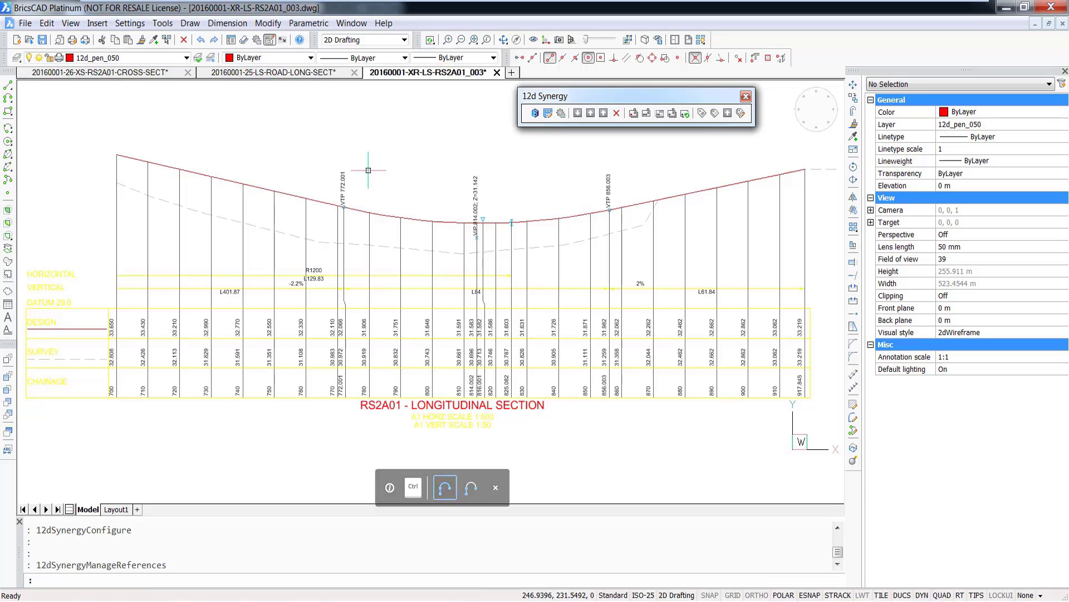
type("L")
key("Return")
left_click(412, 160)
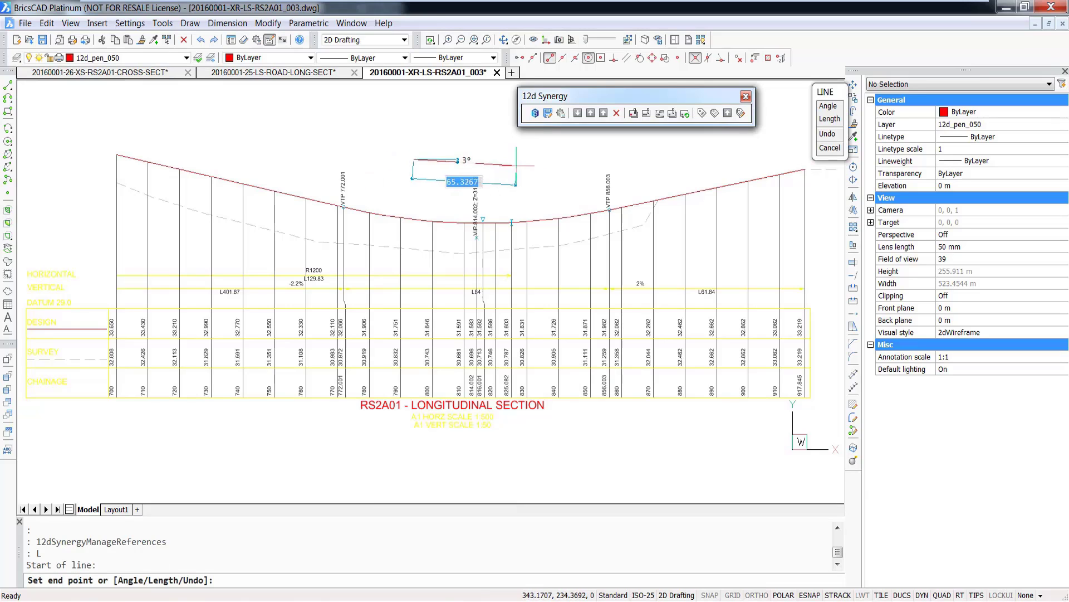
left_click(546, 165)
key("Escape")
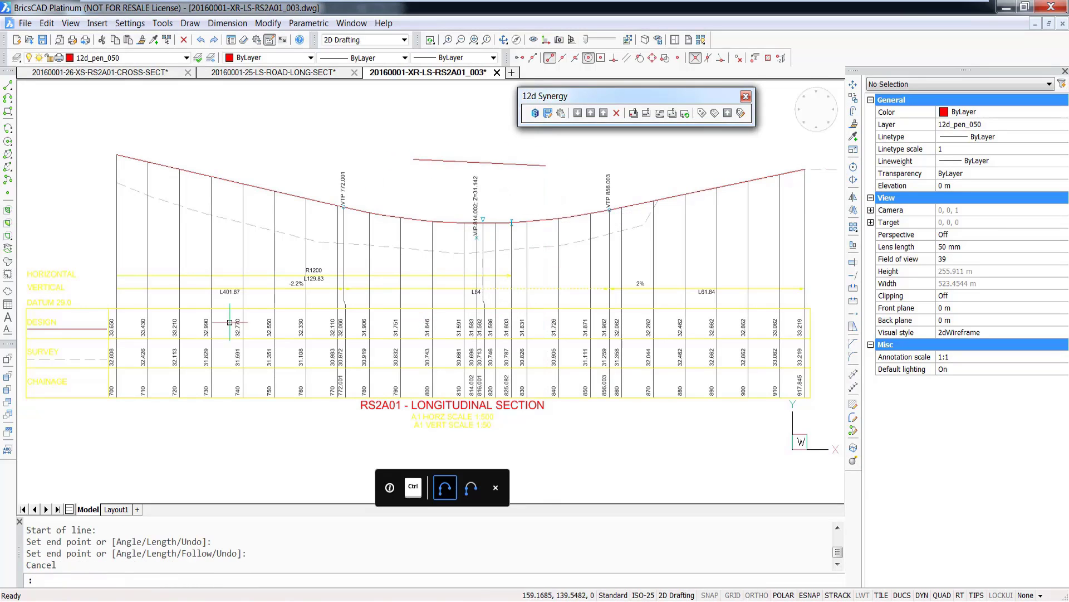
scroll(170, 259, "down", 1)
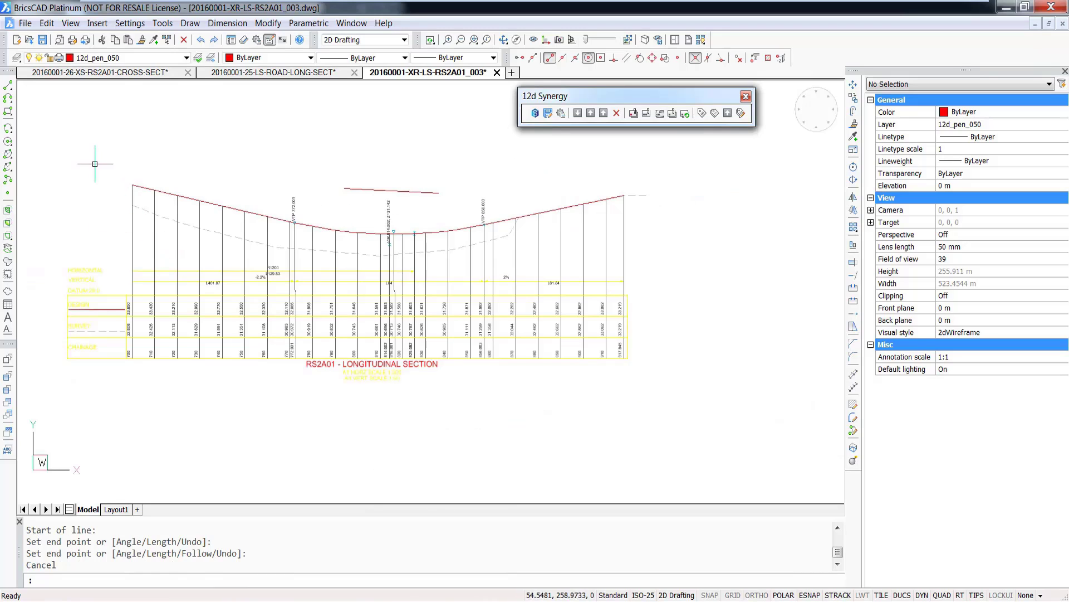
- Save the 20160001-XR-LS-RS2A01_003 drawing and check it in to 12d Synergy as a Daily Check-in
key("ctrl+s")
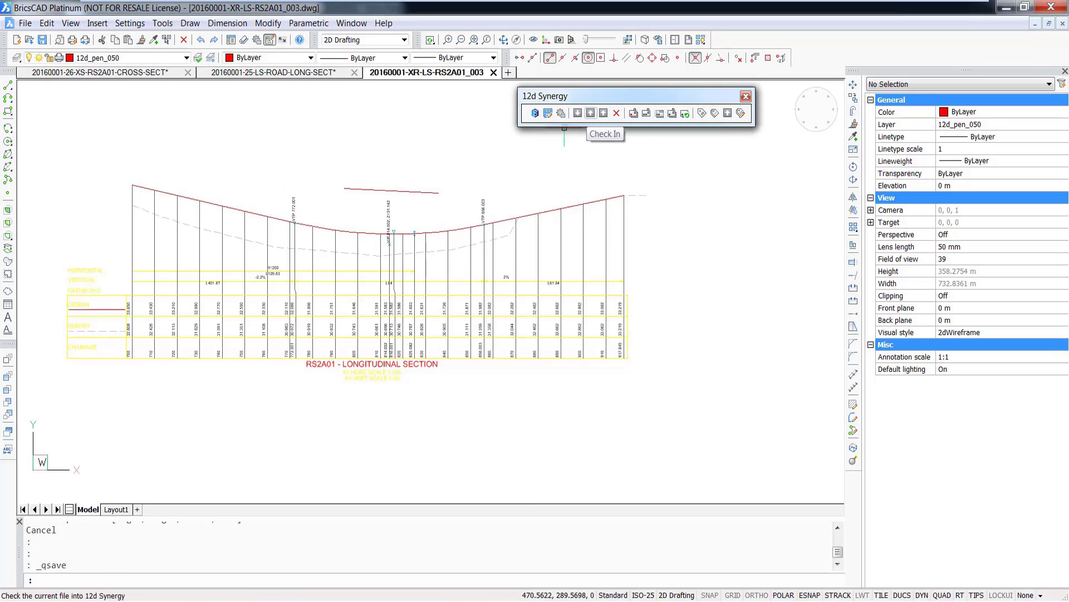
left_click(591, 113)
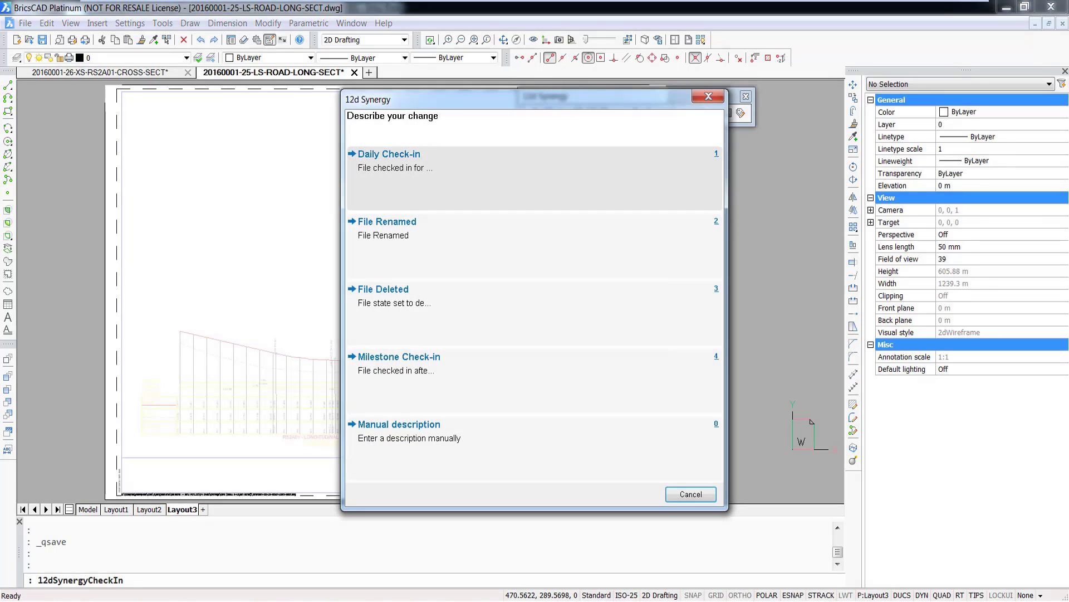
key("1")
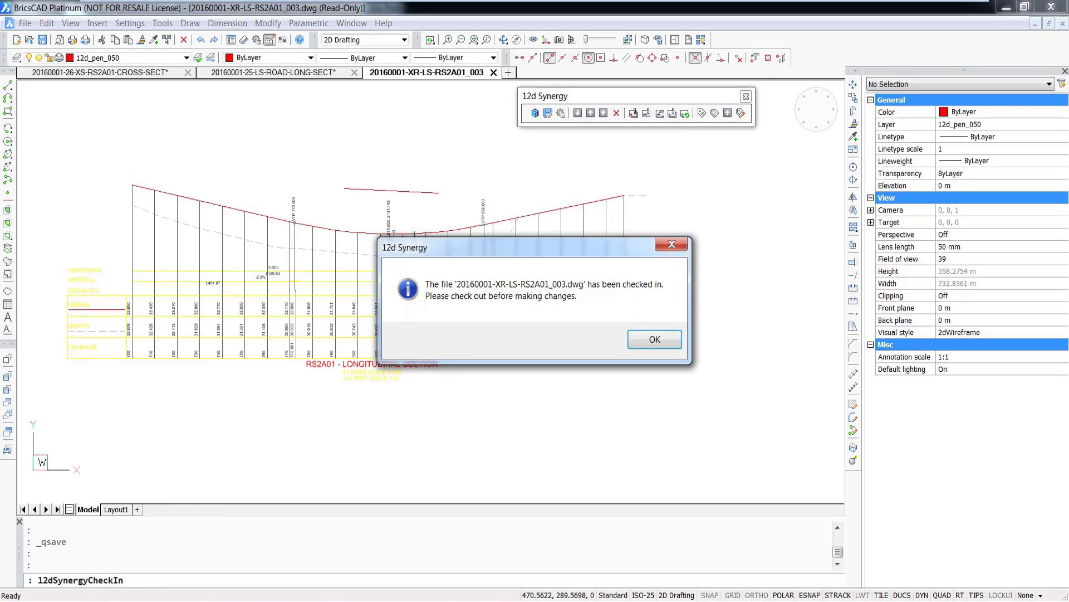
left_click(655, 340)
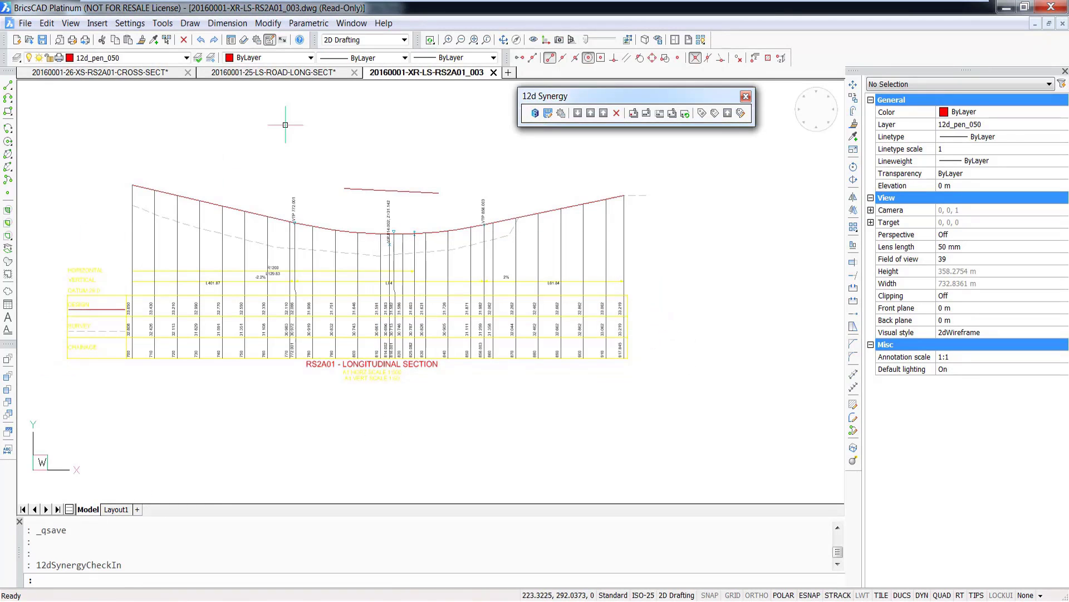
key("ctrl+Tab")
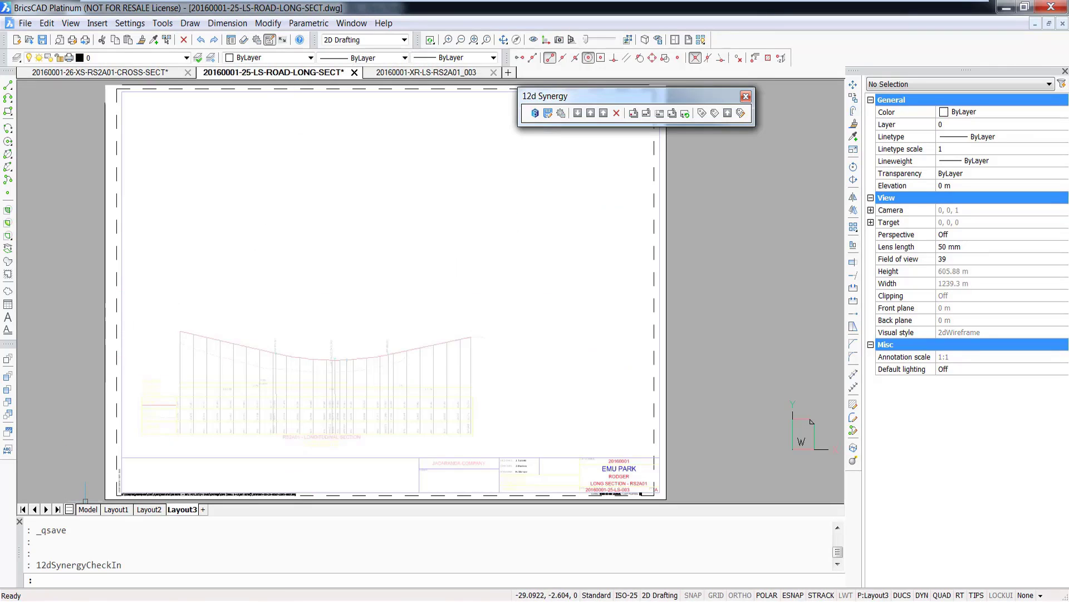
left_click(88, 509)
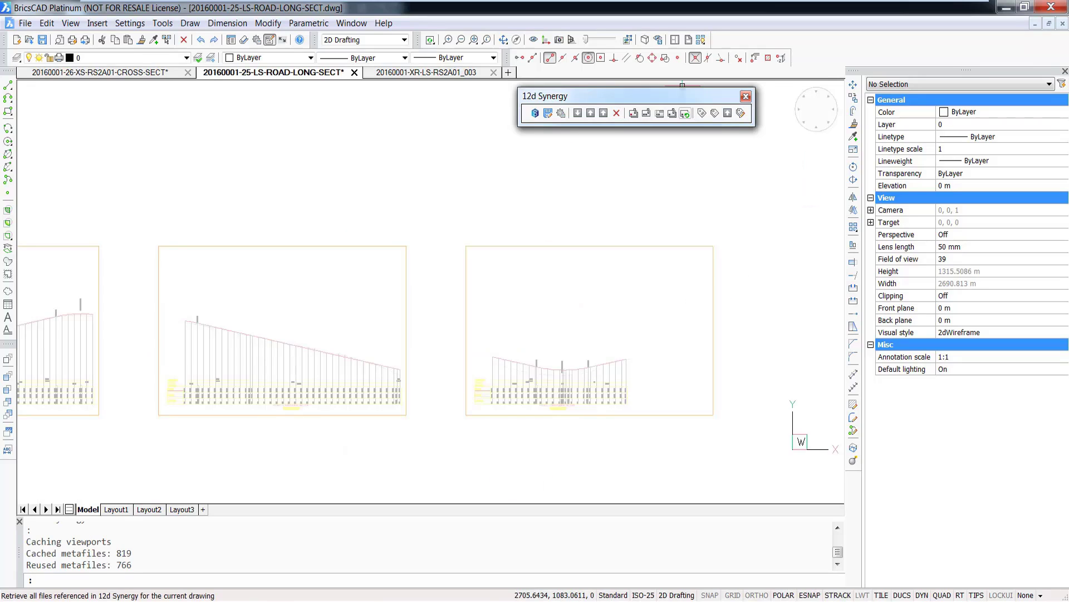
left_click(686, 114)
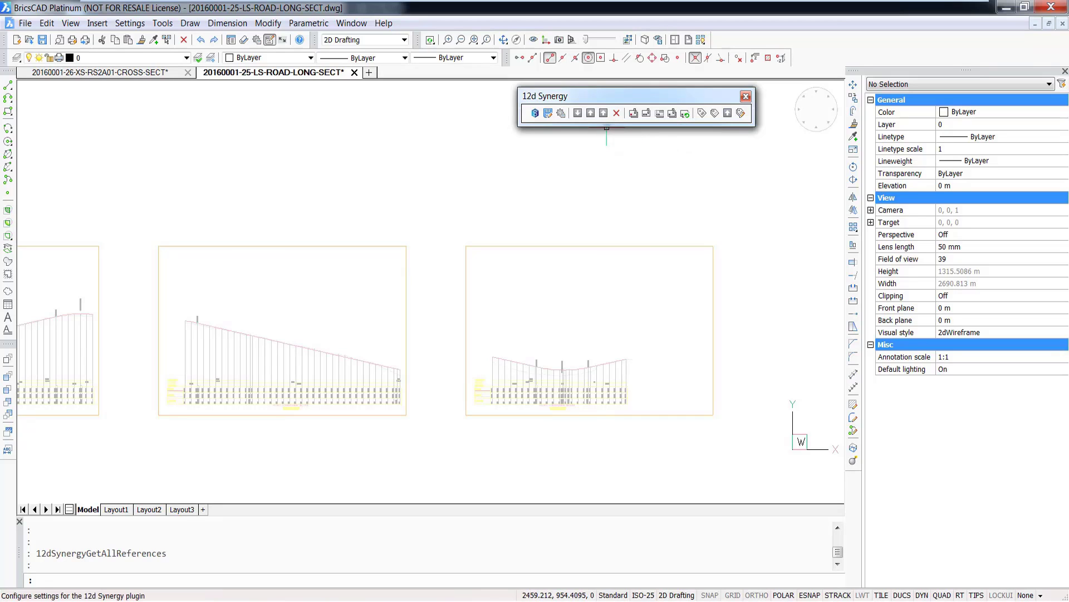
- Review and save the 12d Synergy plugin settings, and retrieve all references of the long-section drawing again
left_click(561, 114)
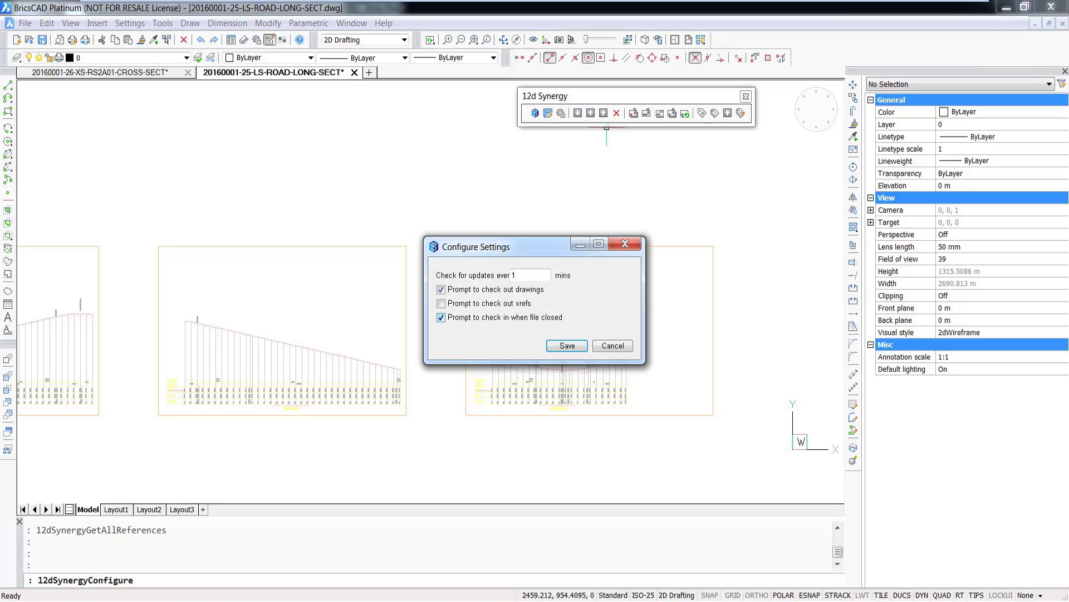
left_click(567, 345)
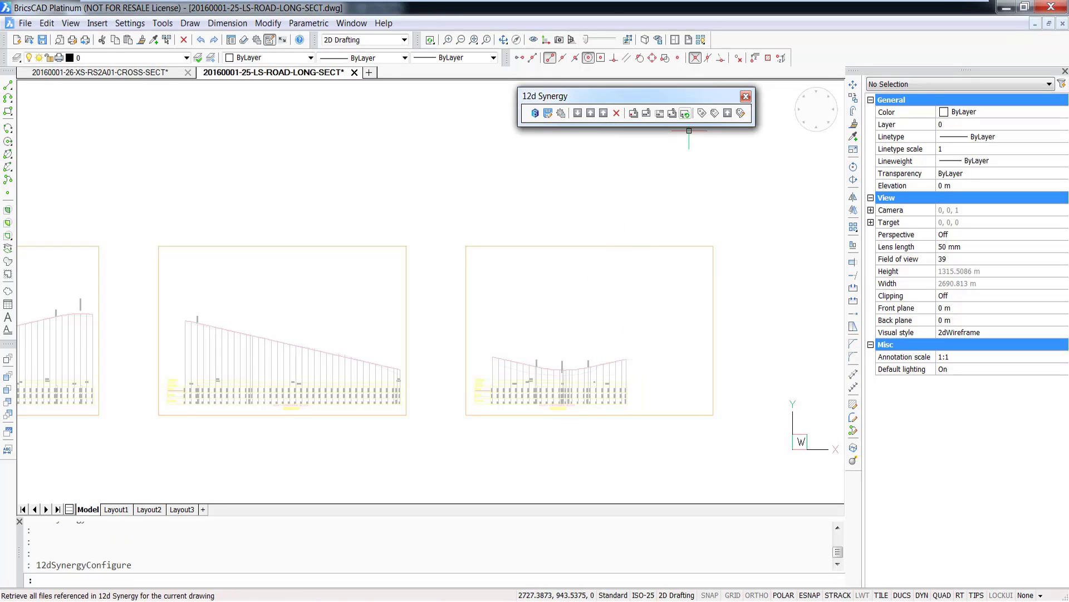
left_click(685, 114)
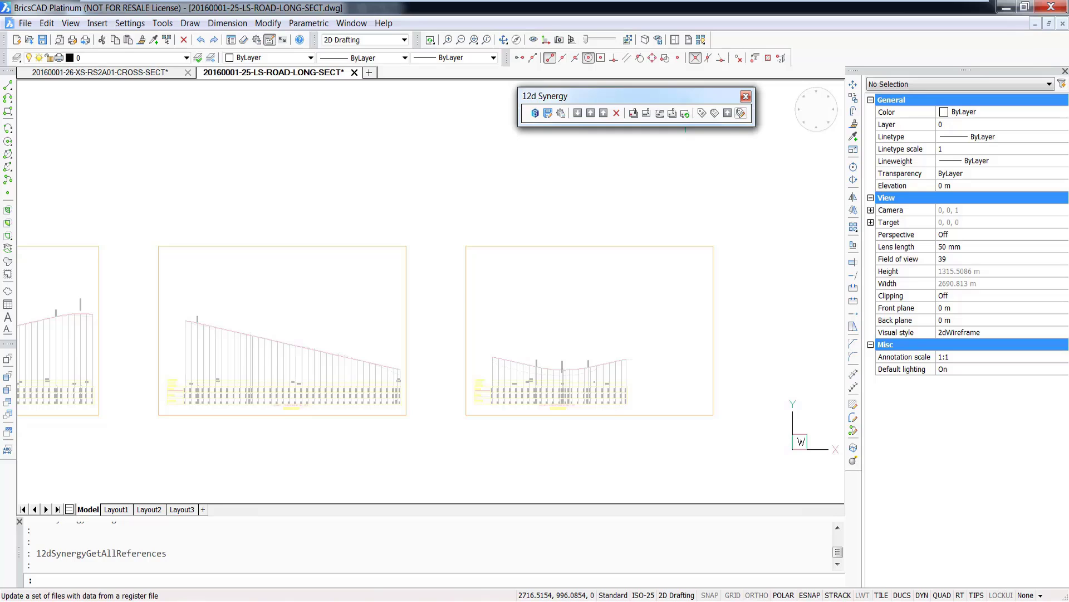
- Display Layout3 of the long-section drawing and switch to the 12d Synergy client
left_click(182, 510)
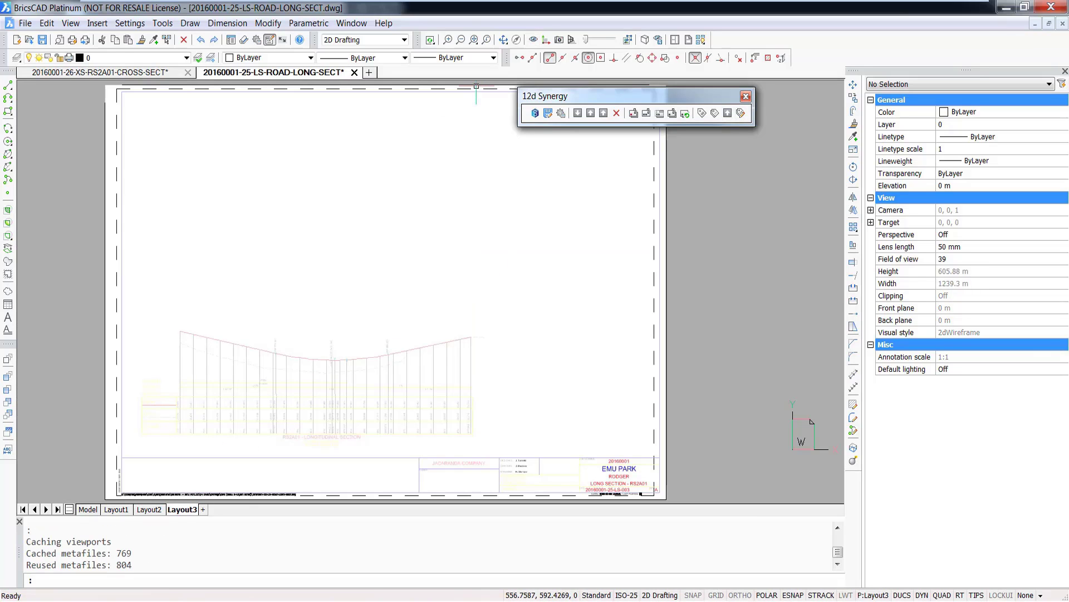
left_click(1007, 6)
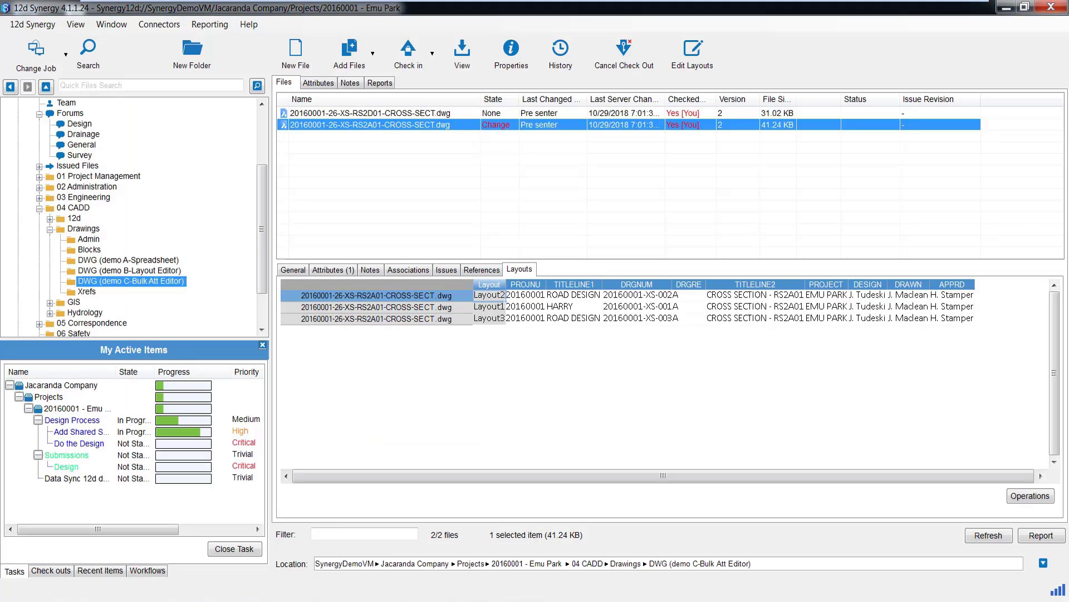